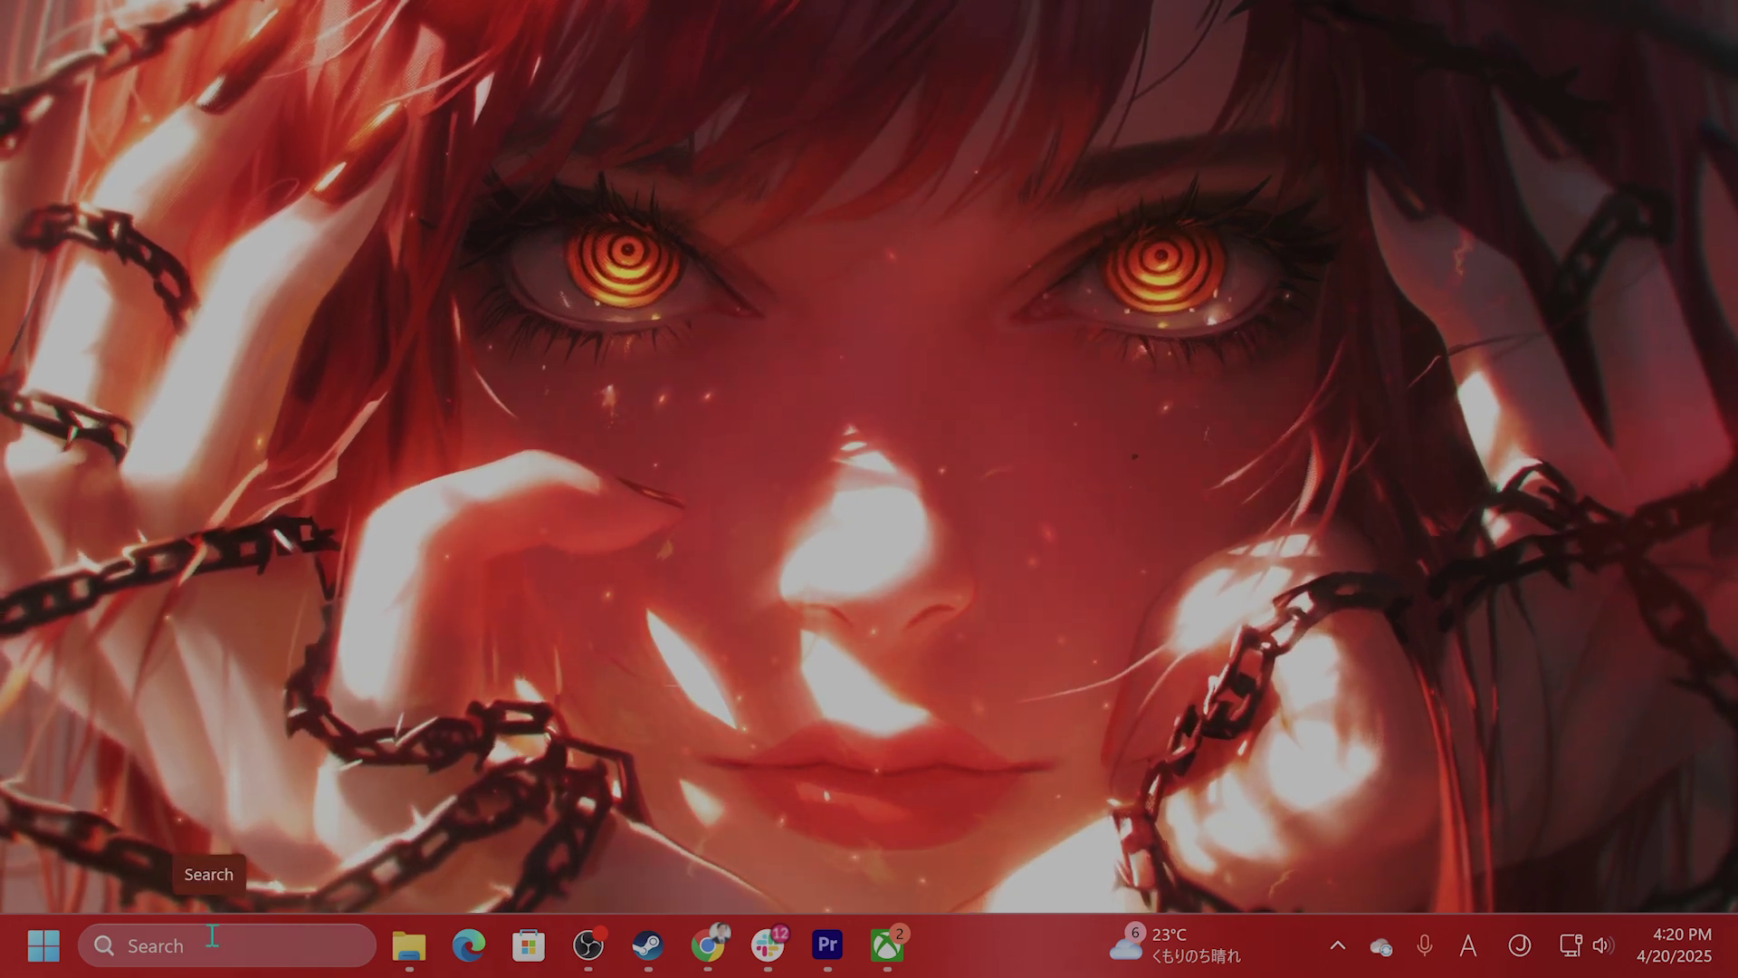
# Launch Settings from a 'settings' search and go to System > Troubleshoot > Other troubleshooters
pyautogui.click(214, 941)
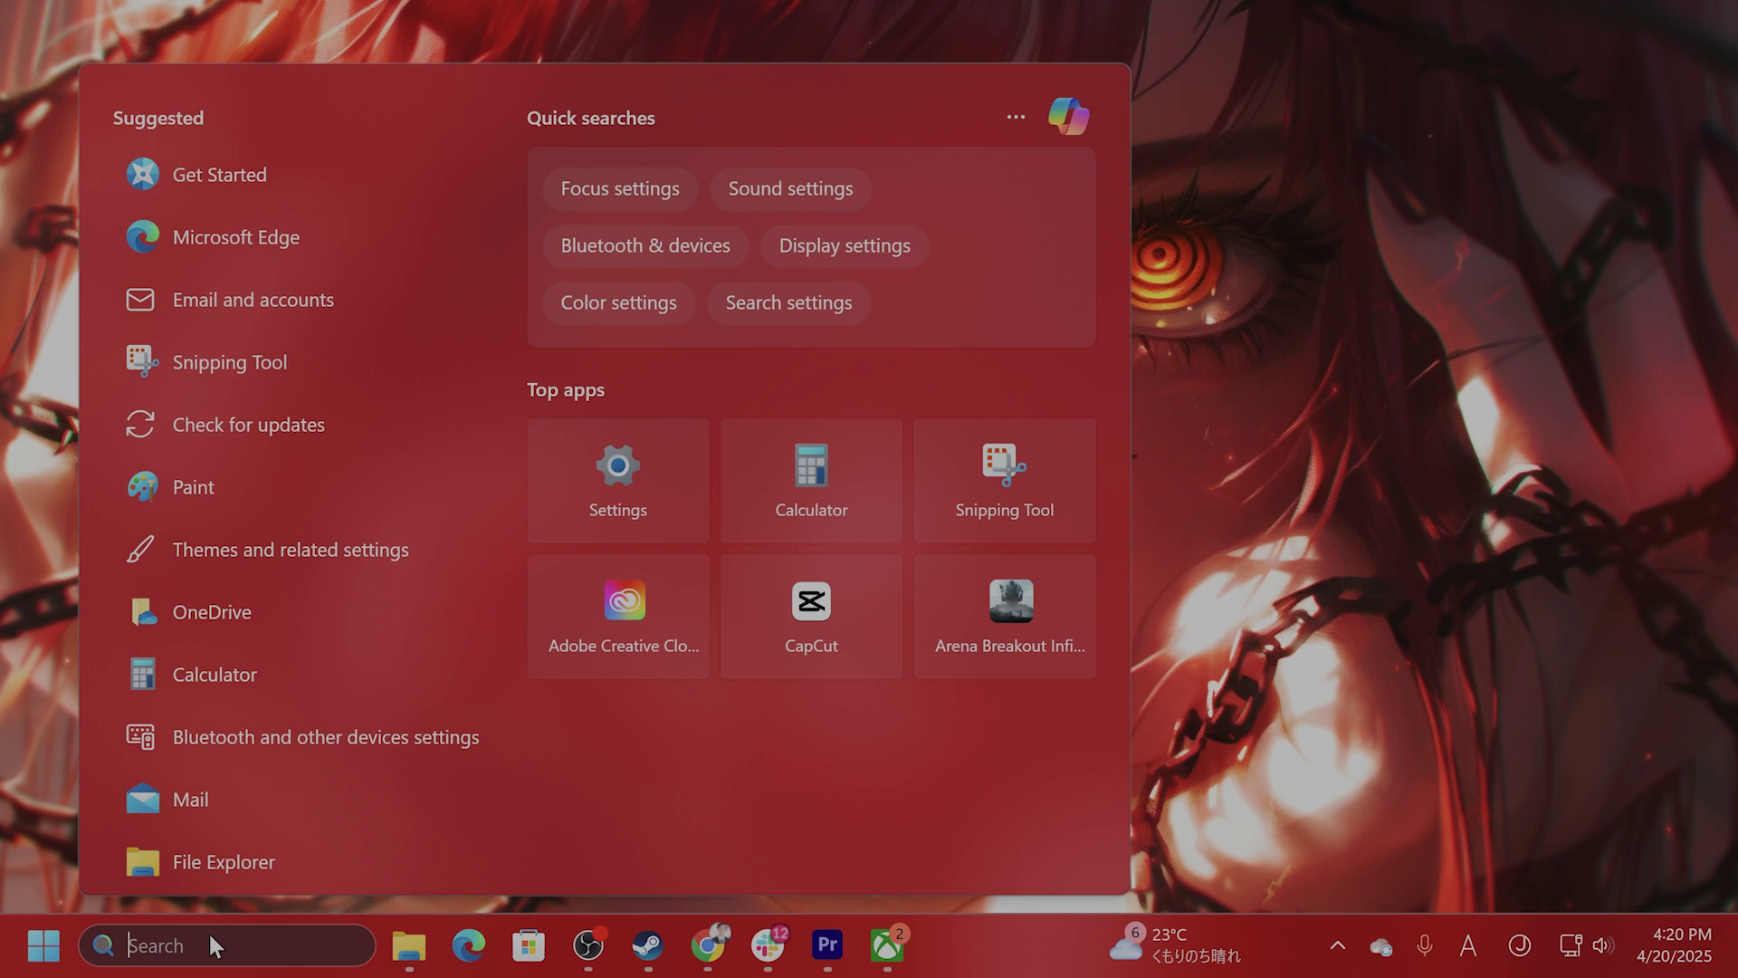
pyautogui.write('settings')
pyautogui.press('Return')
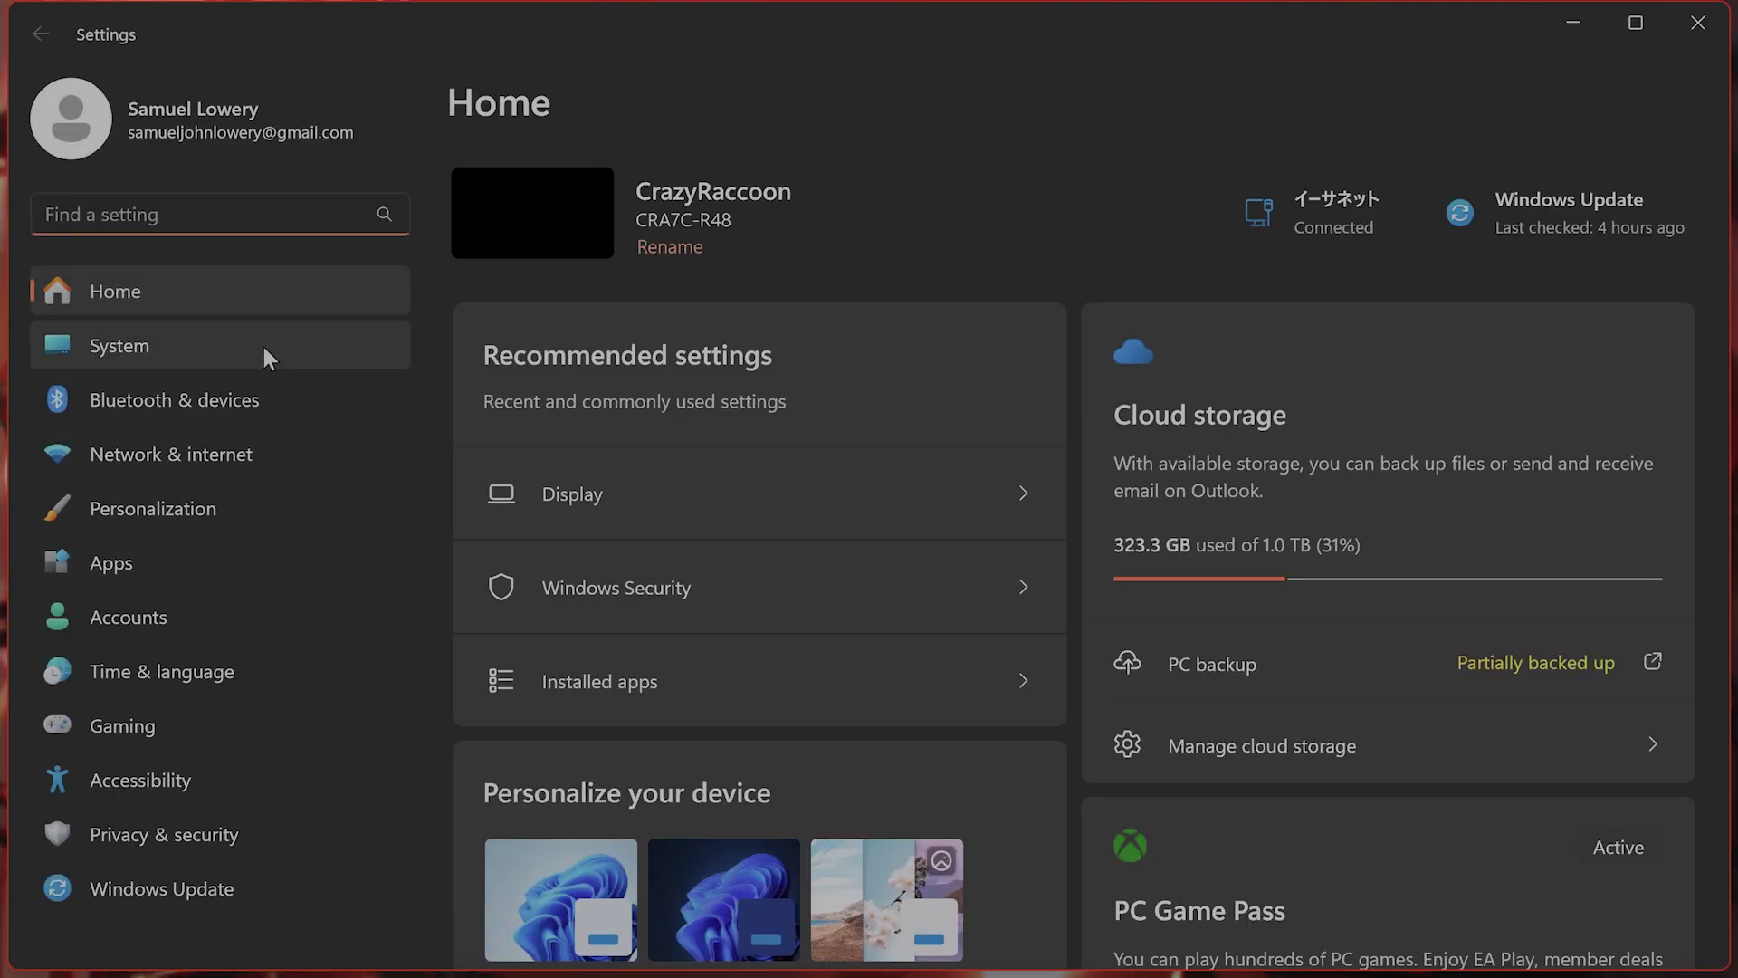
pyautogui.click(263, 346)
pyautogui.scroll(-10, 869, 362)
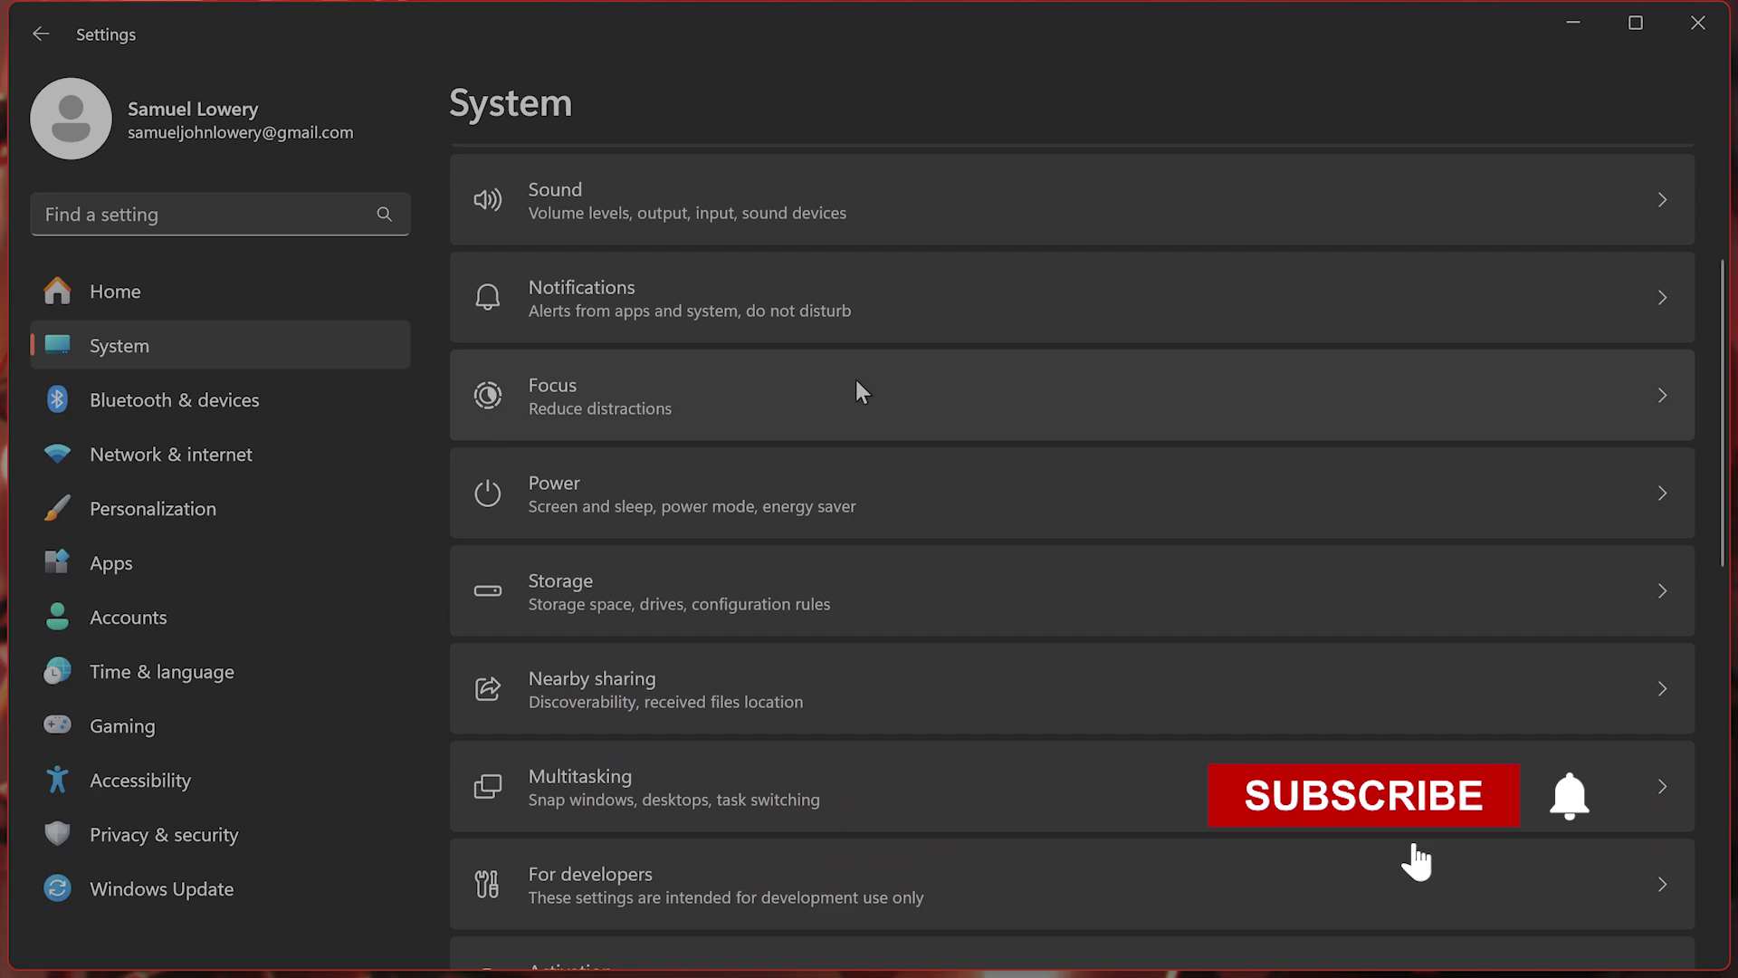
pyautogui.click(744, 464)
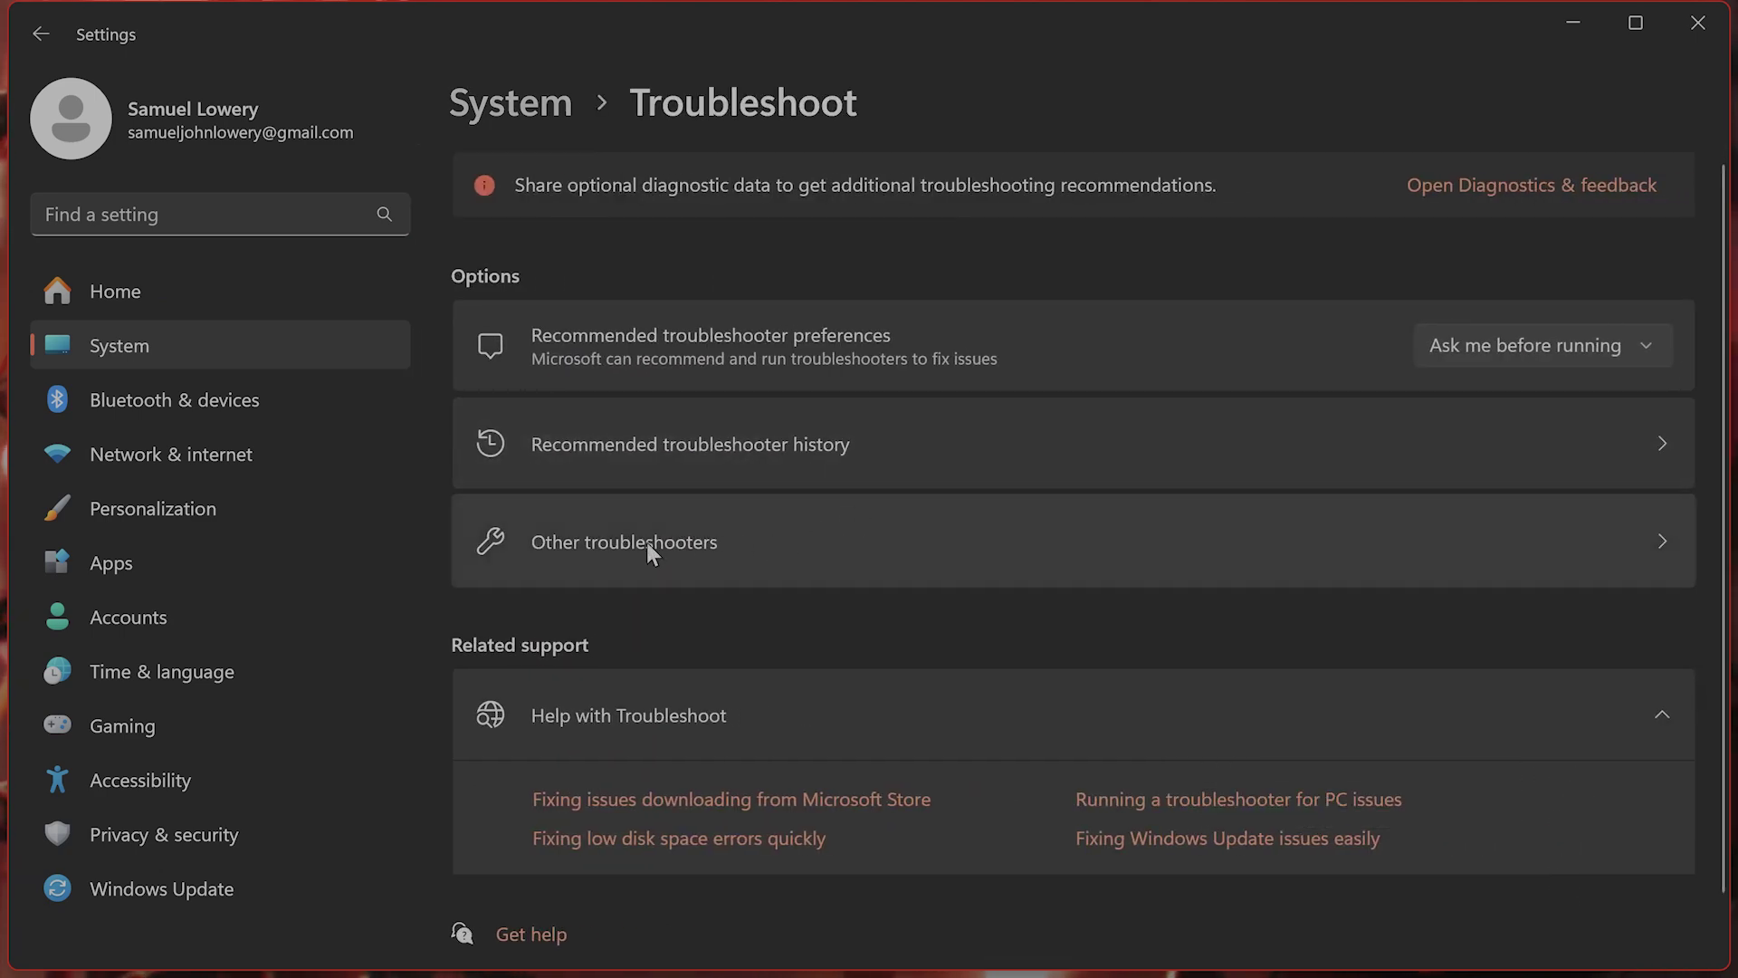
pyautogui.click(599, 545)
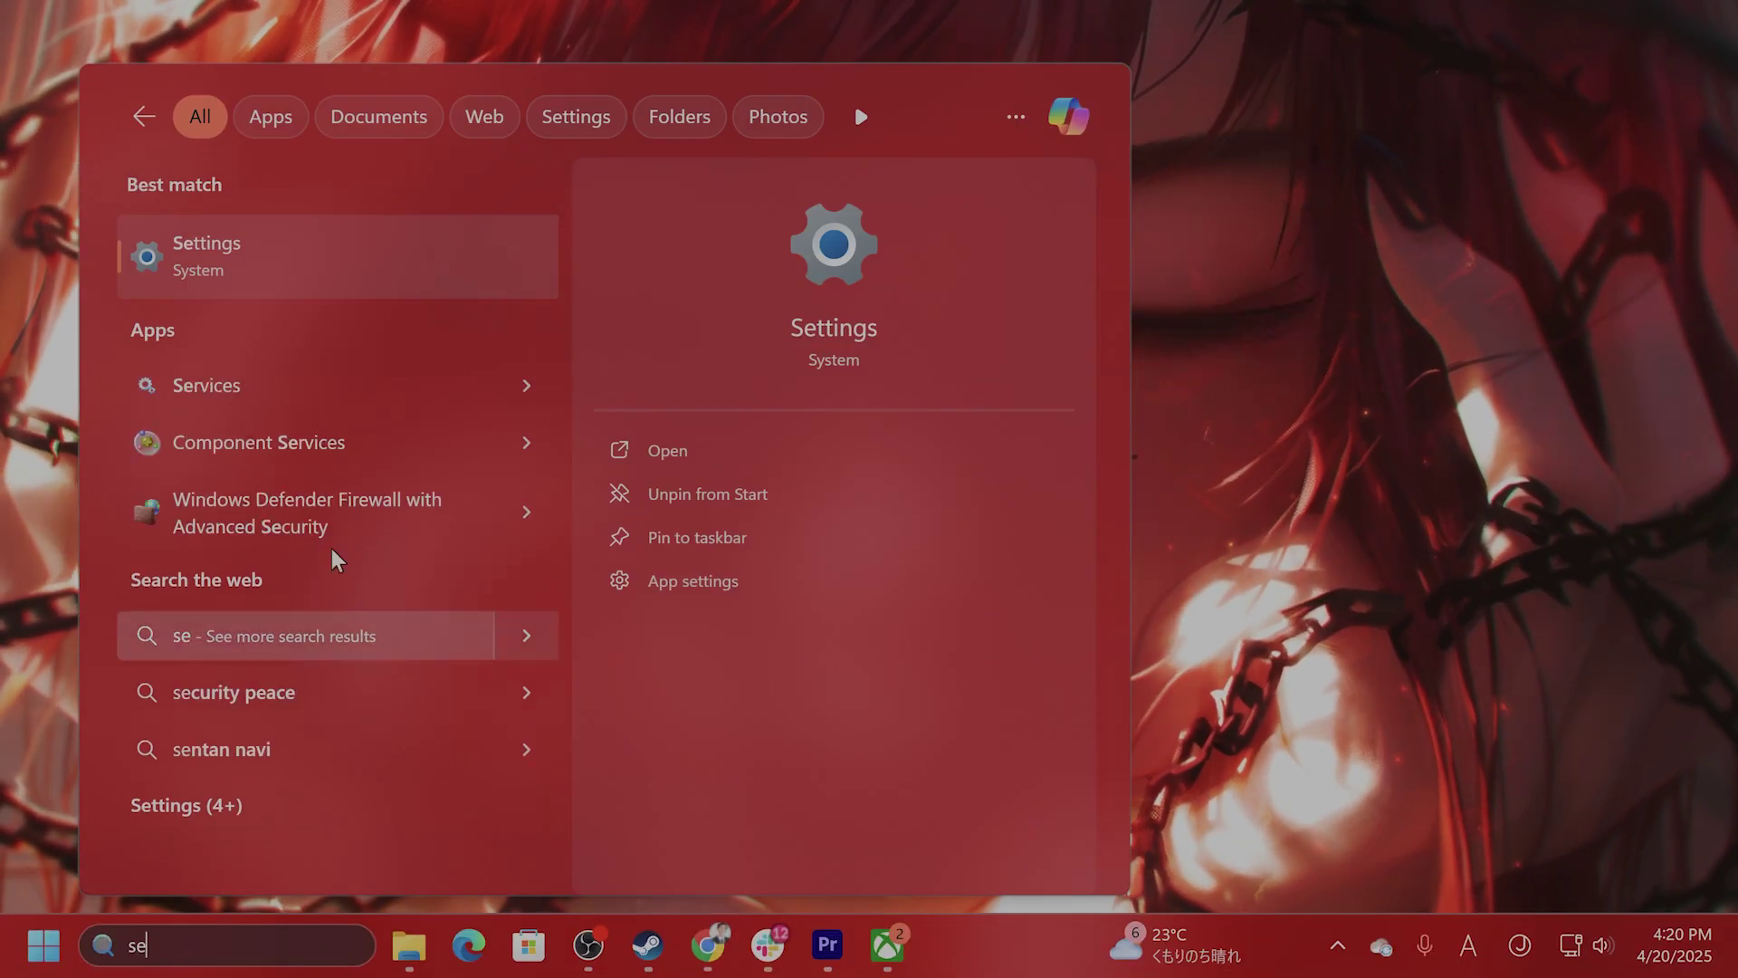
# Reopen Settings from search and go to its Windows Update page
pyautogui.click(292, 262)
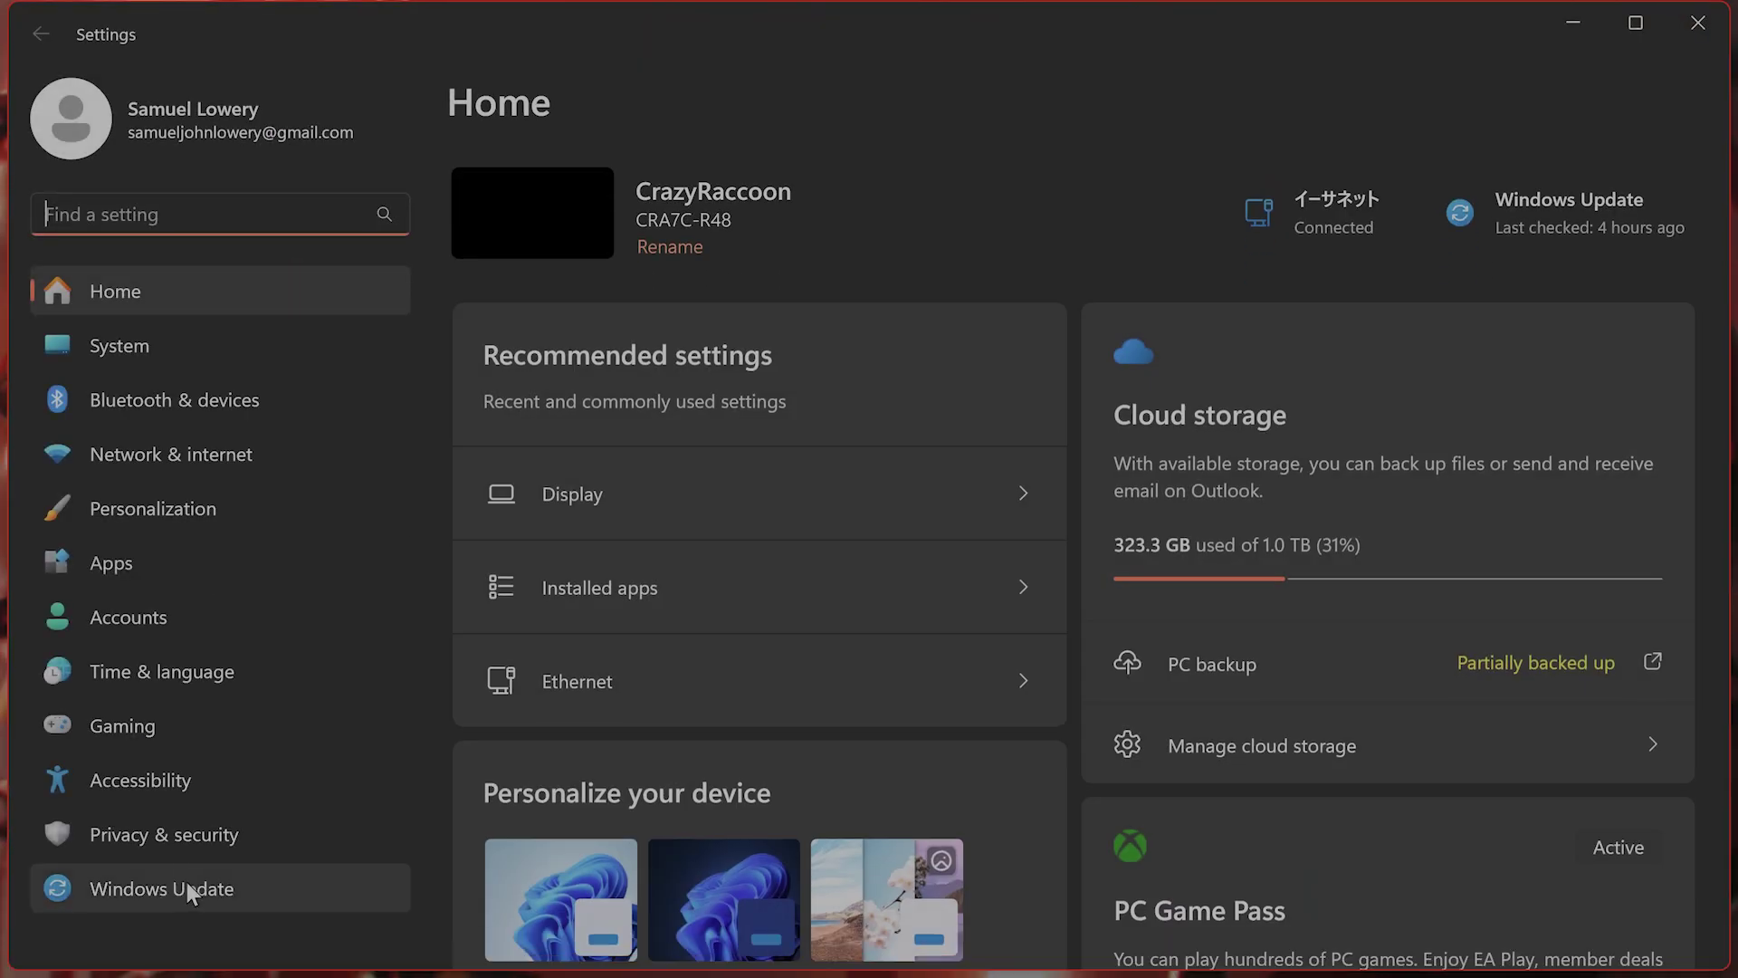
pyautogui.click(187, 882)
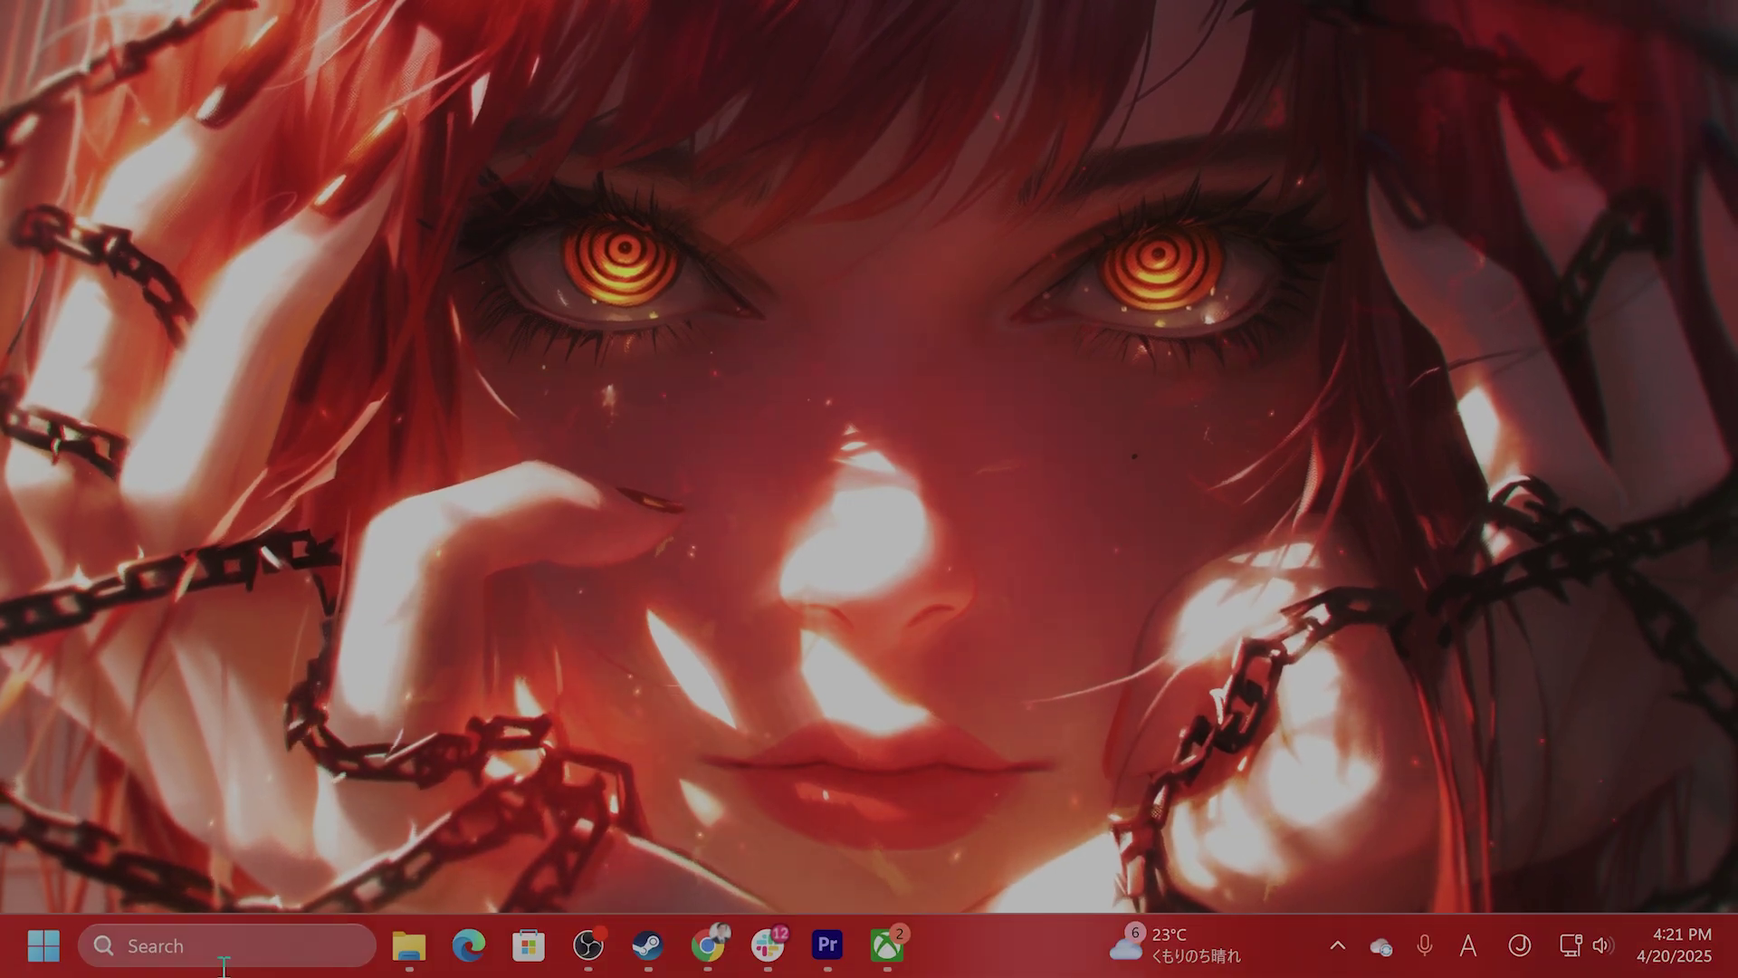
# Open Local Disk (C:) Properties in File Explorer: 821 GB used, 131 GB free of 952 GB
pyautogui.moveTo(409, 946)
pyautogui.click(435, 797)
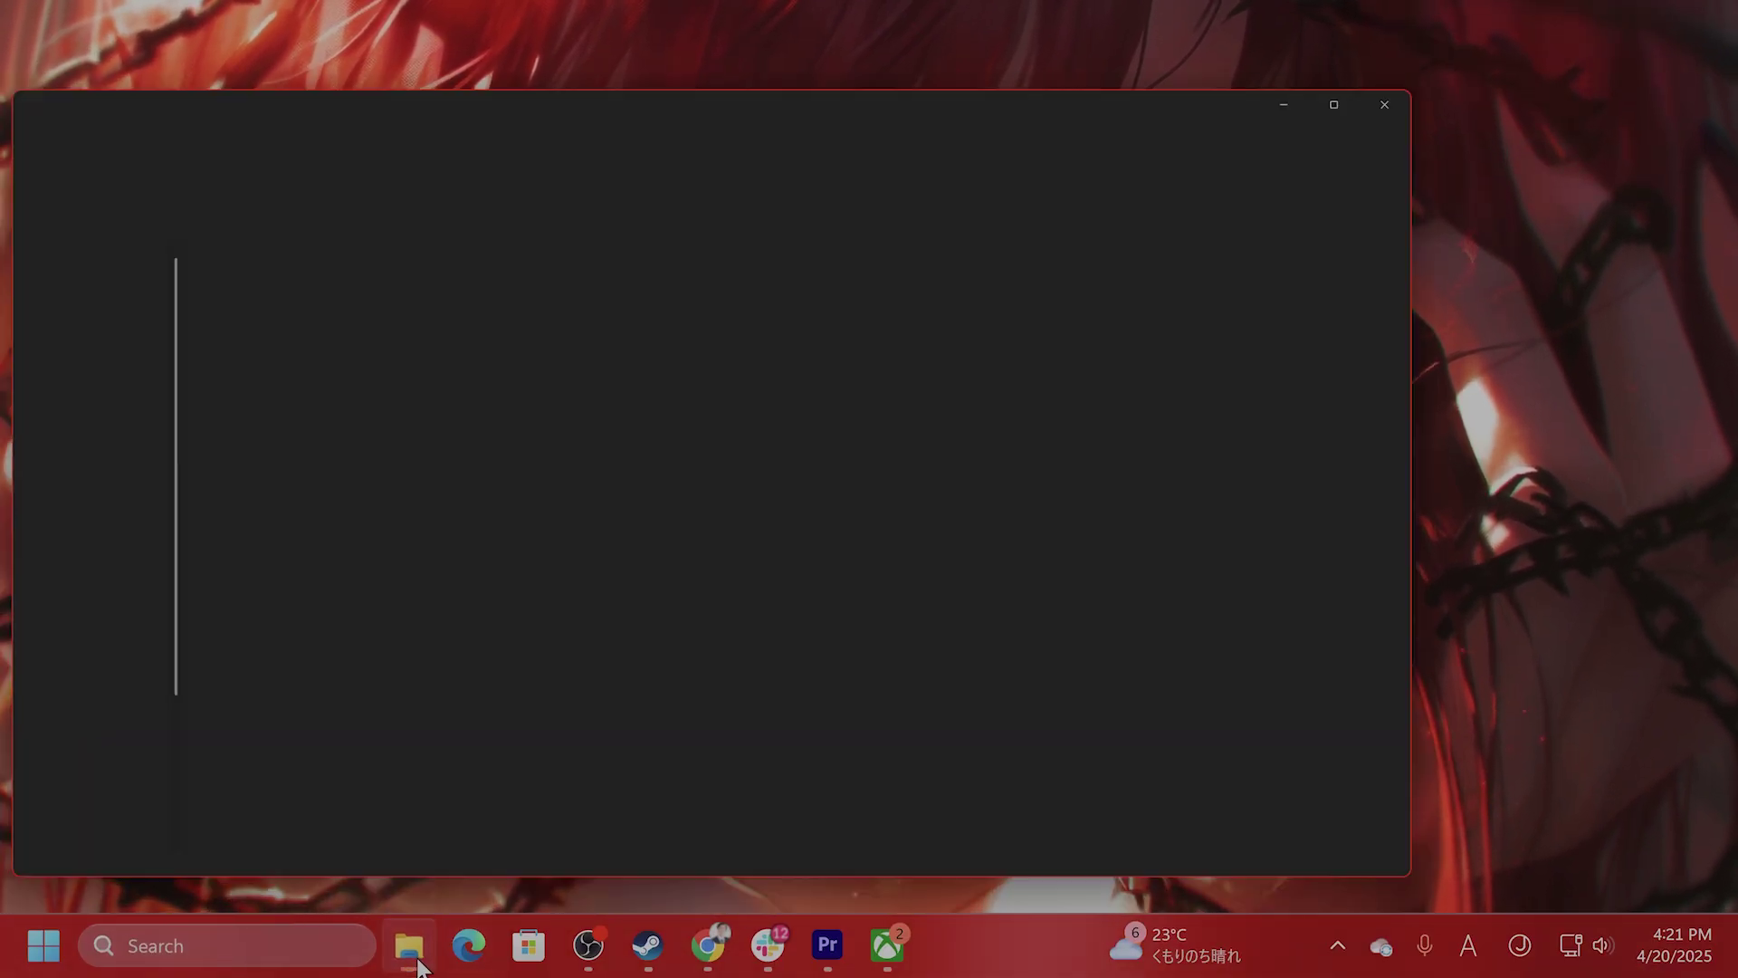
pyautogui.scroll(-3, 162, 769)
pyautogui.click(137, 819)
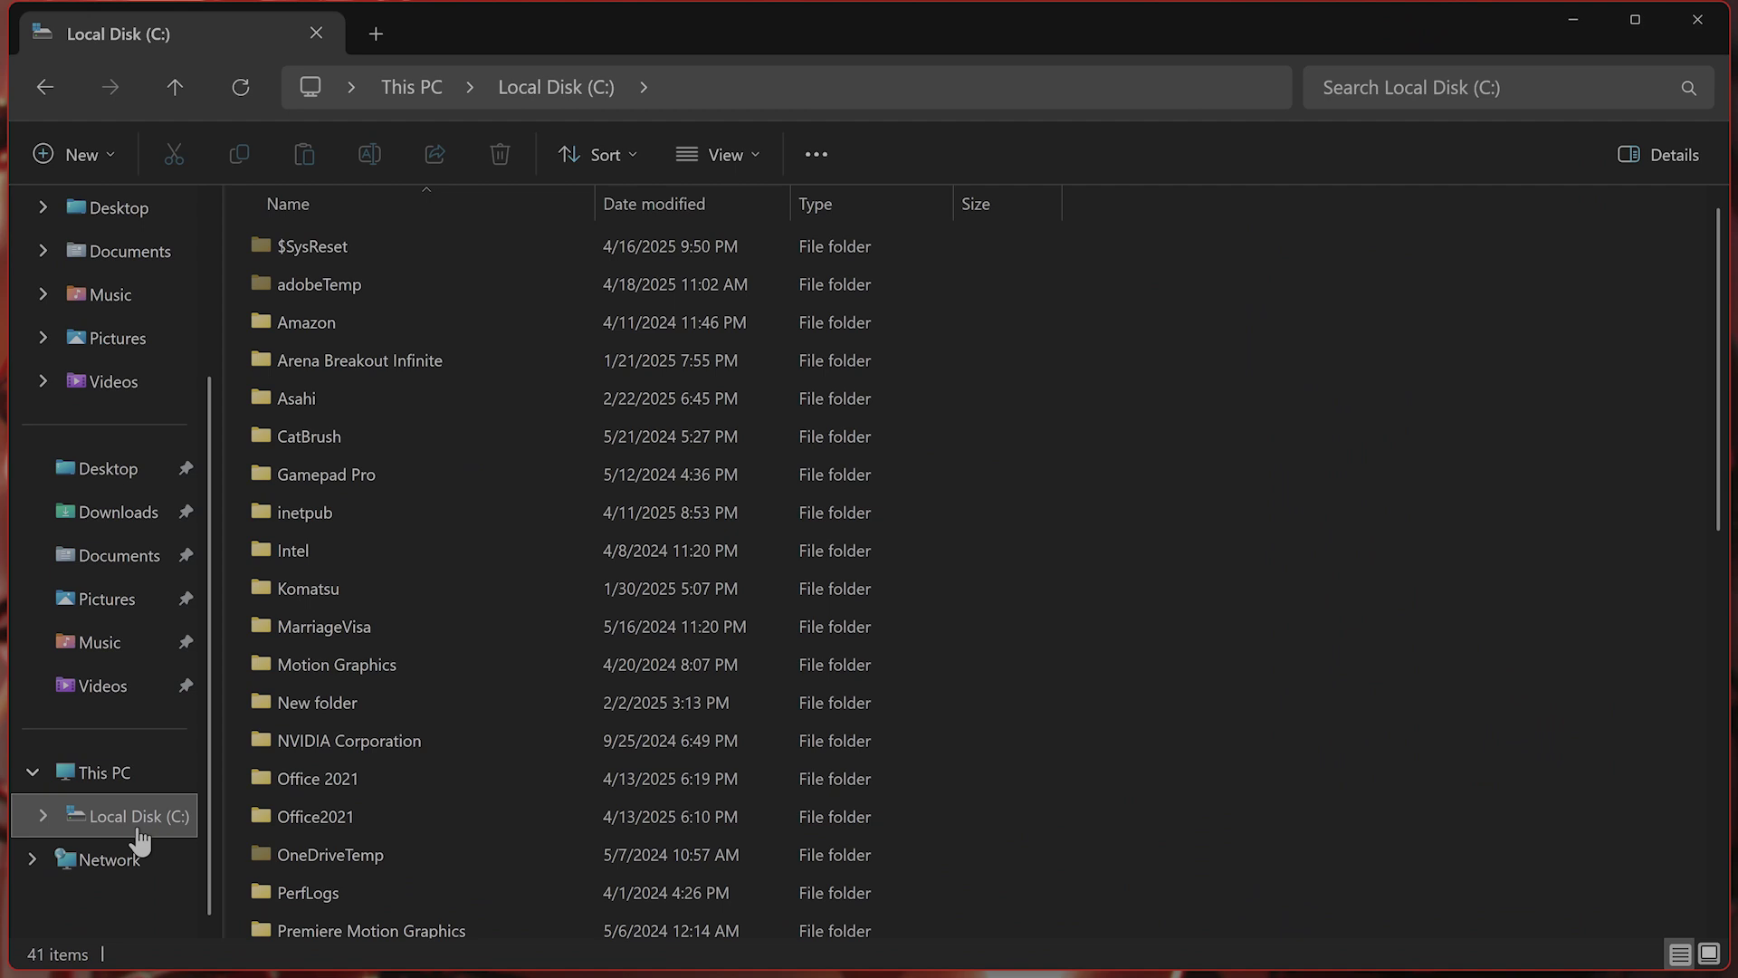
pyautogui.rightClick(140, 819)
pyautogui.click(275, 747)
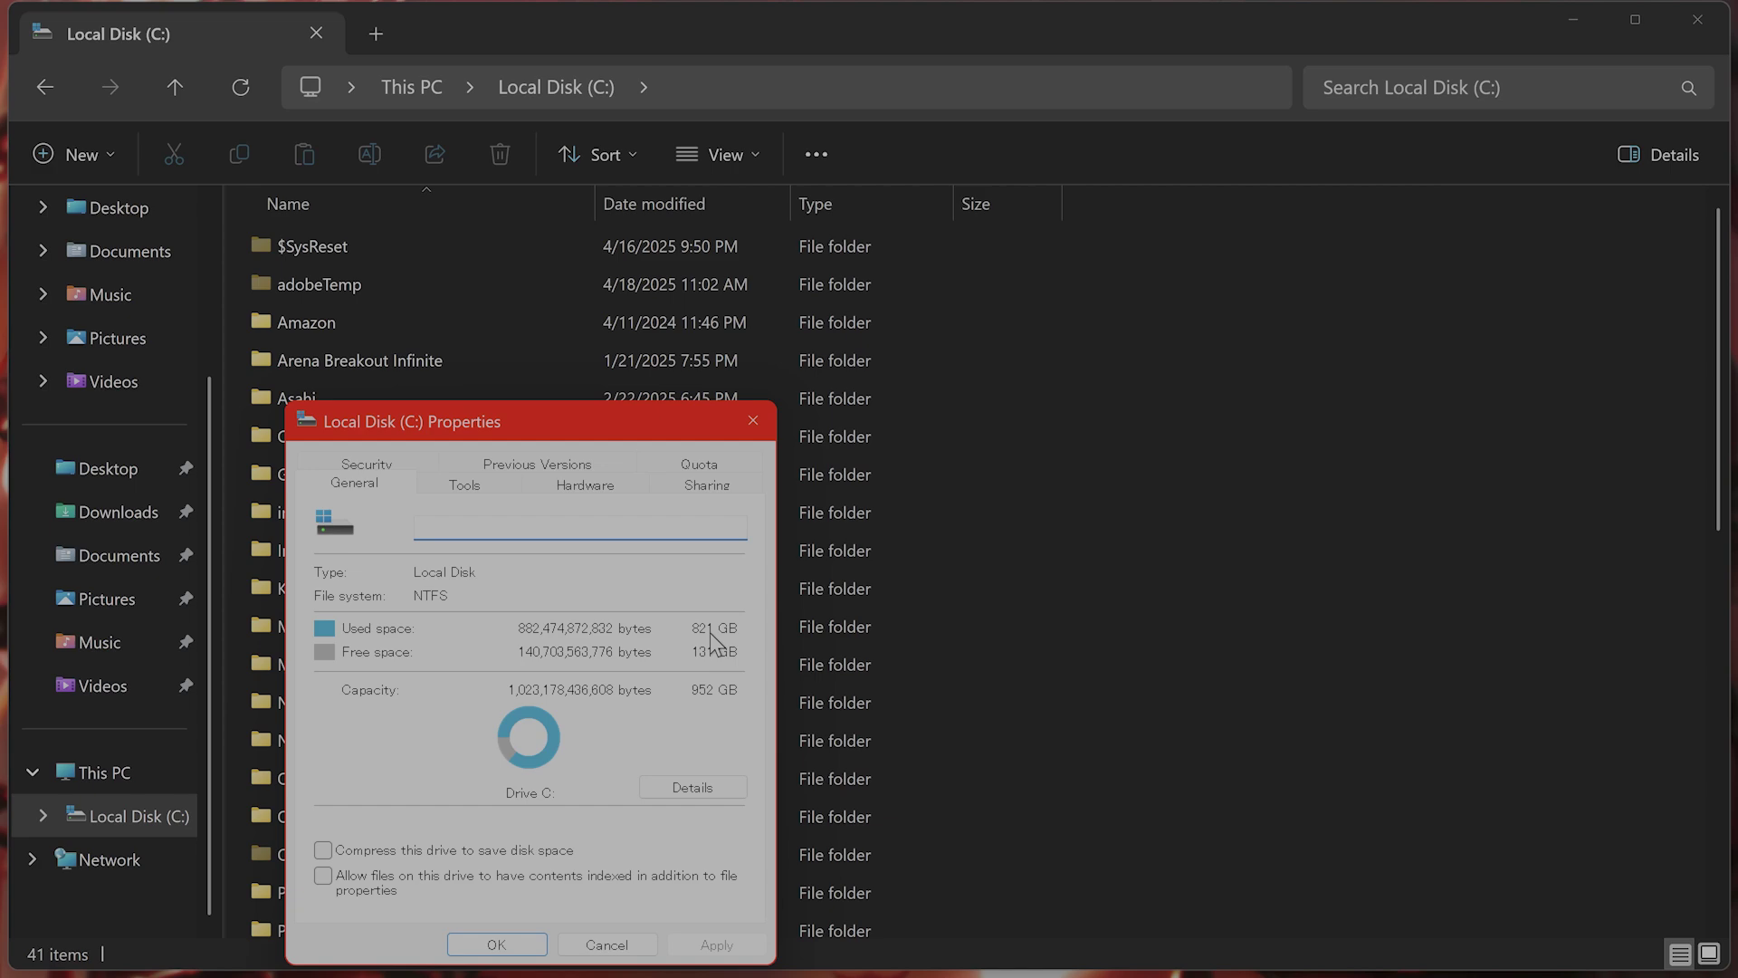
pyautogui.click(753, 424)
# Close File Explorer and launch Disk Cleanup for drive C: from a 'disk' search
pyautogui.click(1698, 19)
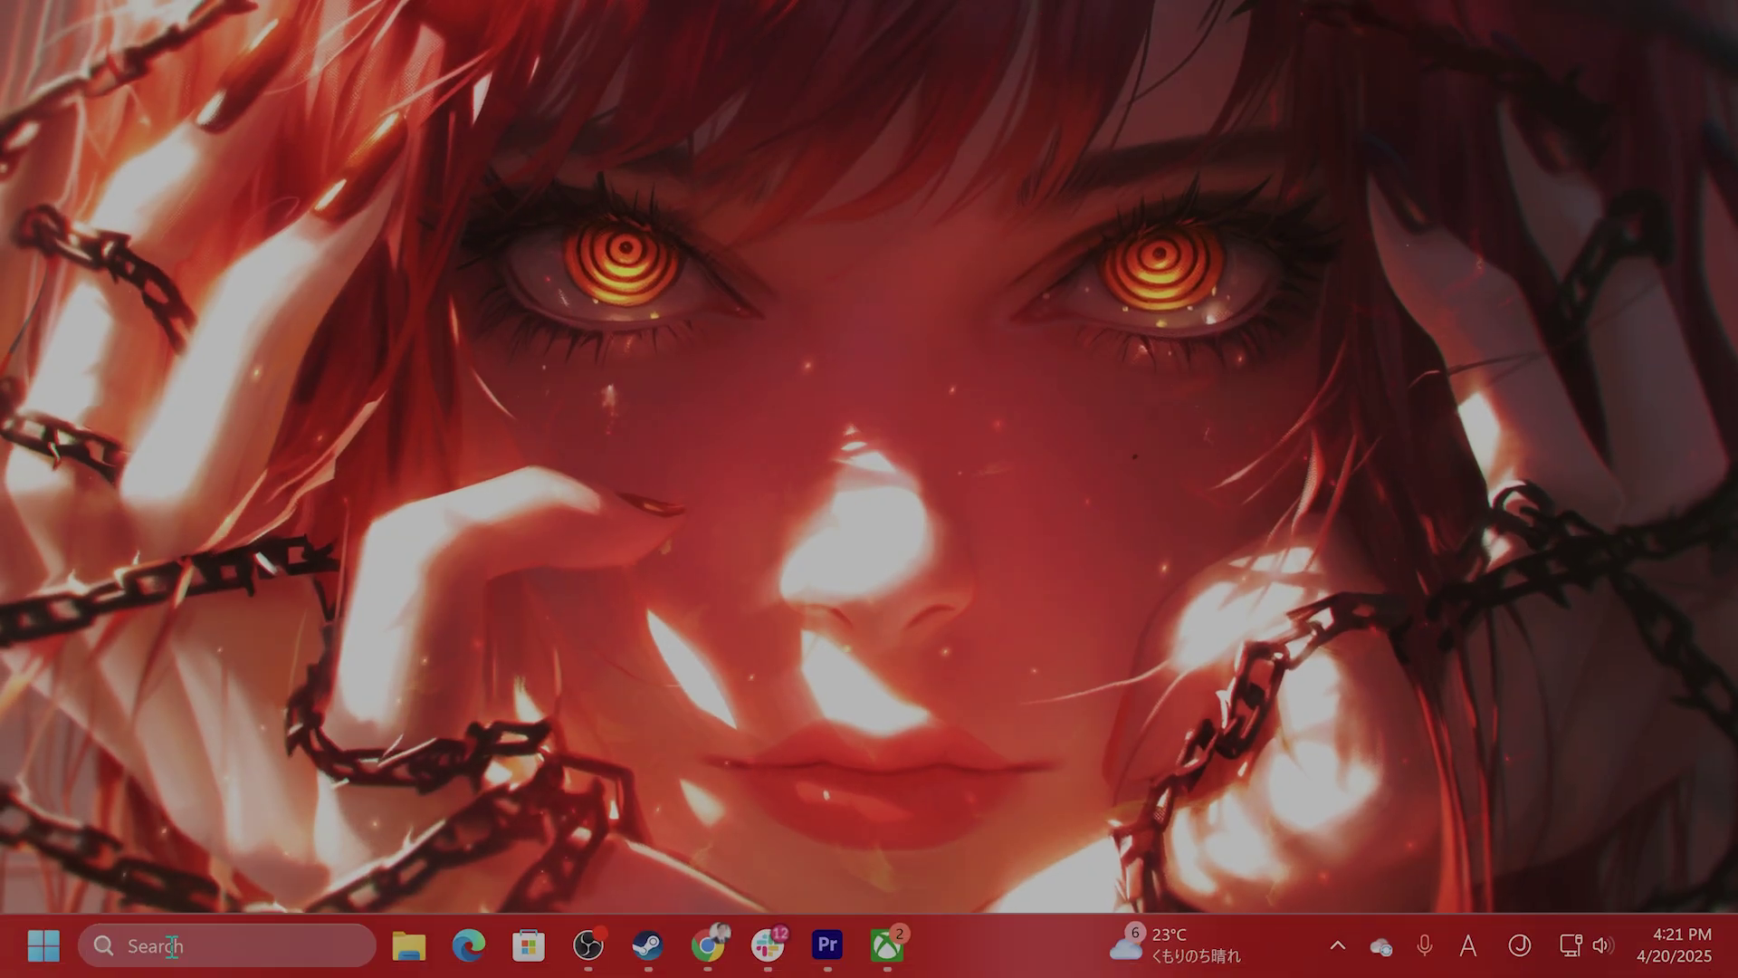
pyautogui.click(171, 945)
pyautogui.click(210, 942)
pyautogui.write('d')
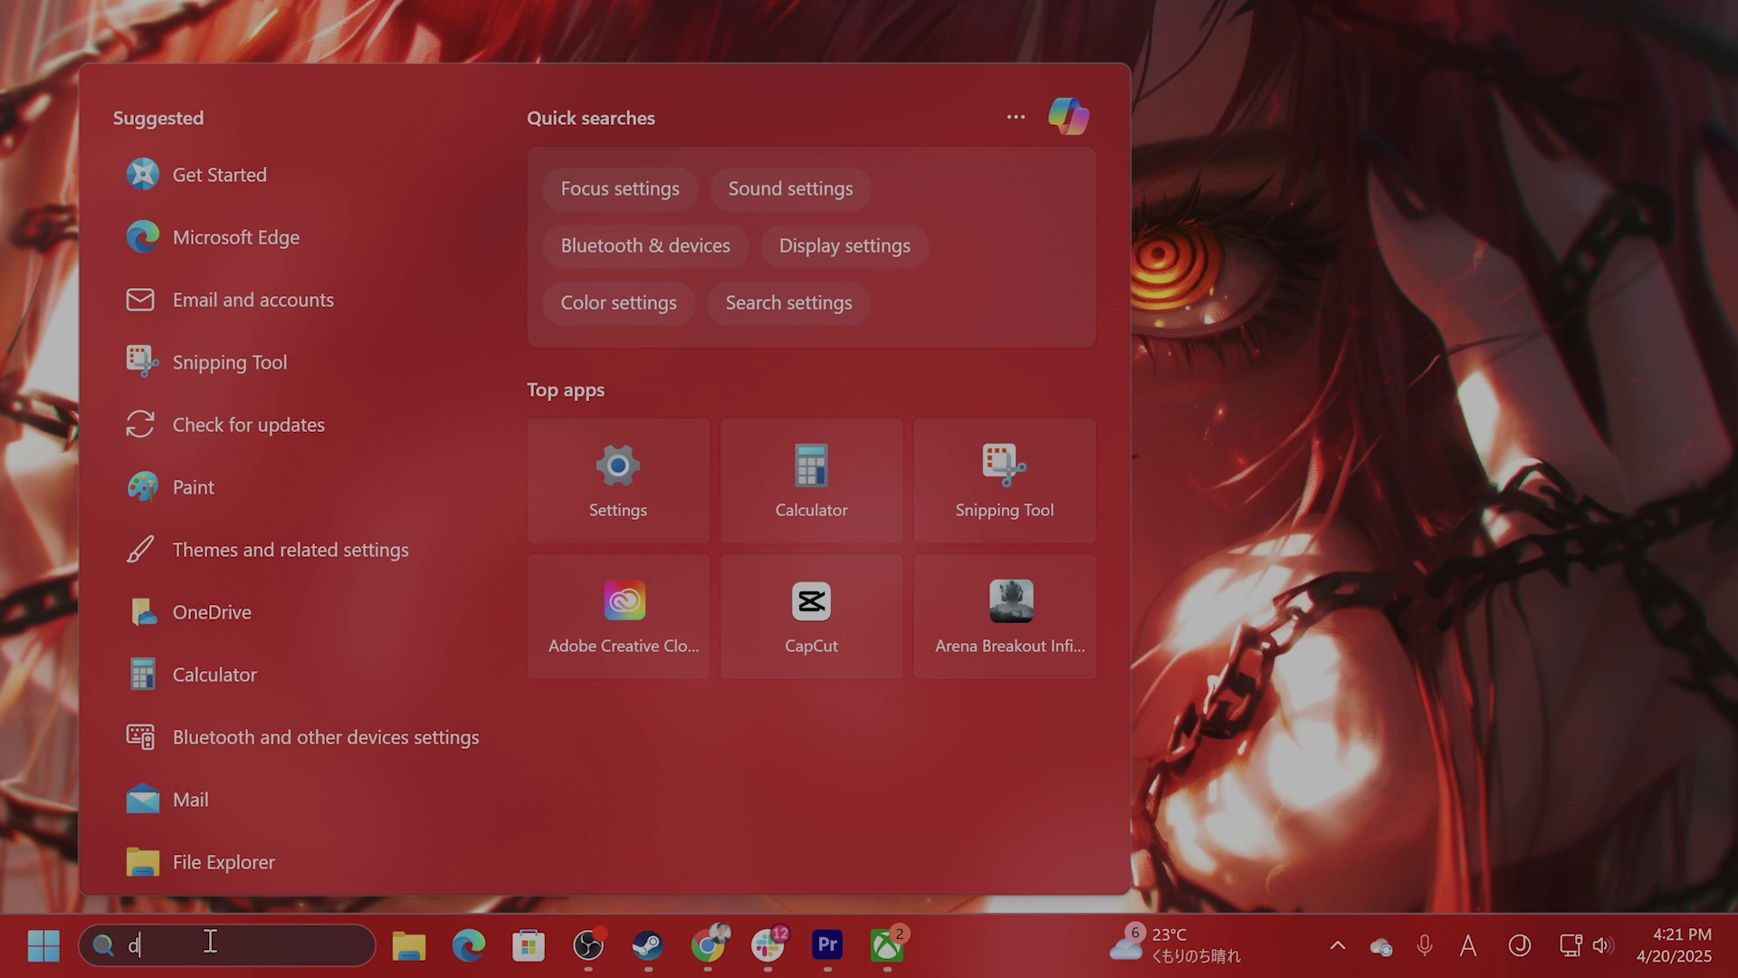
pyautogui.write('isk')
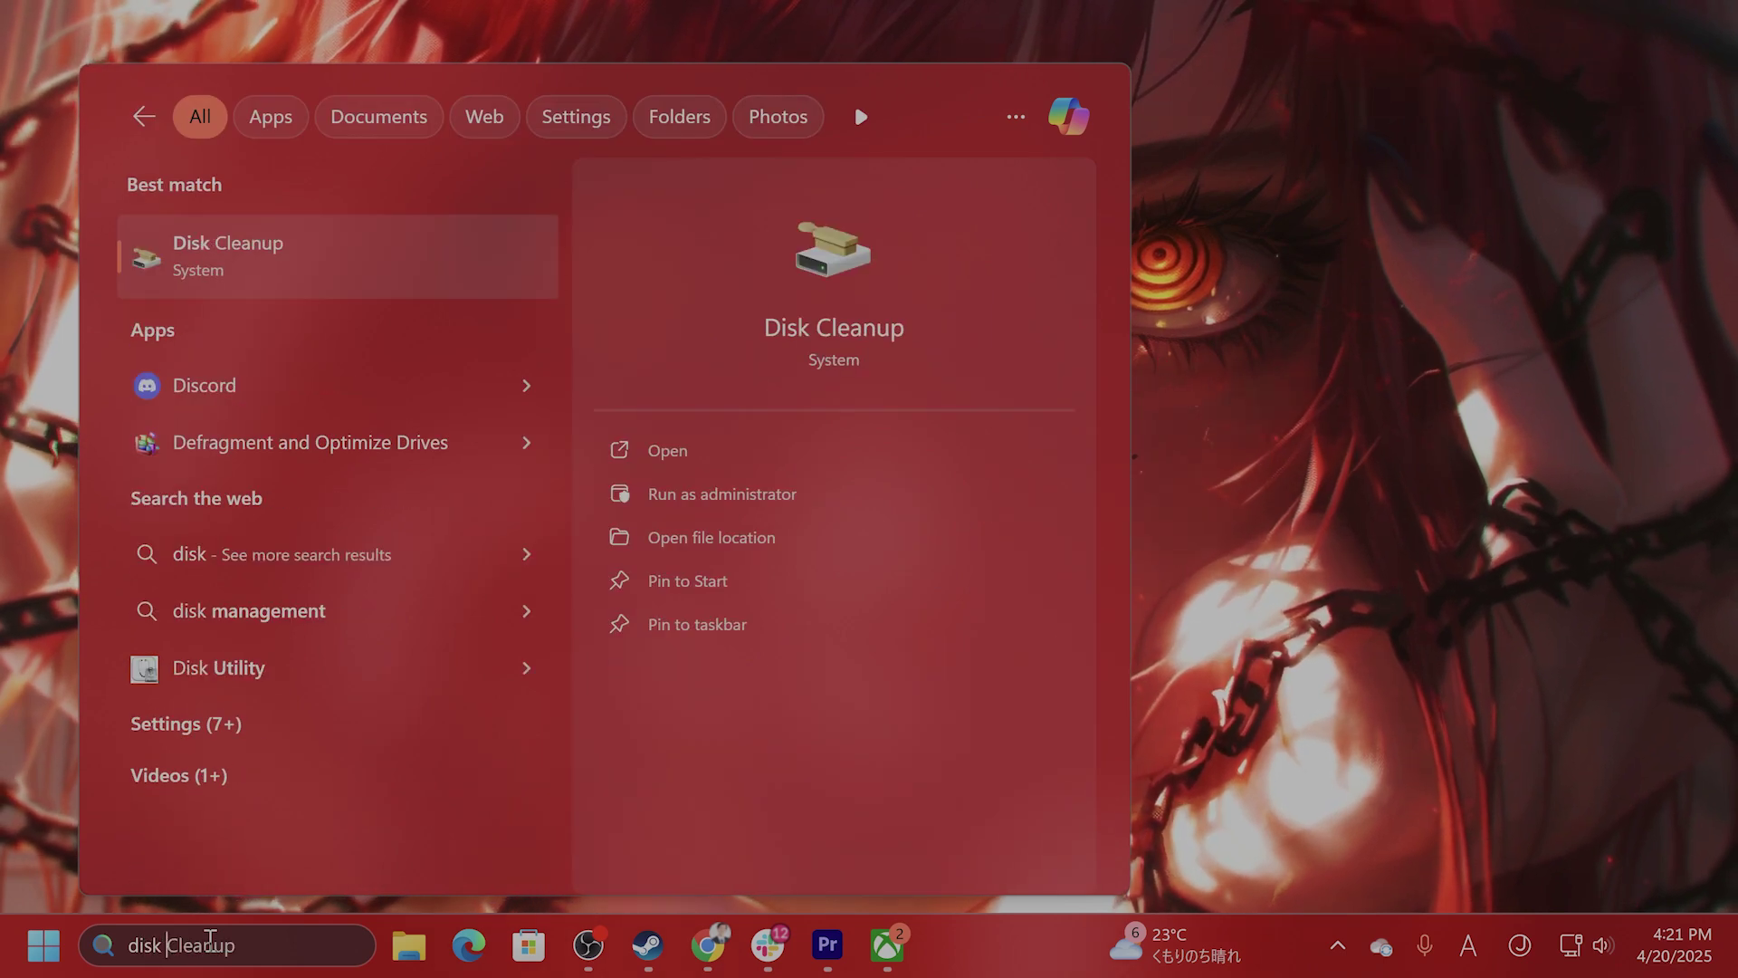
pyautogui.press('Return')
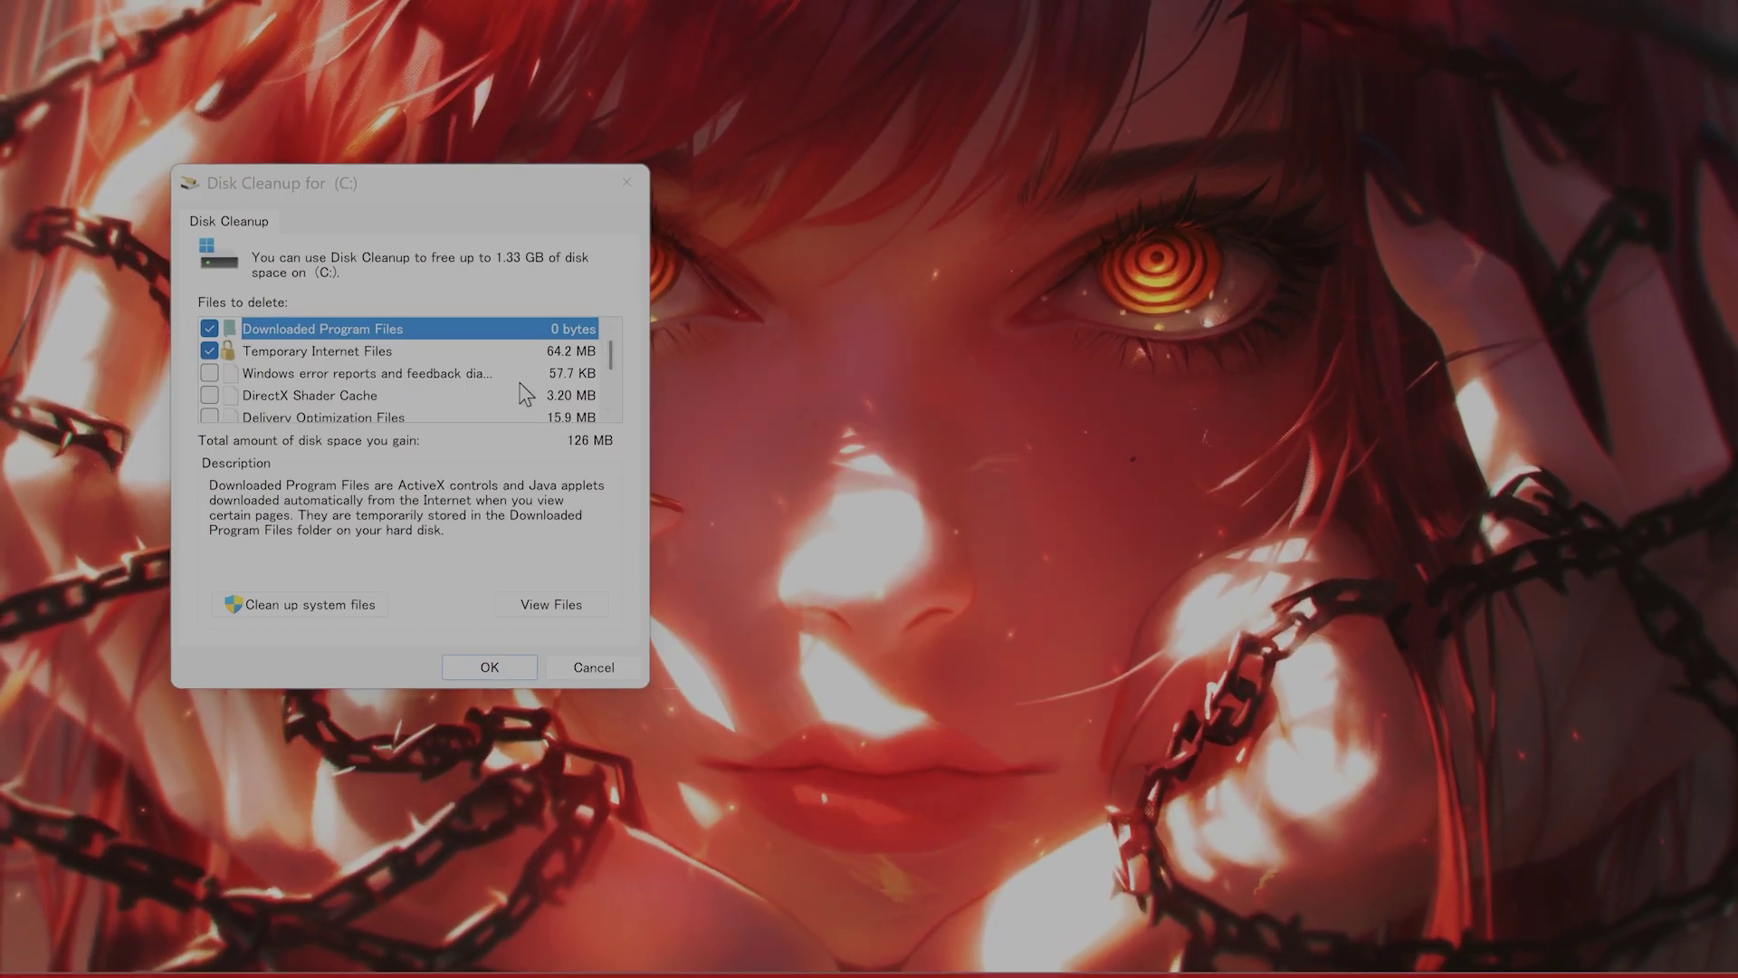
# Review the Files to delete categories, which offer up to 1.33 GB of space
pyautogui.scroll(-2, 447, 371)
pyautogui.scroll(1, 447, 367)
pyautogui.scroll(-2, 447, 371)
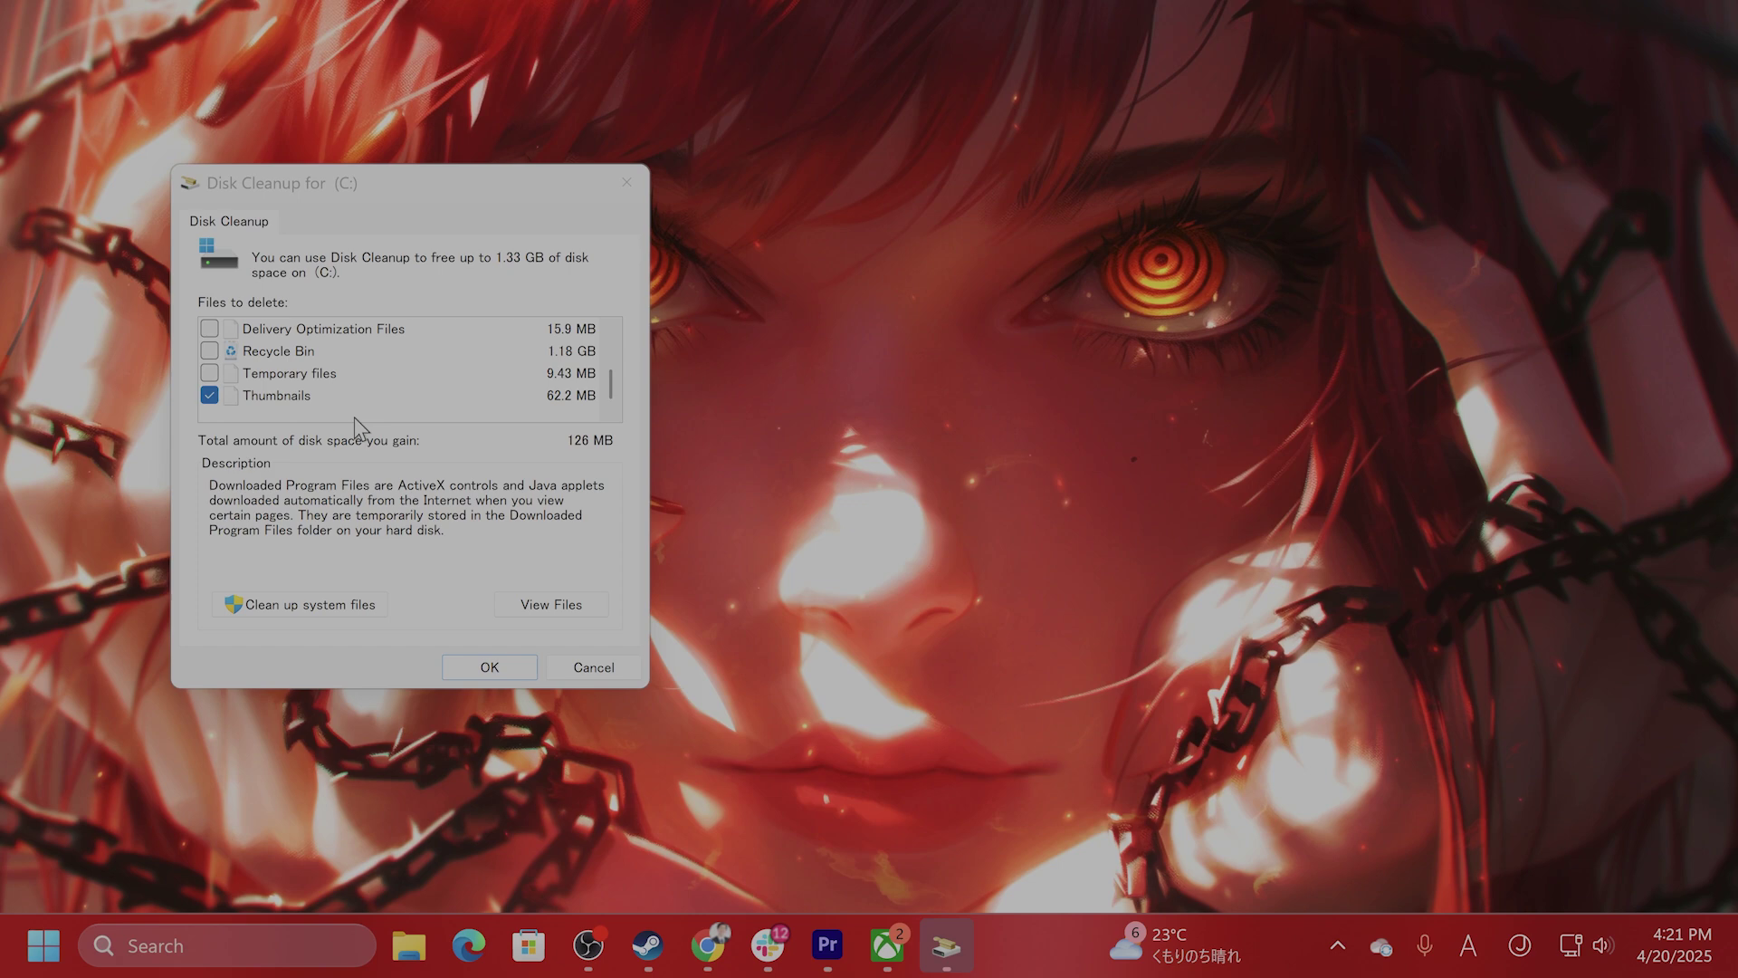
pyautogui.scroll(3, 434, 362)
pyautogui.scroll(-2, 355, 373)
pyautogui.scroll(2, 502, 382)
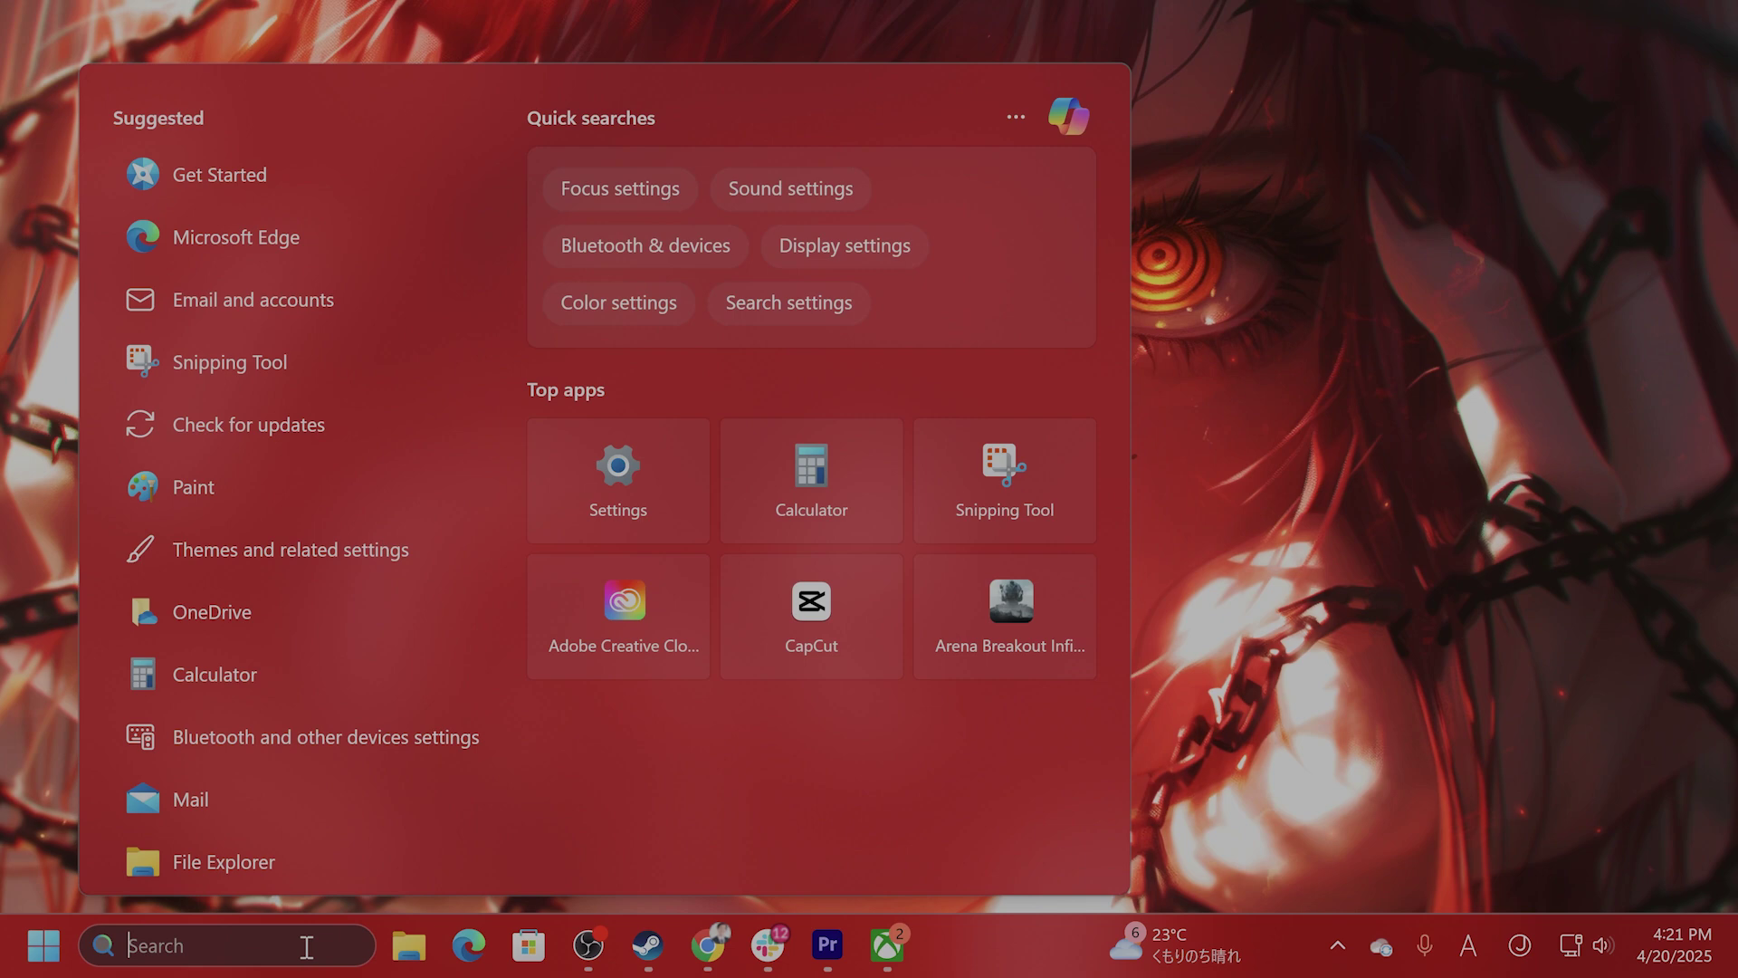
# Open the Run dialog from search and launch services.msc
pyautogui.write('run')
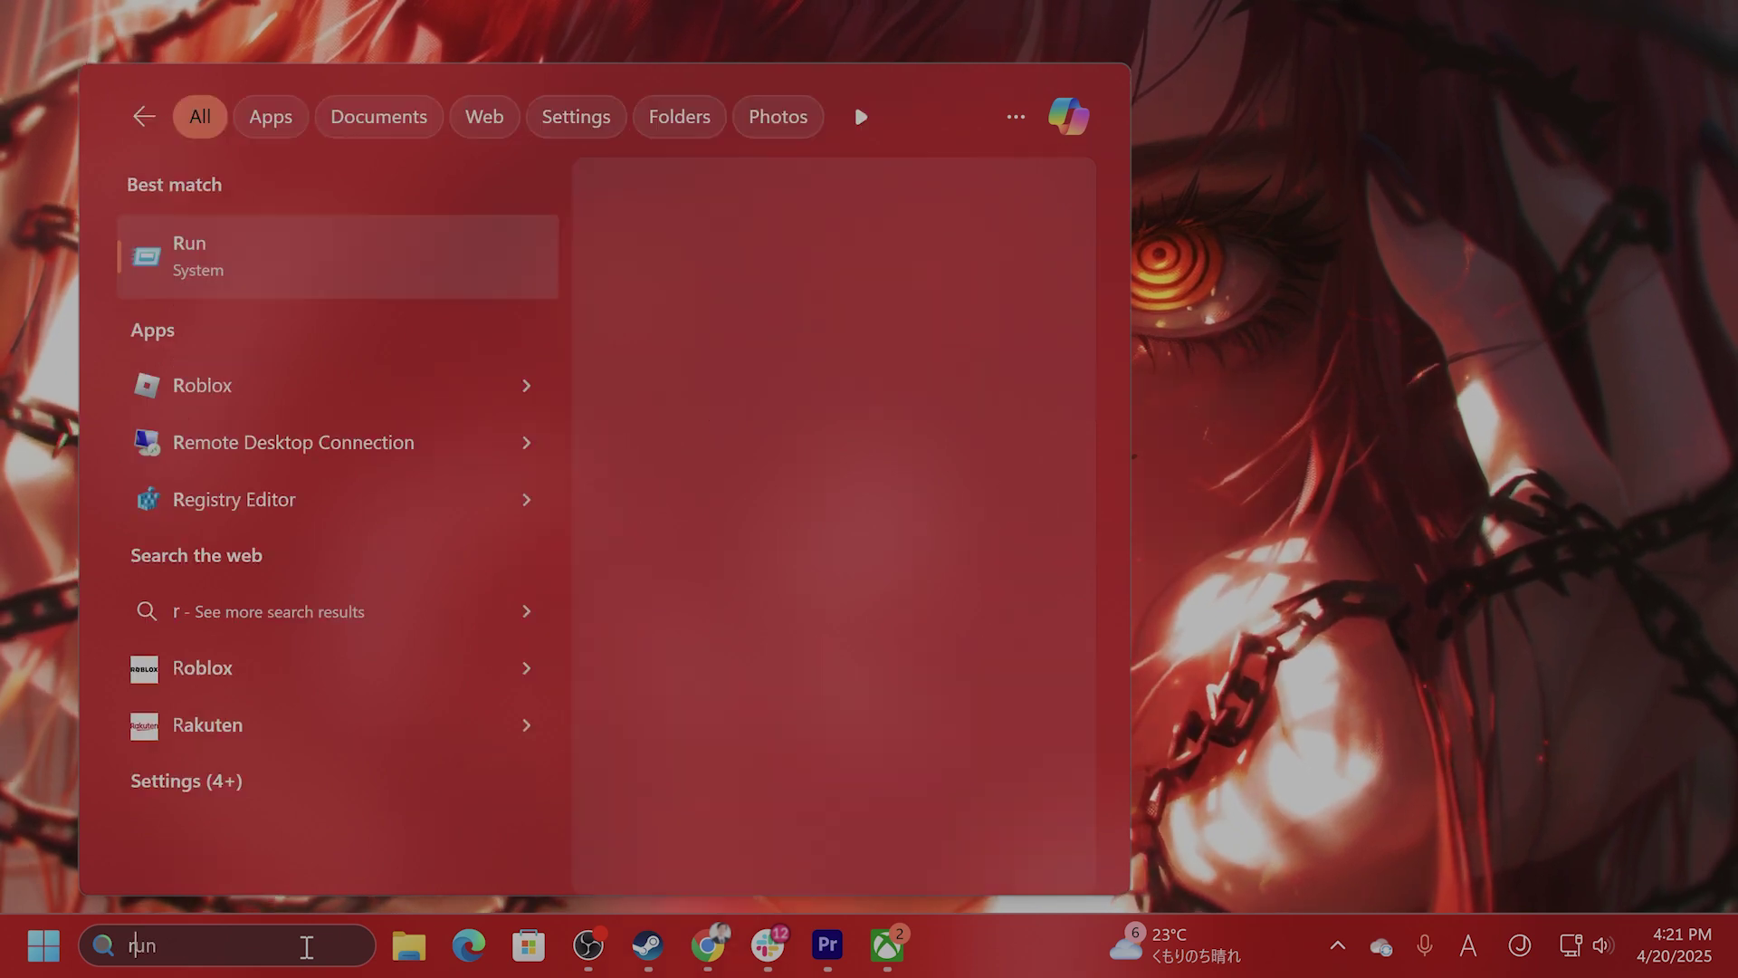
pyautogui.press('Return')
pyautogui.moveTo(240, 691); pyautogui.dragTo(704, 387)
pyautogui.write('services.msc')
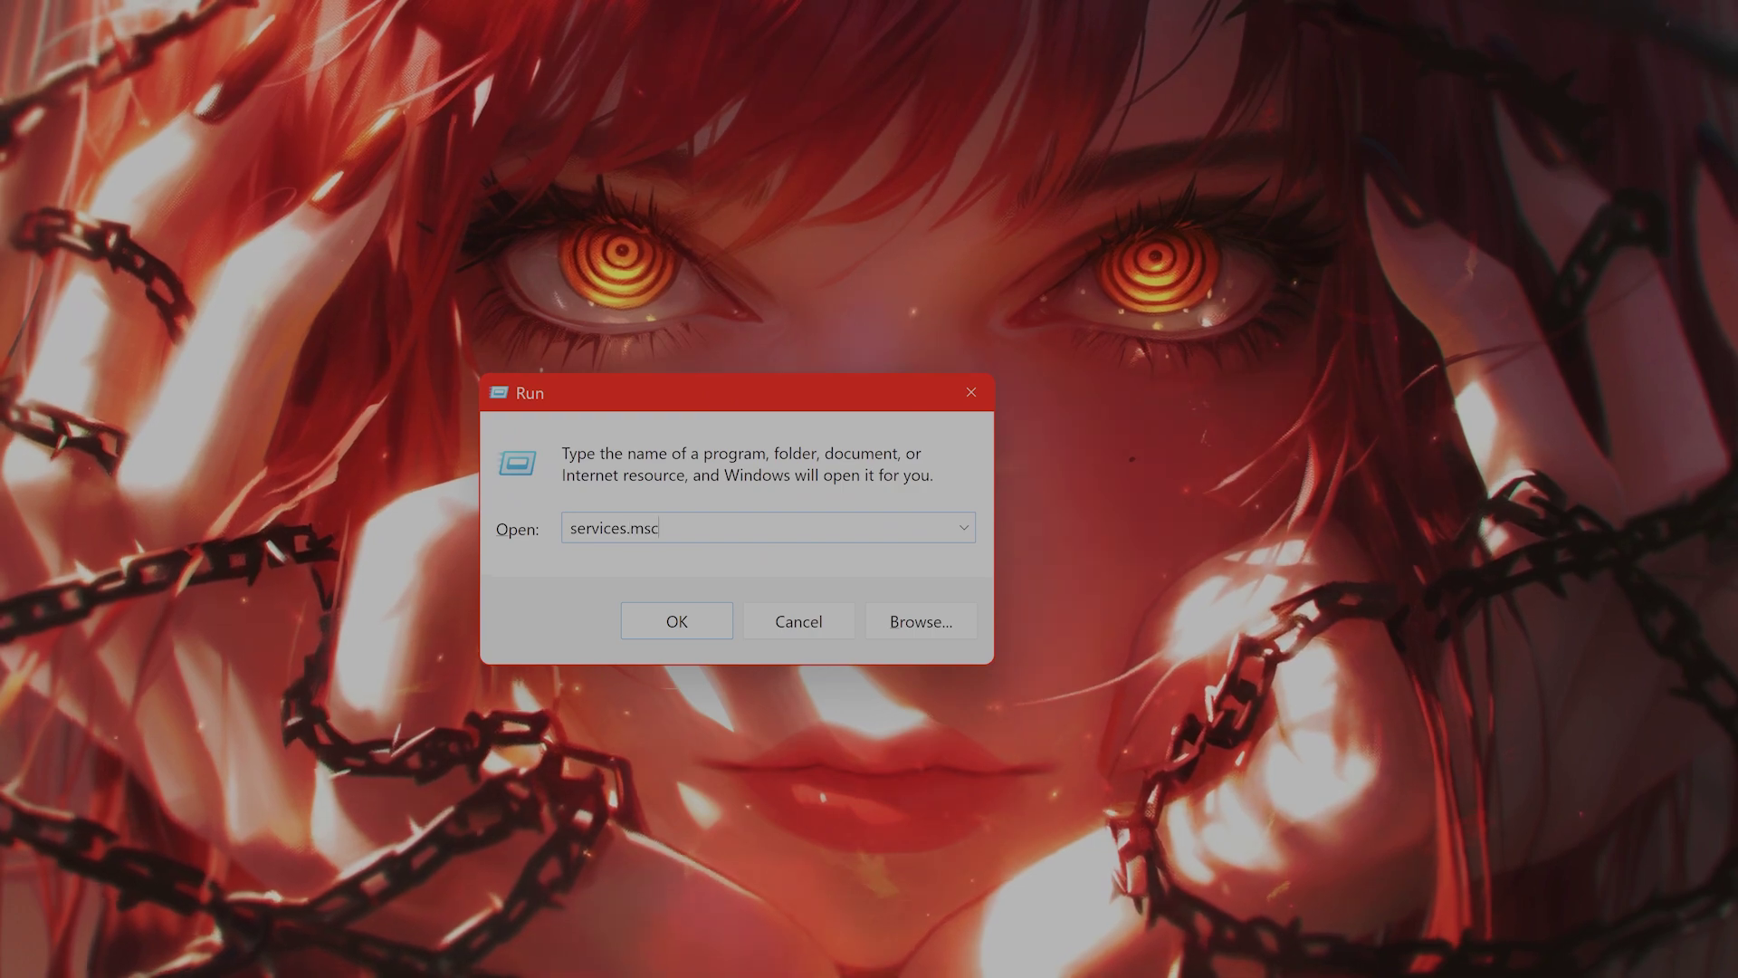
pyautogui.press('Return')
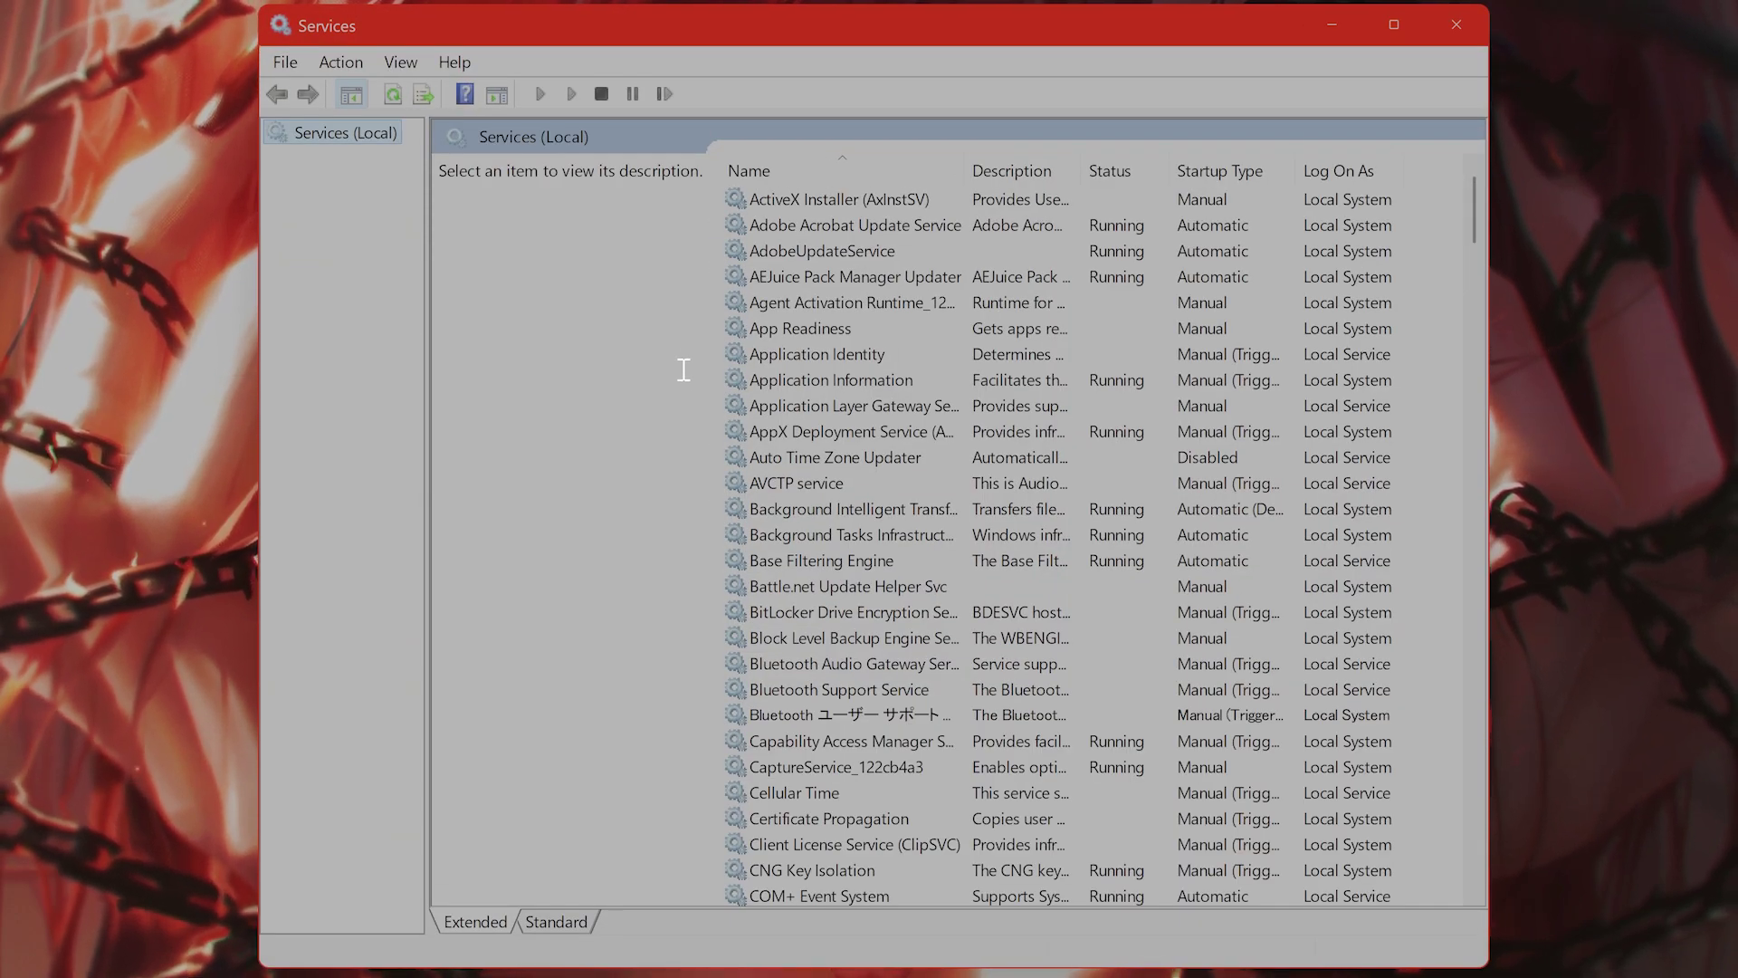
# Locate the running Windows Update service and view its Stop/Restart actions
pyautogui.scroll(-20, 902, 412)
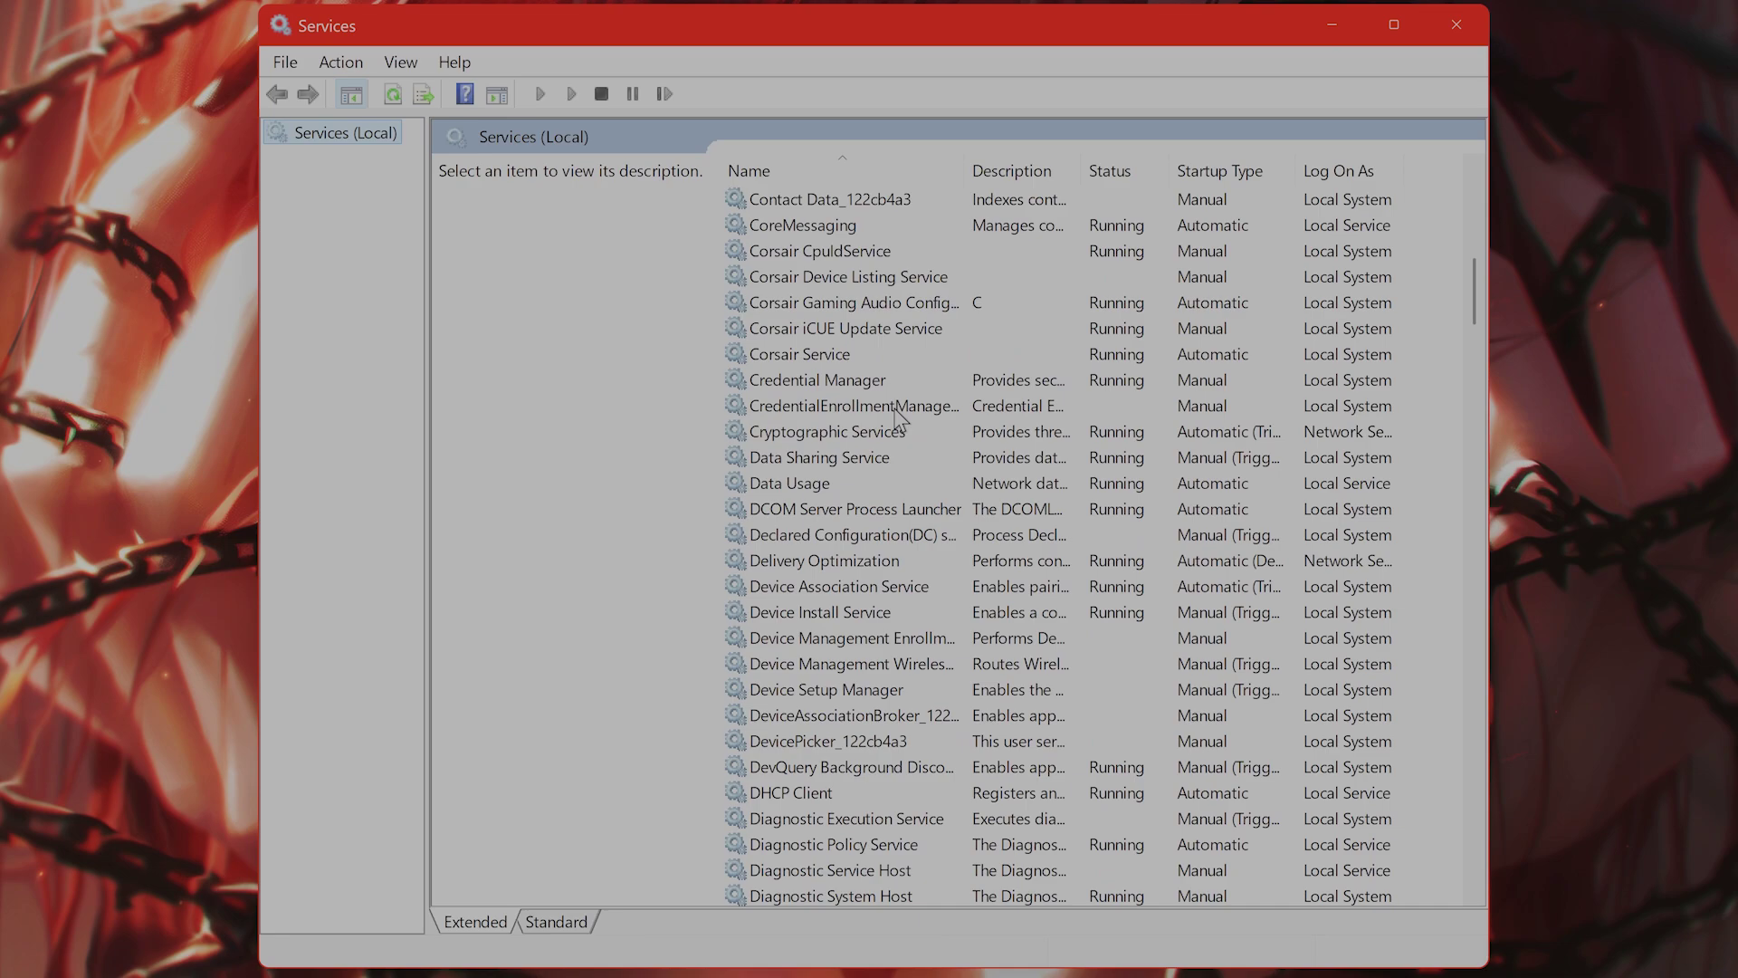
pyautogui.scroll(-20, 876, 448)
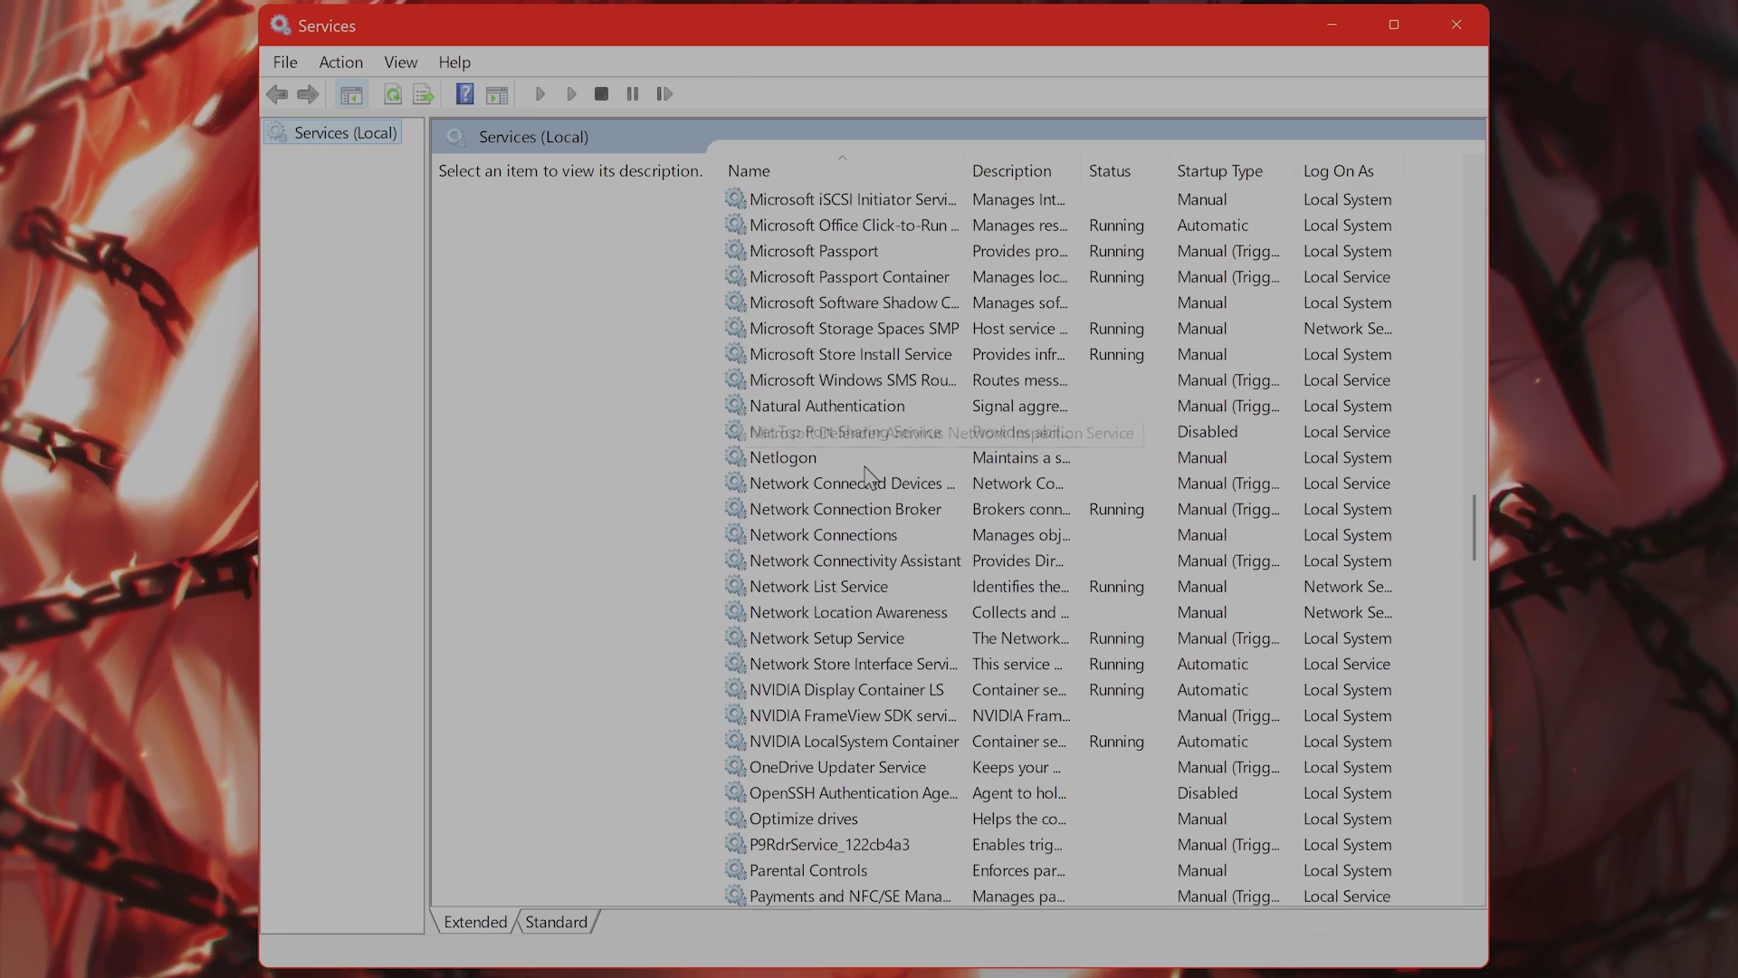
pyautogui.scroll(-1, 847, 487)
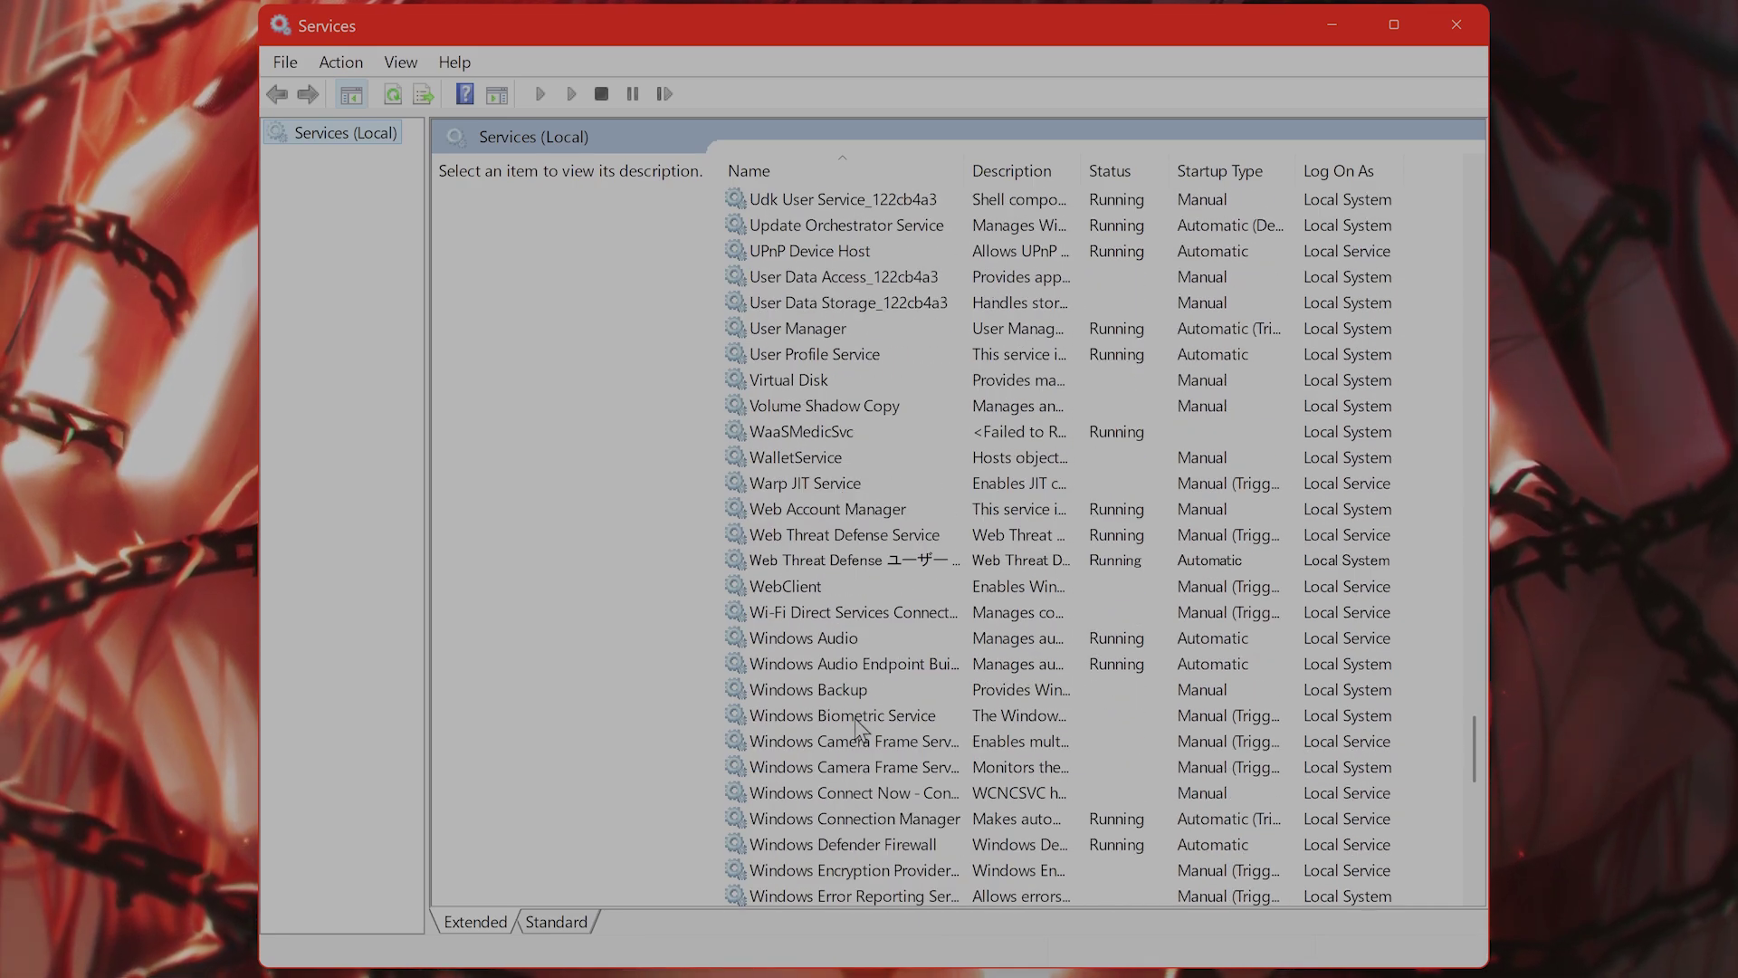
pyautogui.scroll(-8, 860, 697)
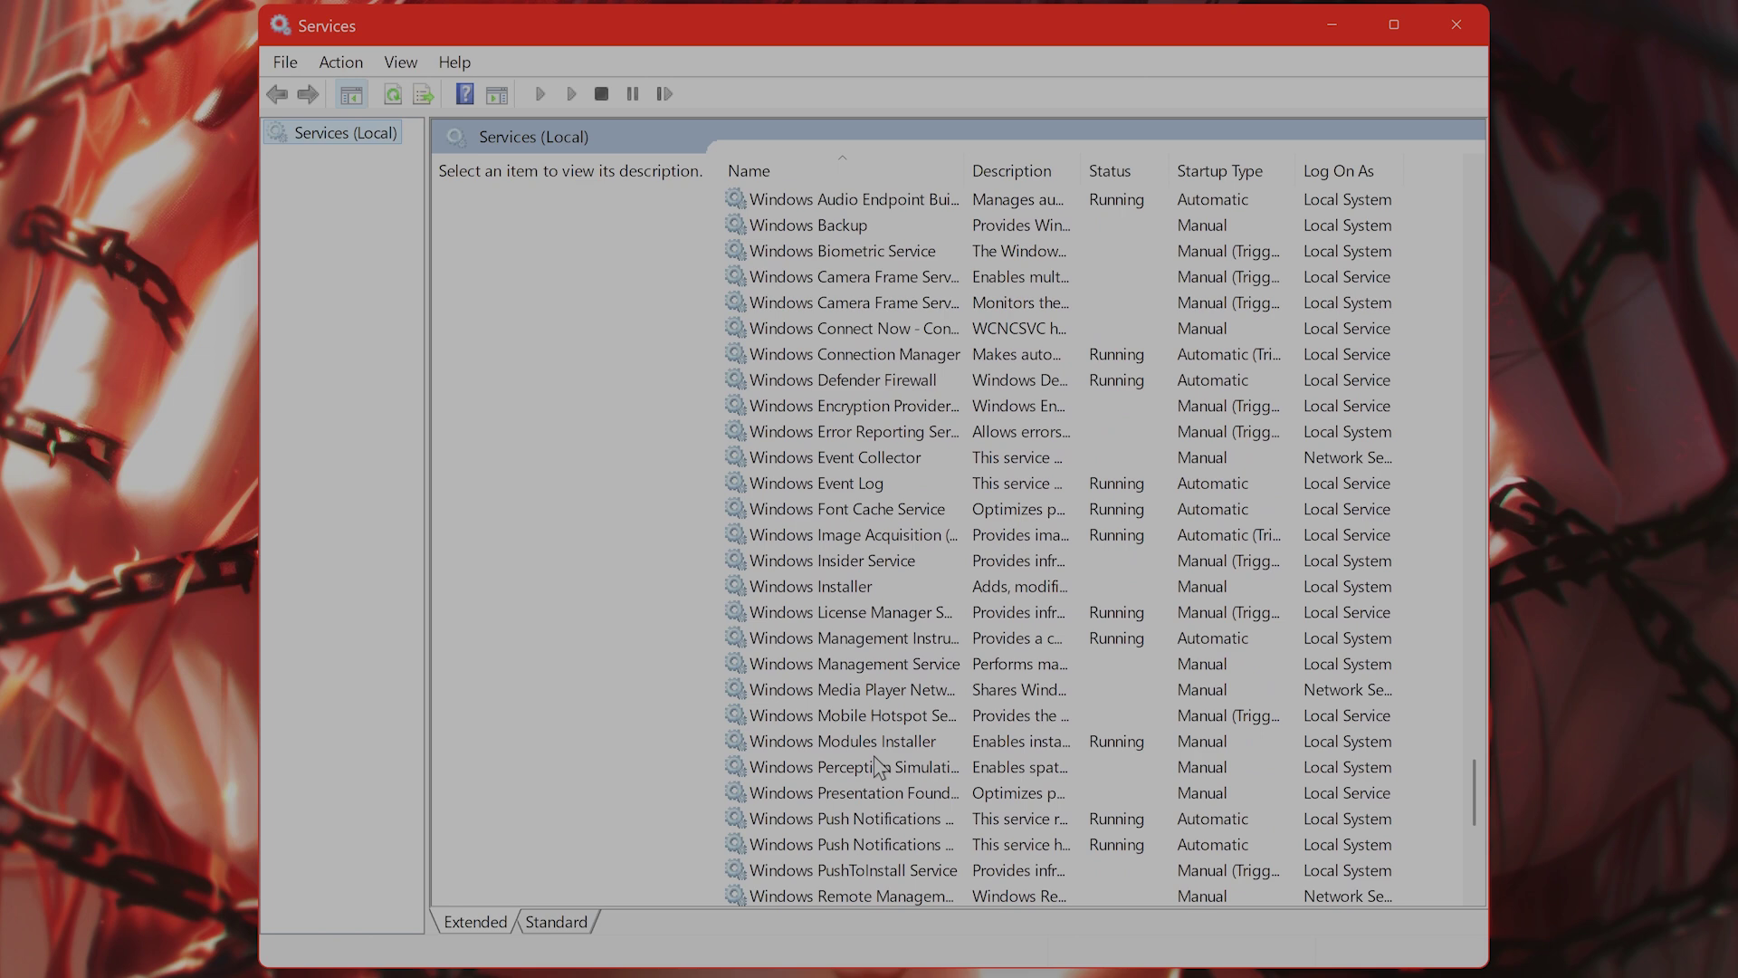
pyautogui.click(850, 846)
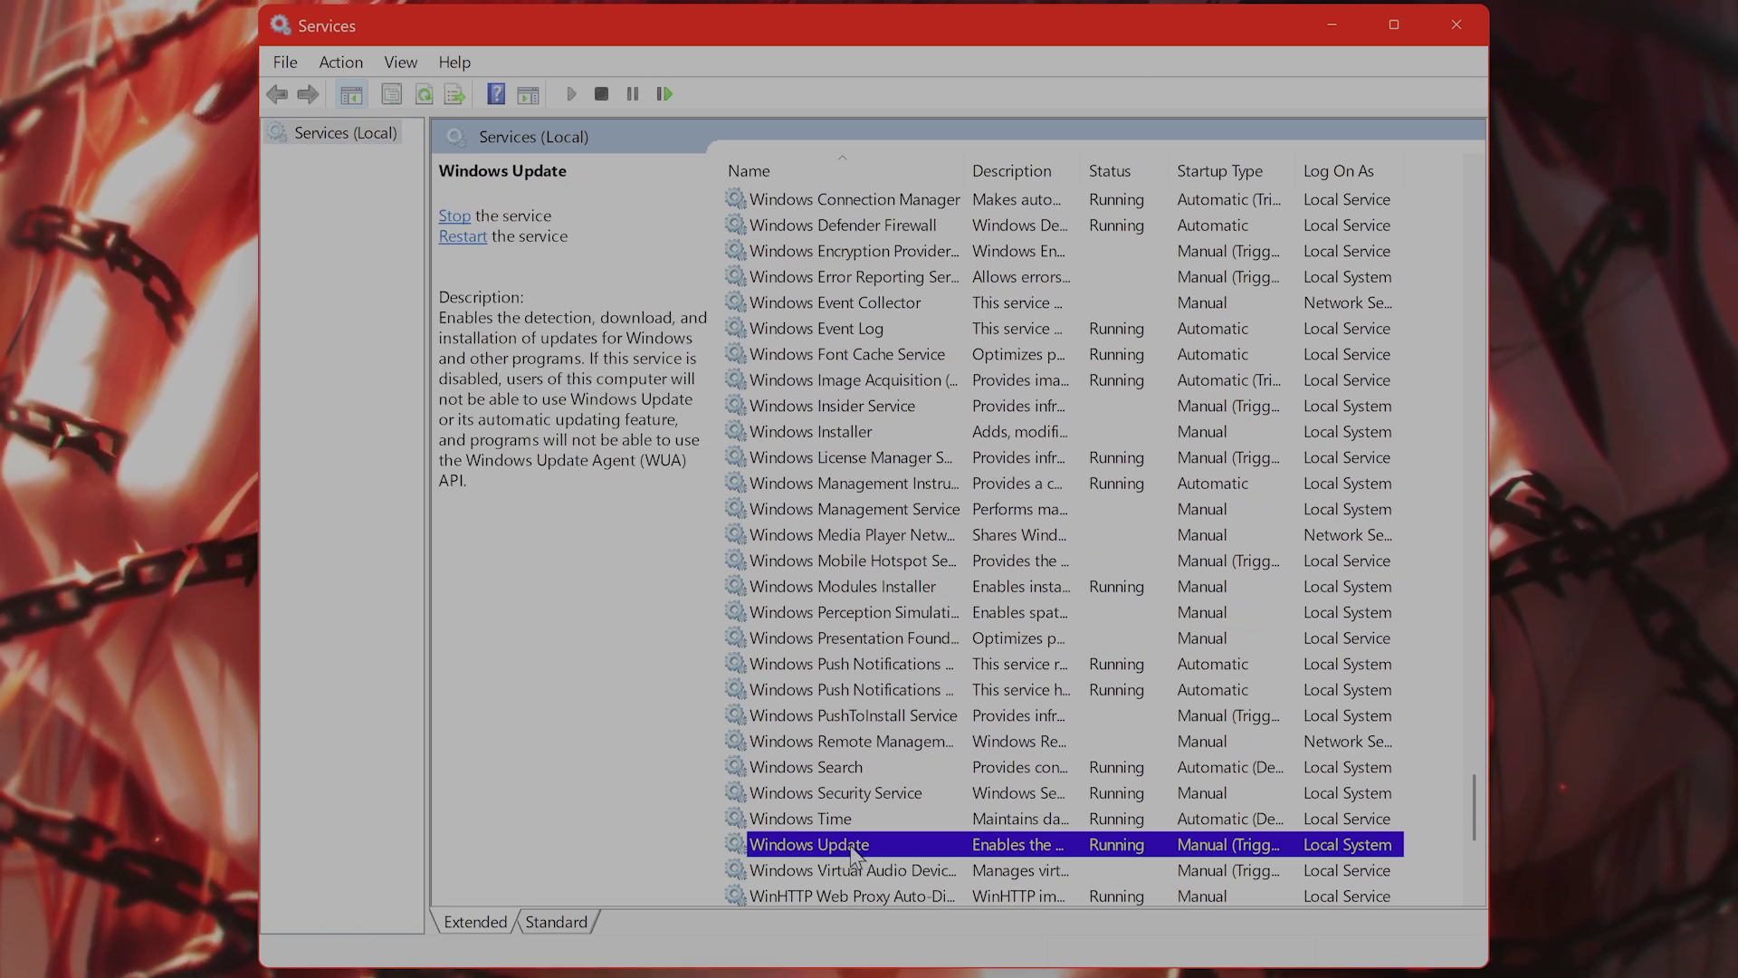
pyautogui.rightClick(854, 852)
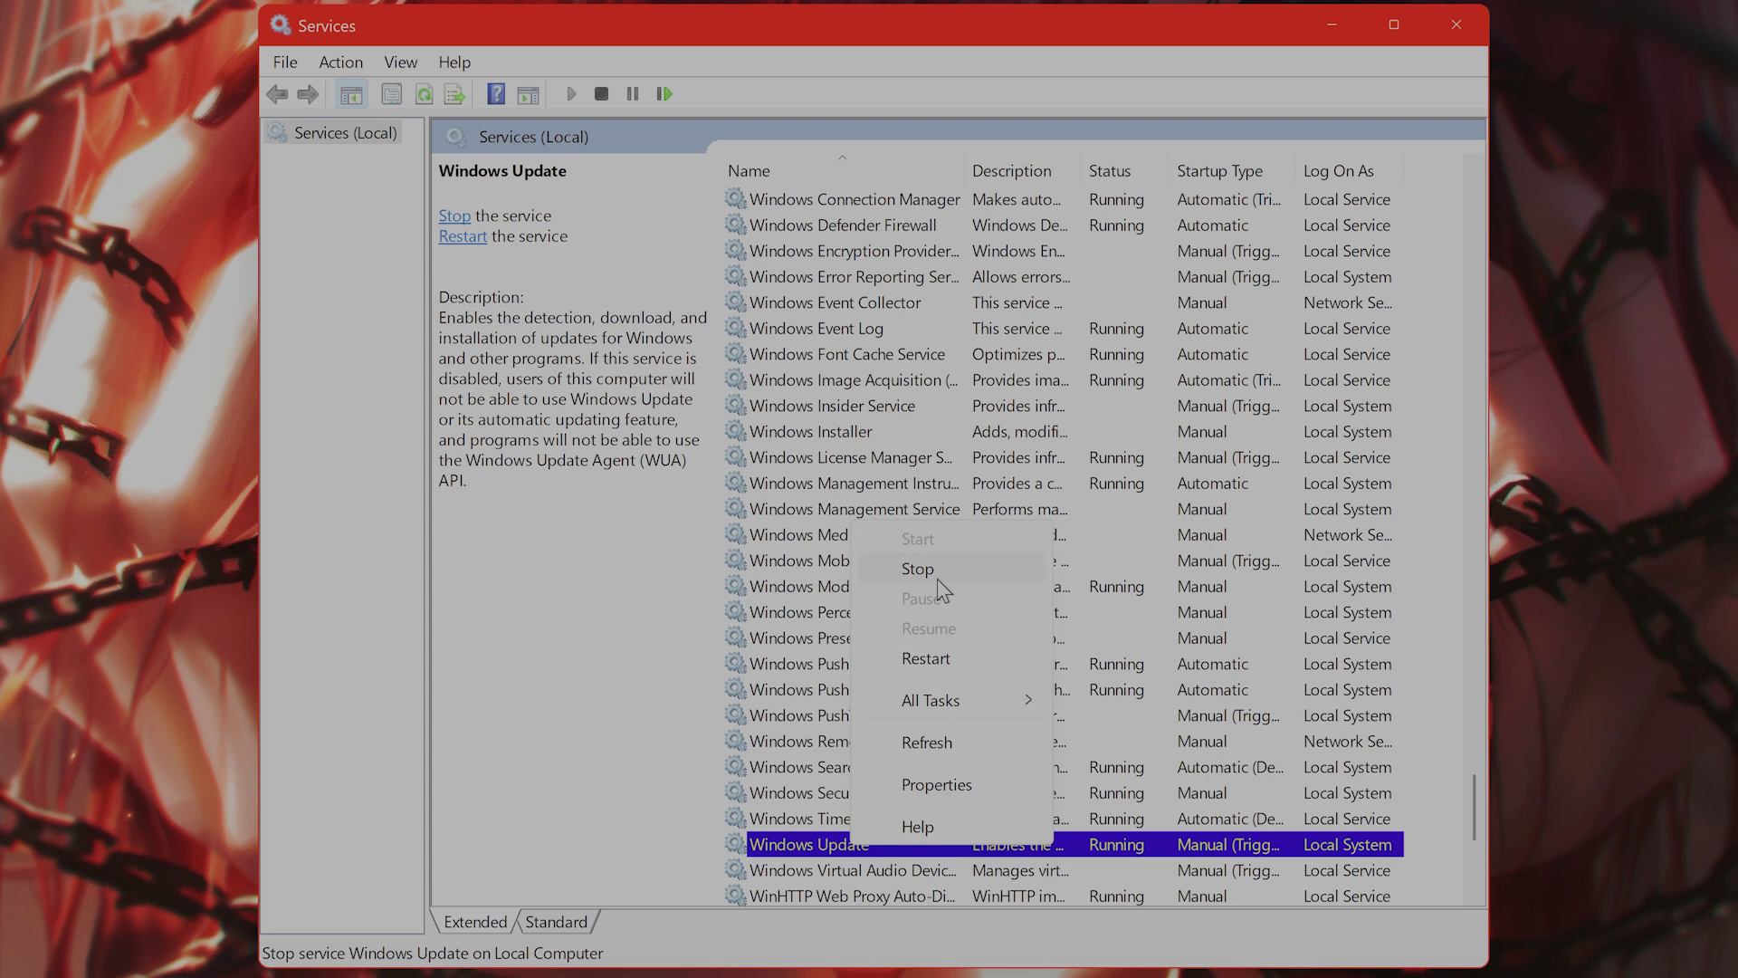
pyautogui.click(814, 842)
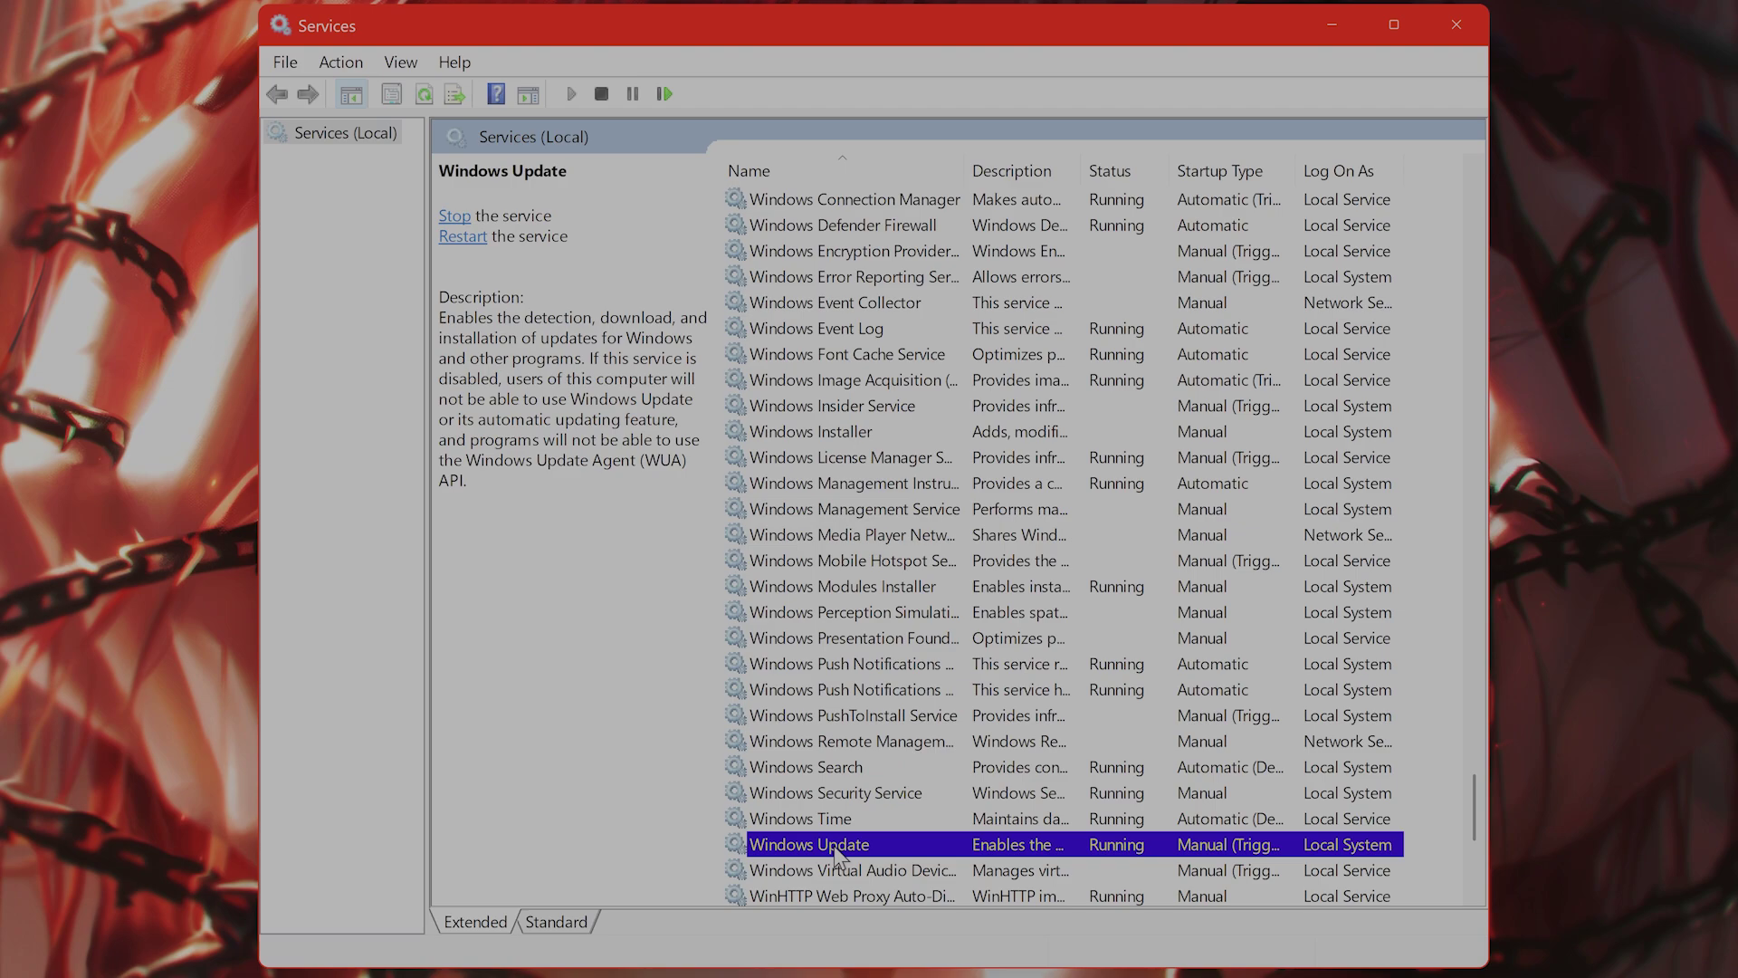
pyautogui.scroll(20, 885, 606)
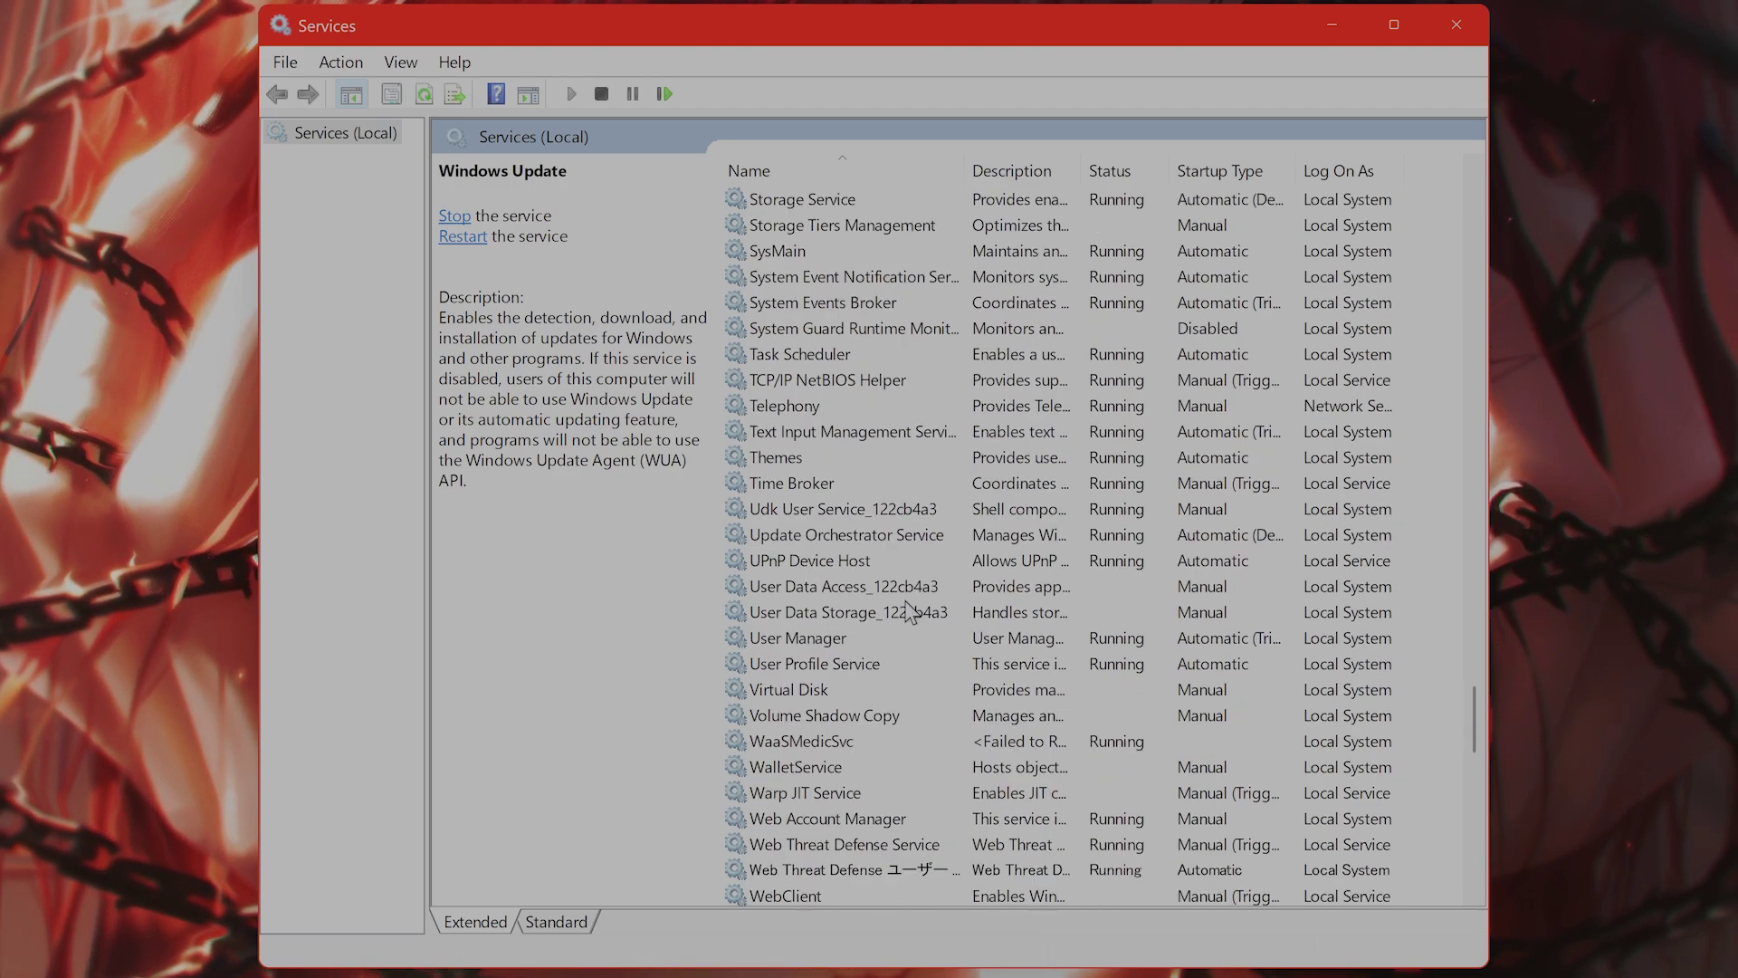
pyautogui.scroll(20, 908, 638)
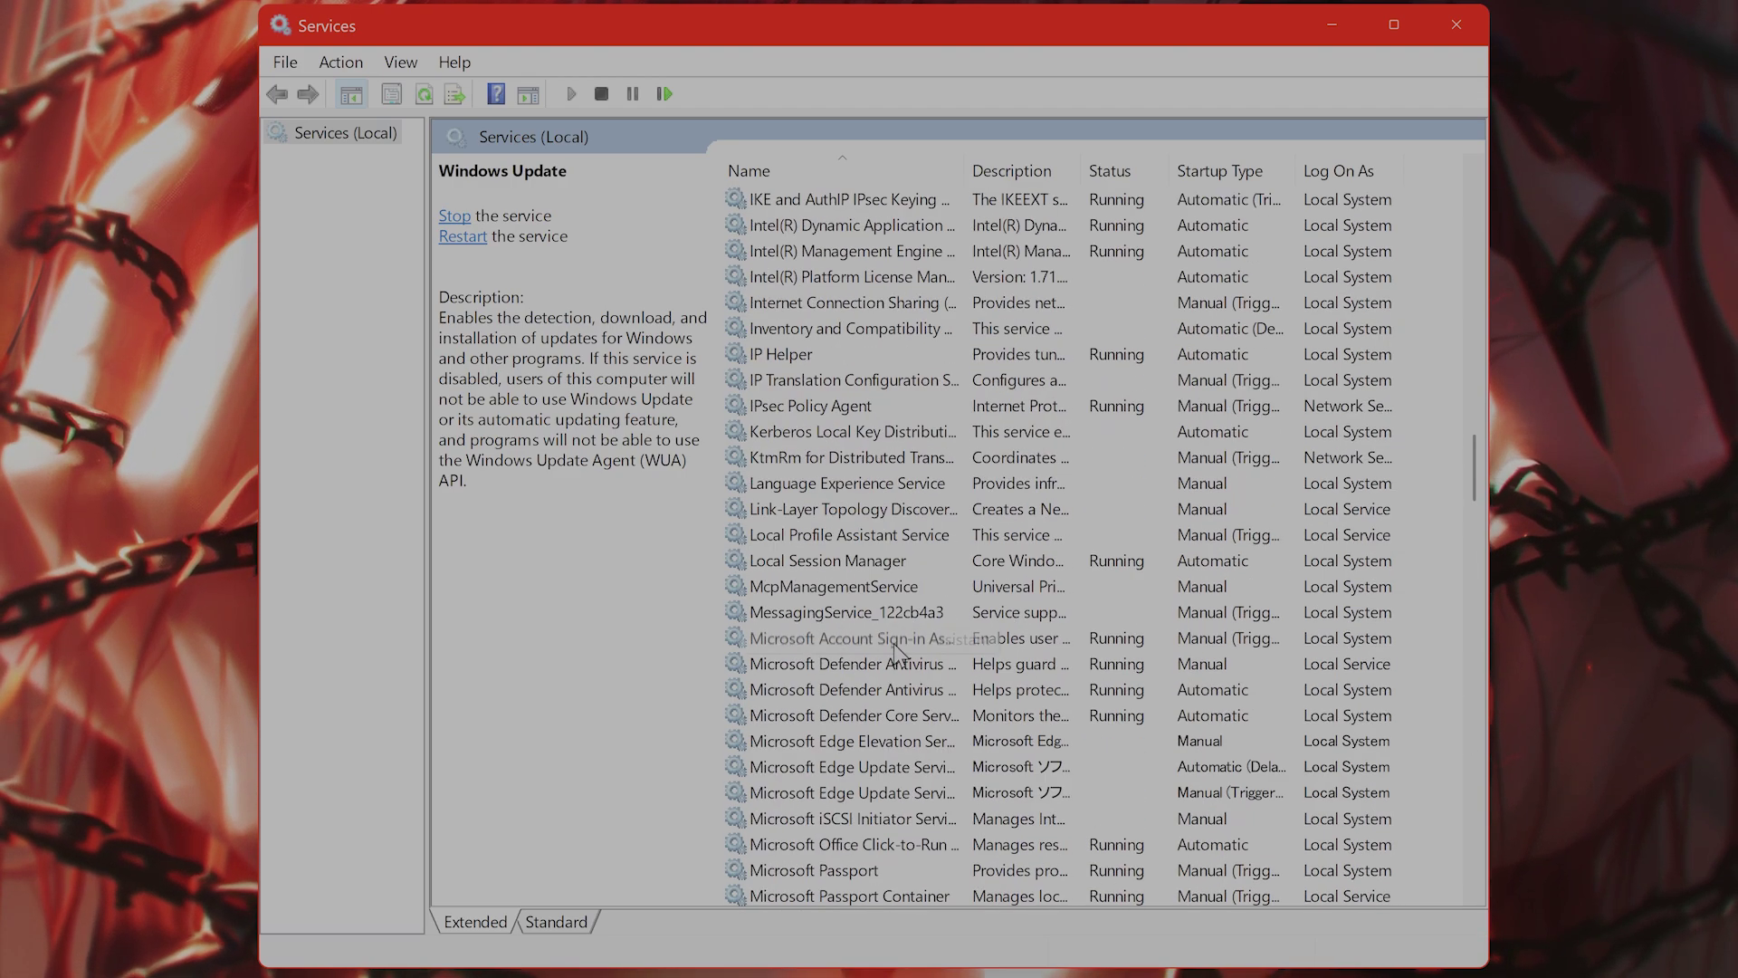
pyautogui.click(905, 355)
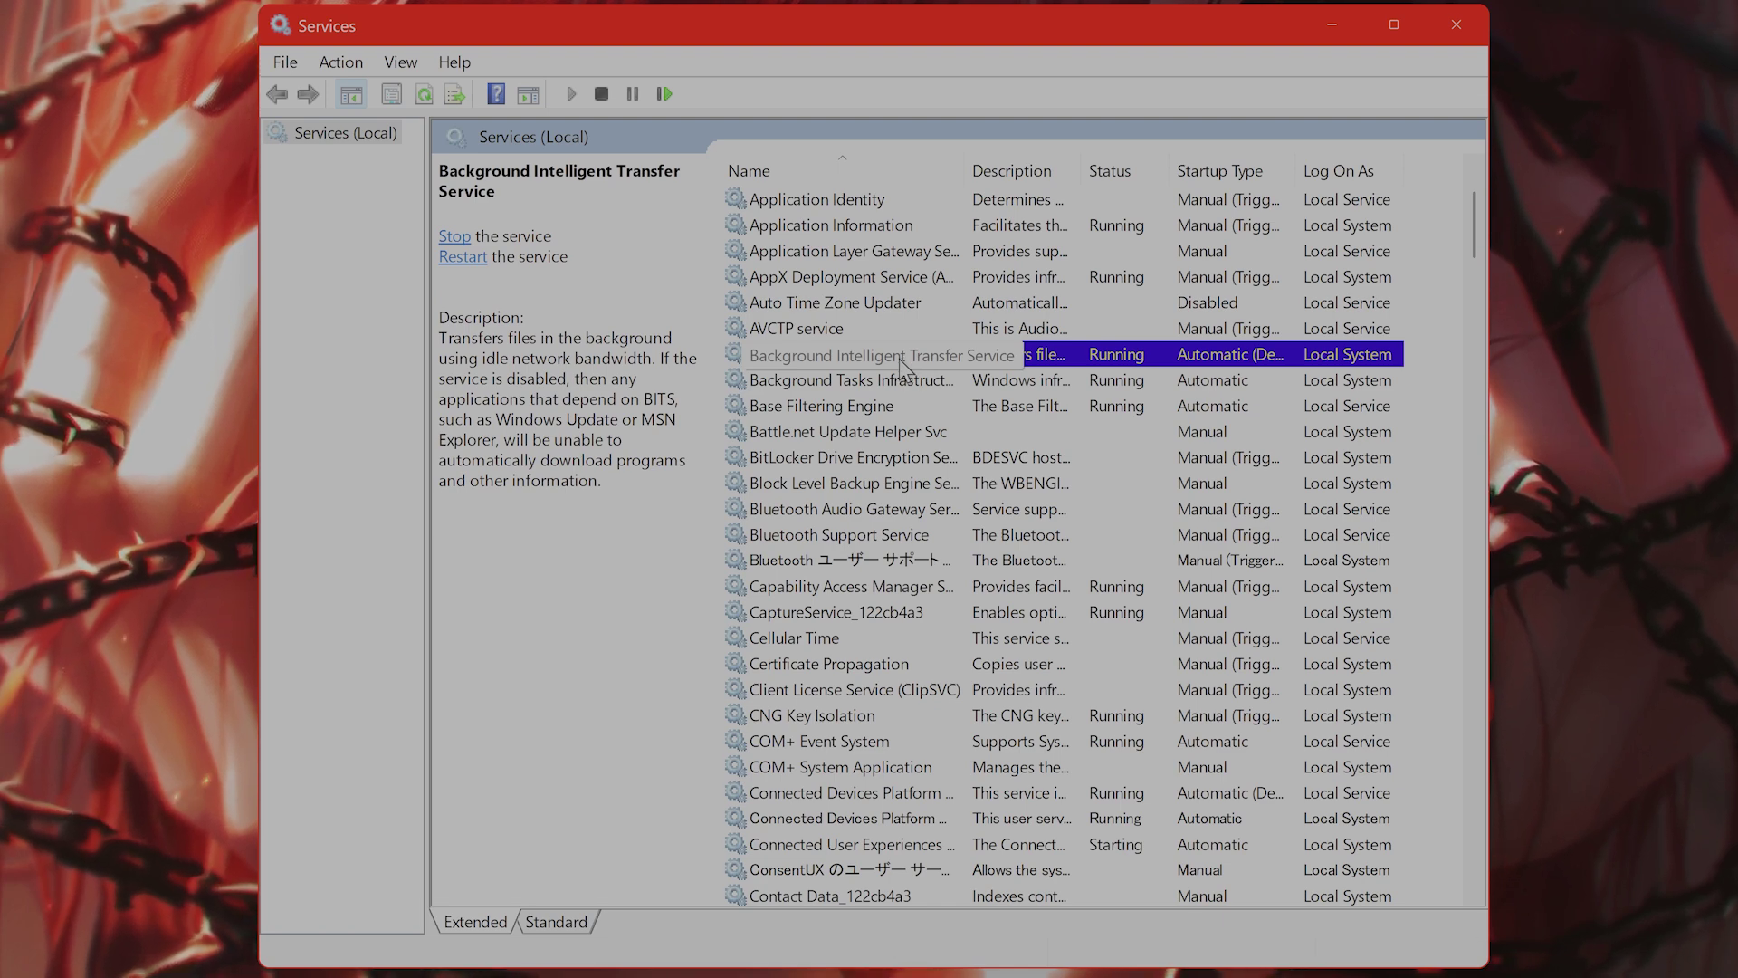
pyautogui.scroll(2, 996, 507)
pyautogui.scroll(-12, 1024, 524)
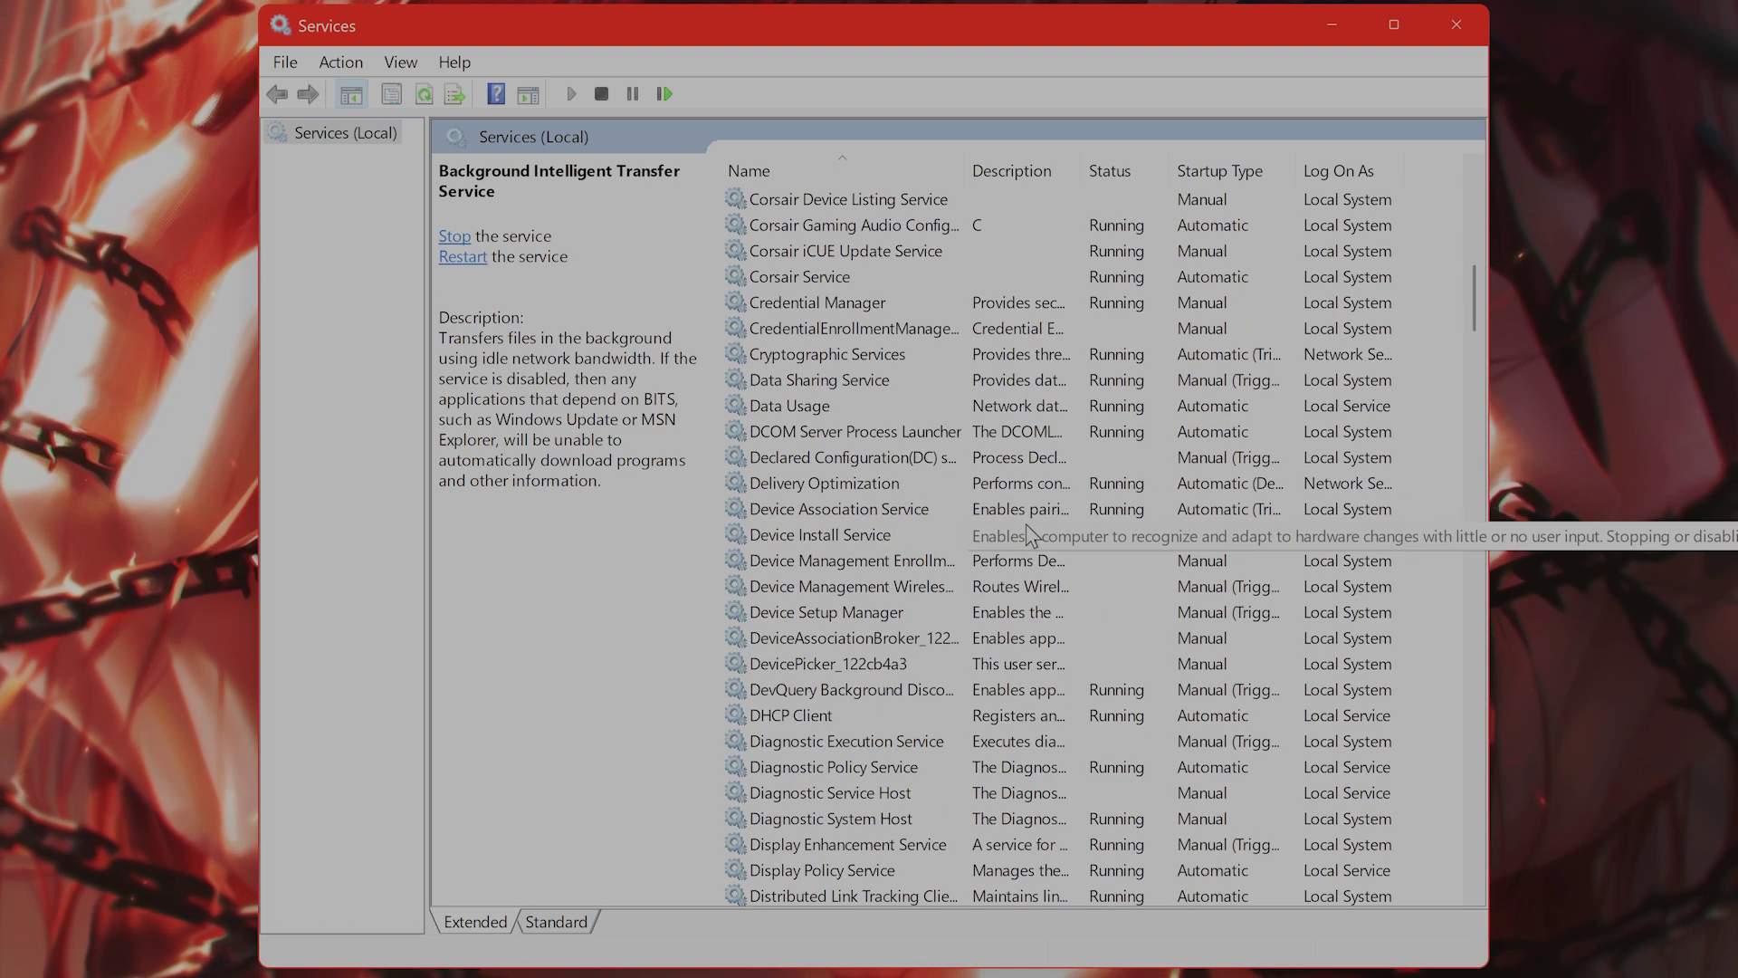
pyautogui.scroll(1, 1024, 523)
pyautogui.click(862, 431)
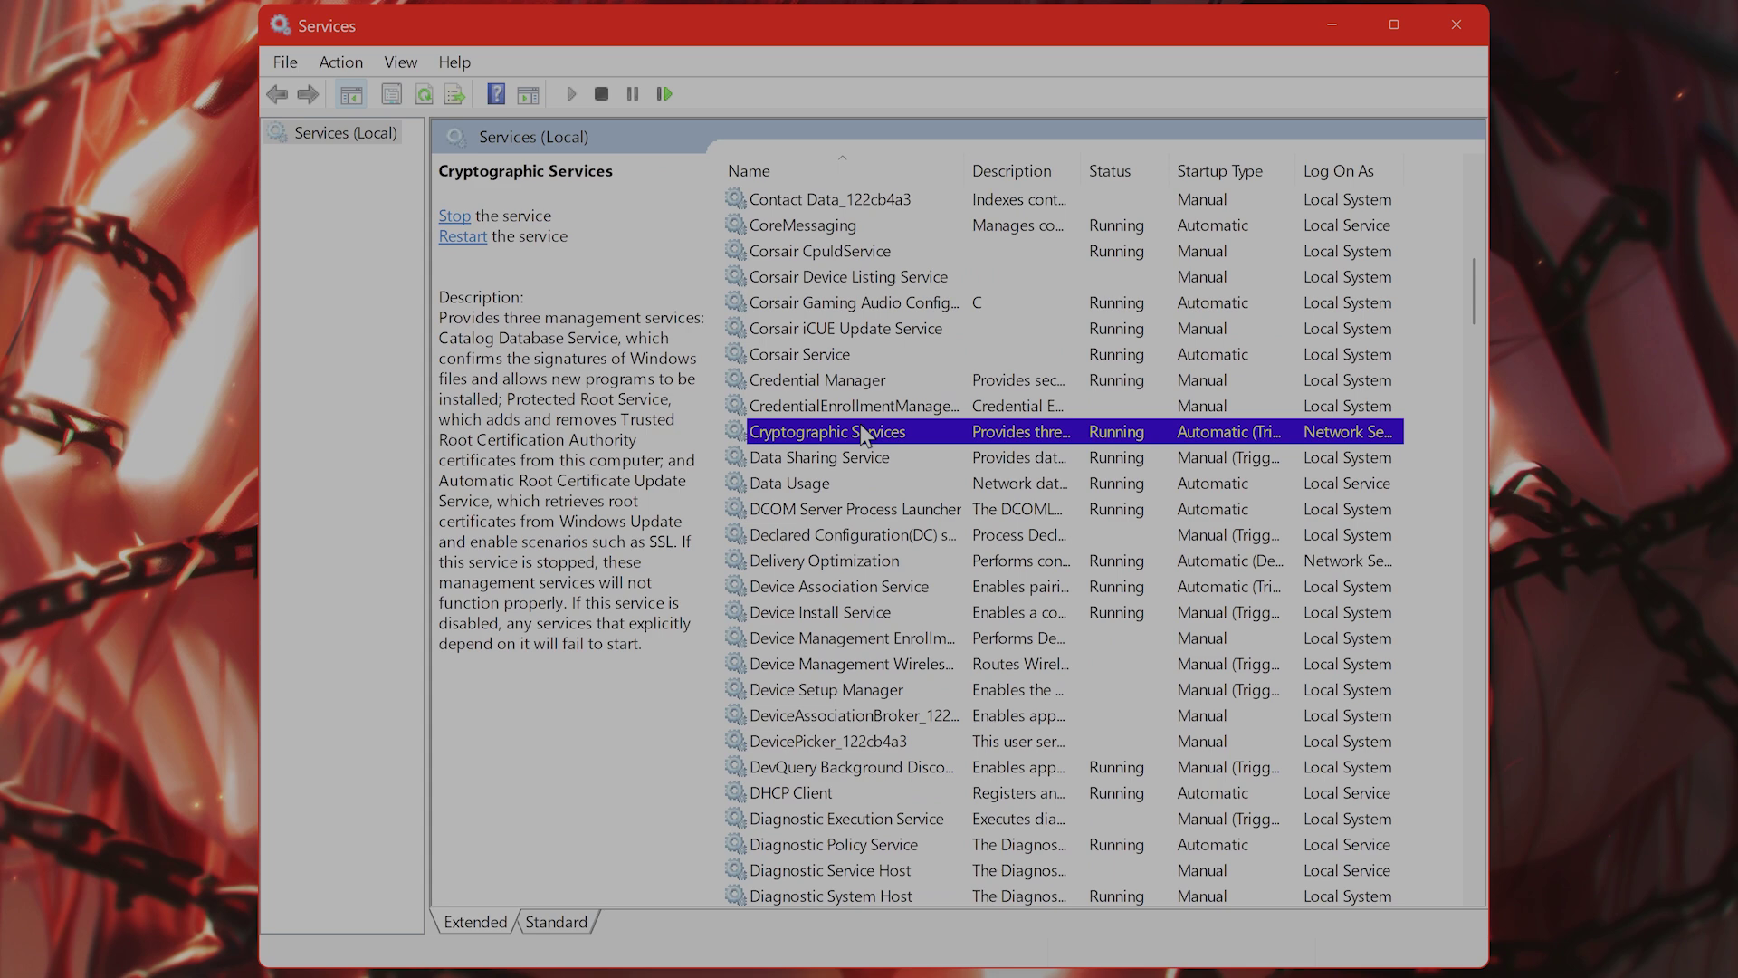
pyautogui.rightClick(862, 434)
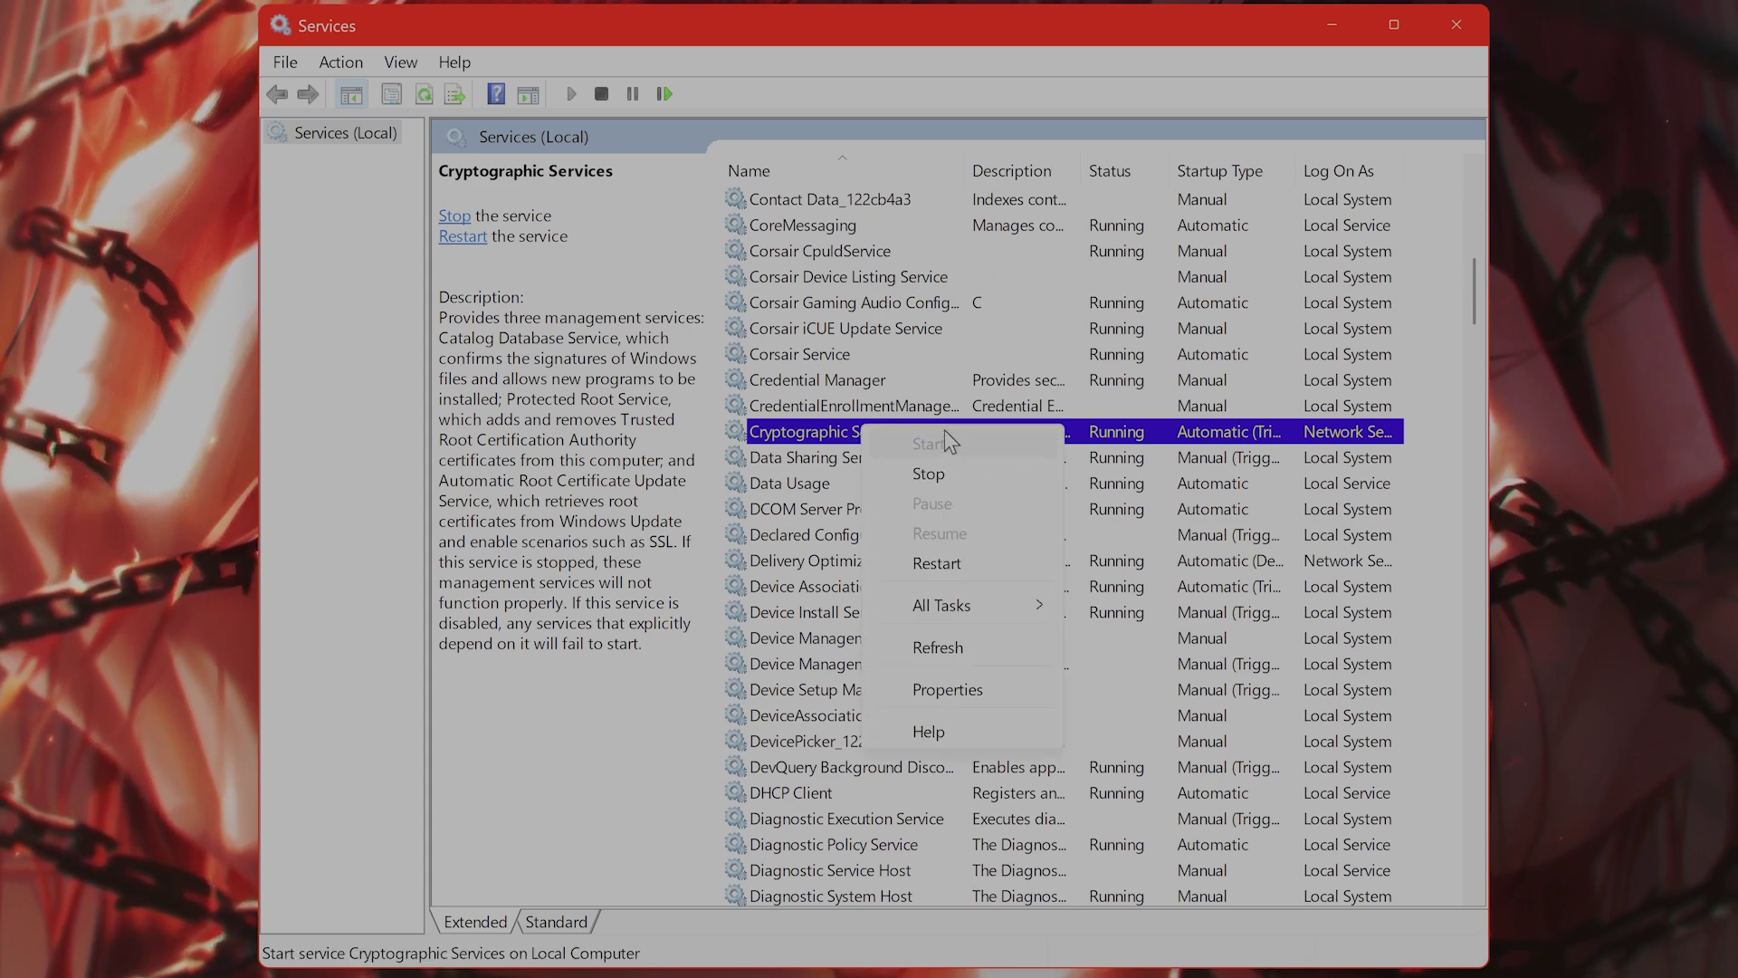
pyautogui.click(1200, 483)
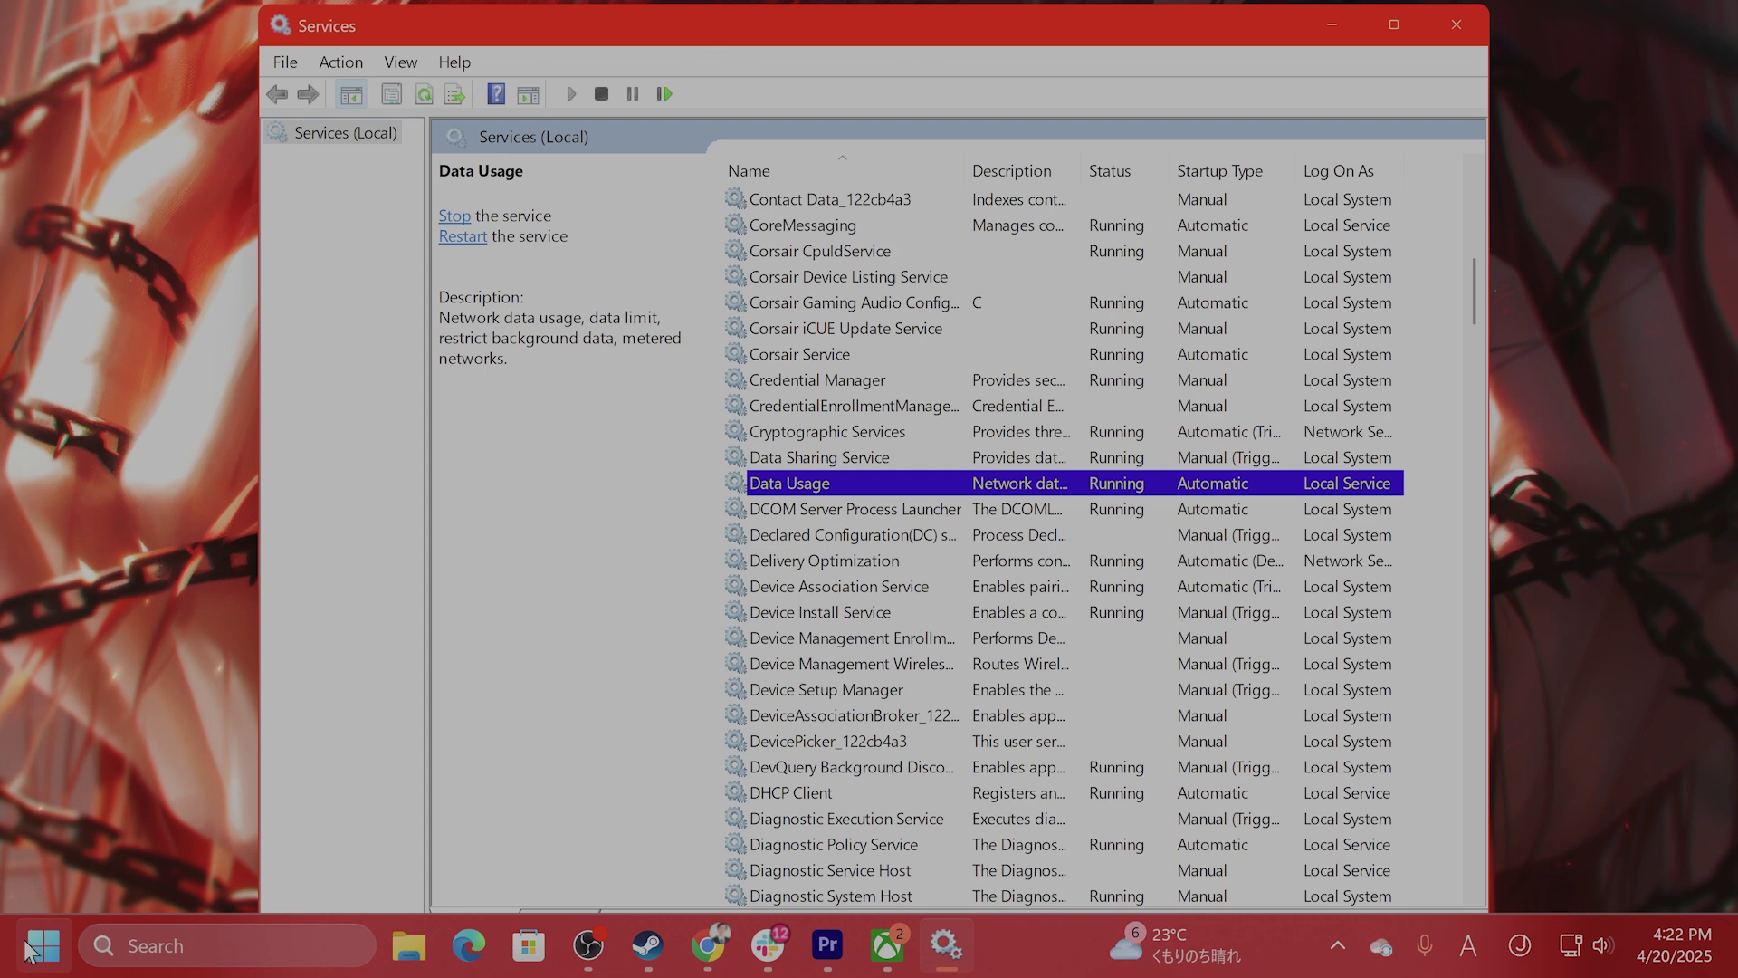
# Launch Settings from a 'settings' search and go to Windows Update, which reports up to date
pyautogui.click(148, 945)
pyautogui.write('settings')
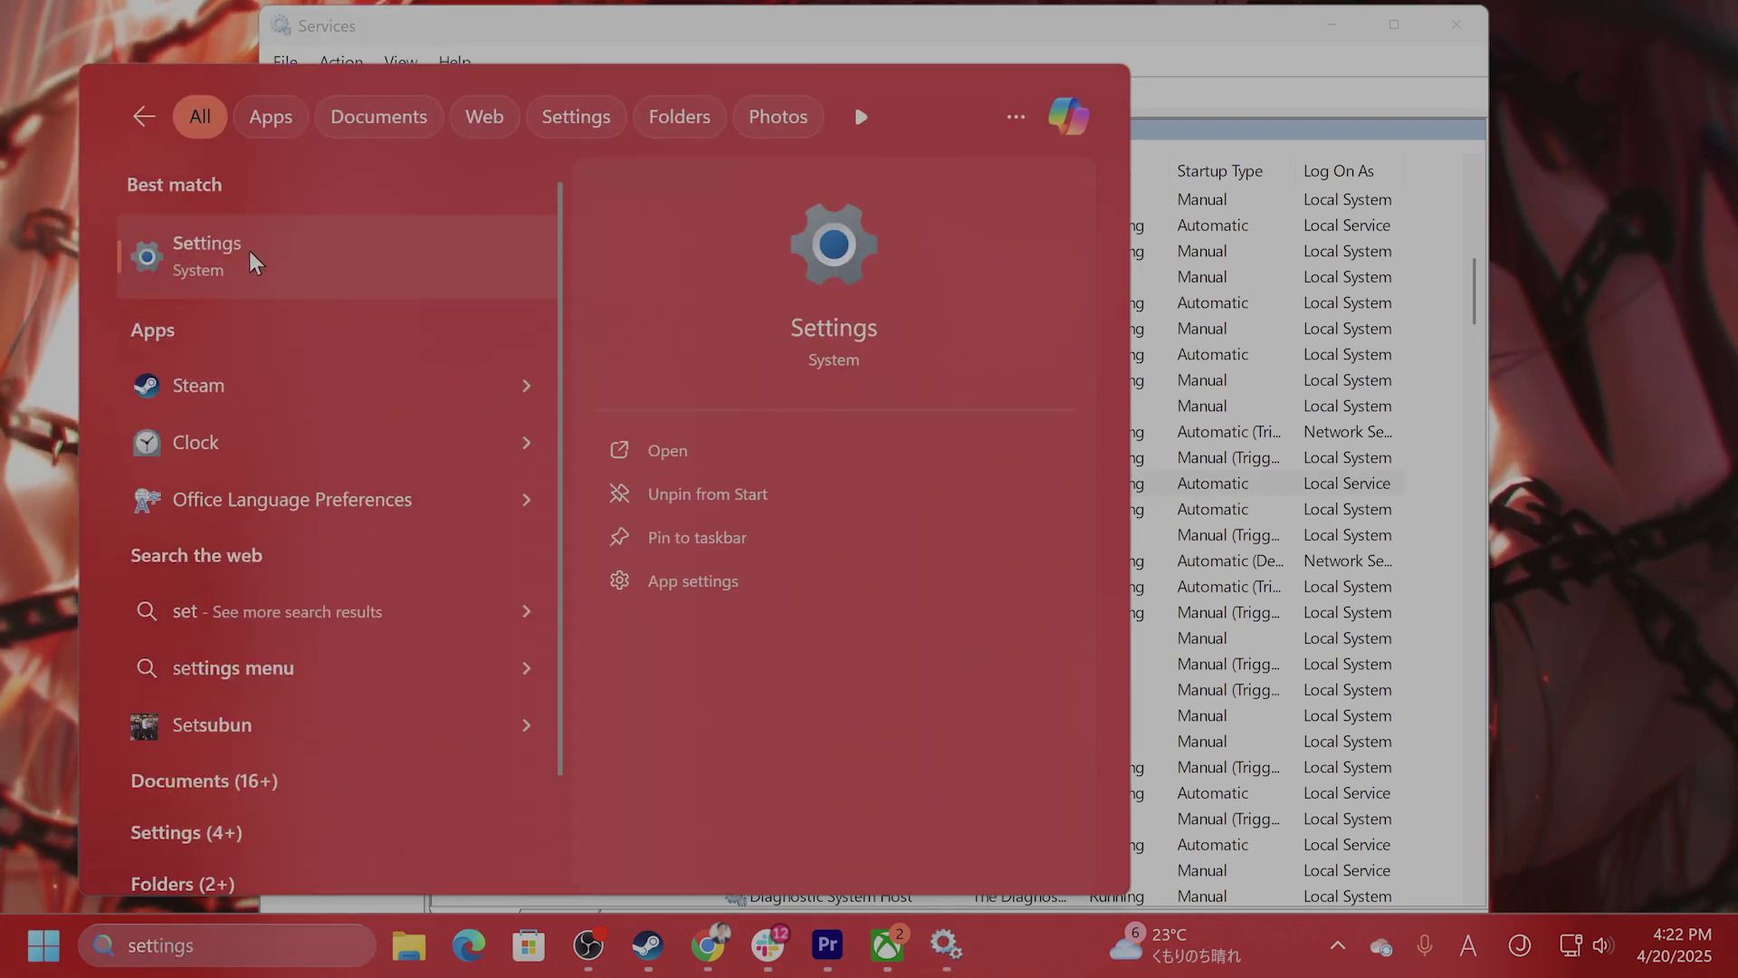
pyautogui.click(248, 252)
pyautogui.click(209, 889)
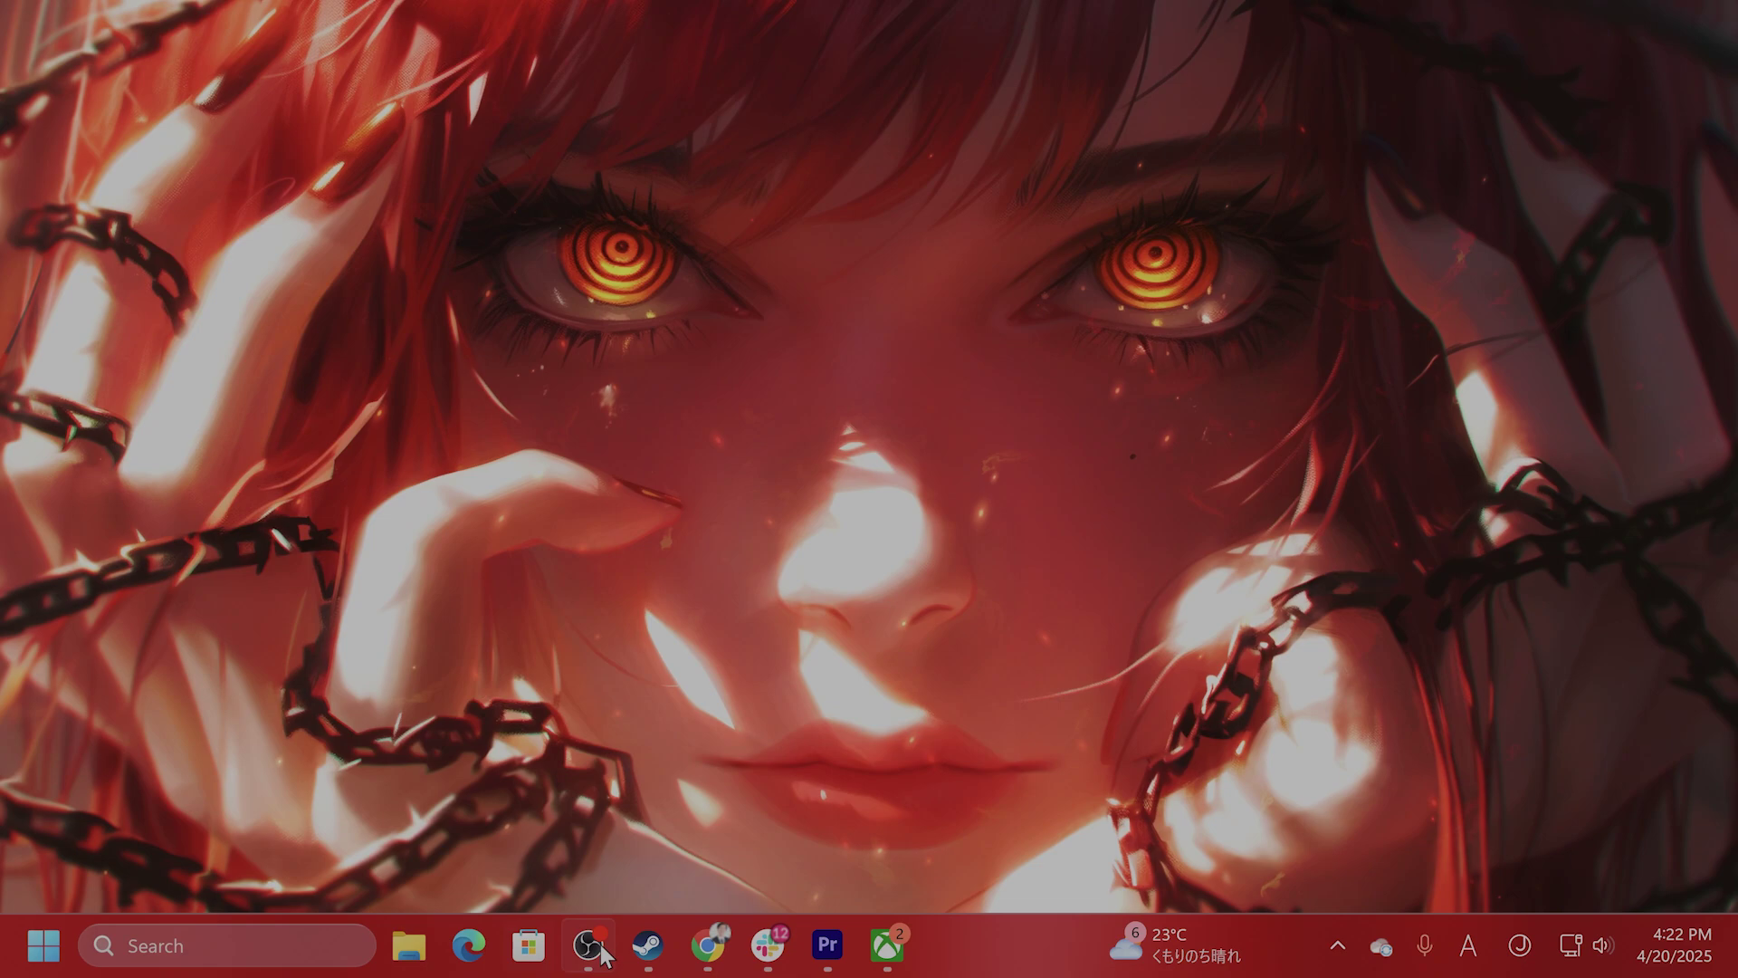
# Switch to the Chrome window and pull a new tab out into its own window
pyautogui.click(707, 945)
pyautogui.click(1638, 815)
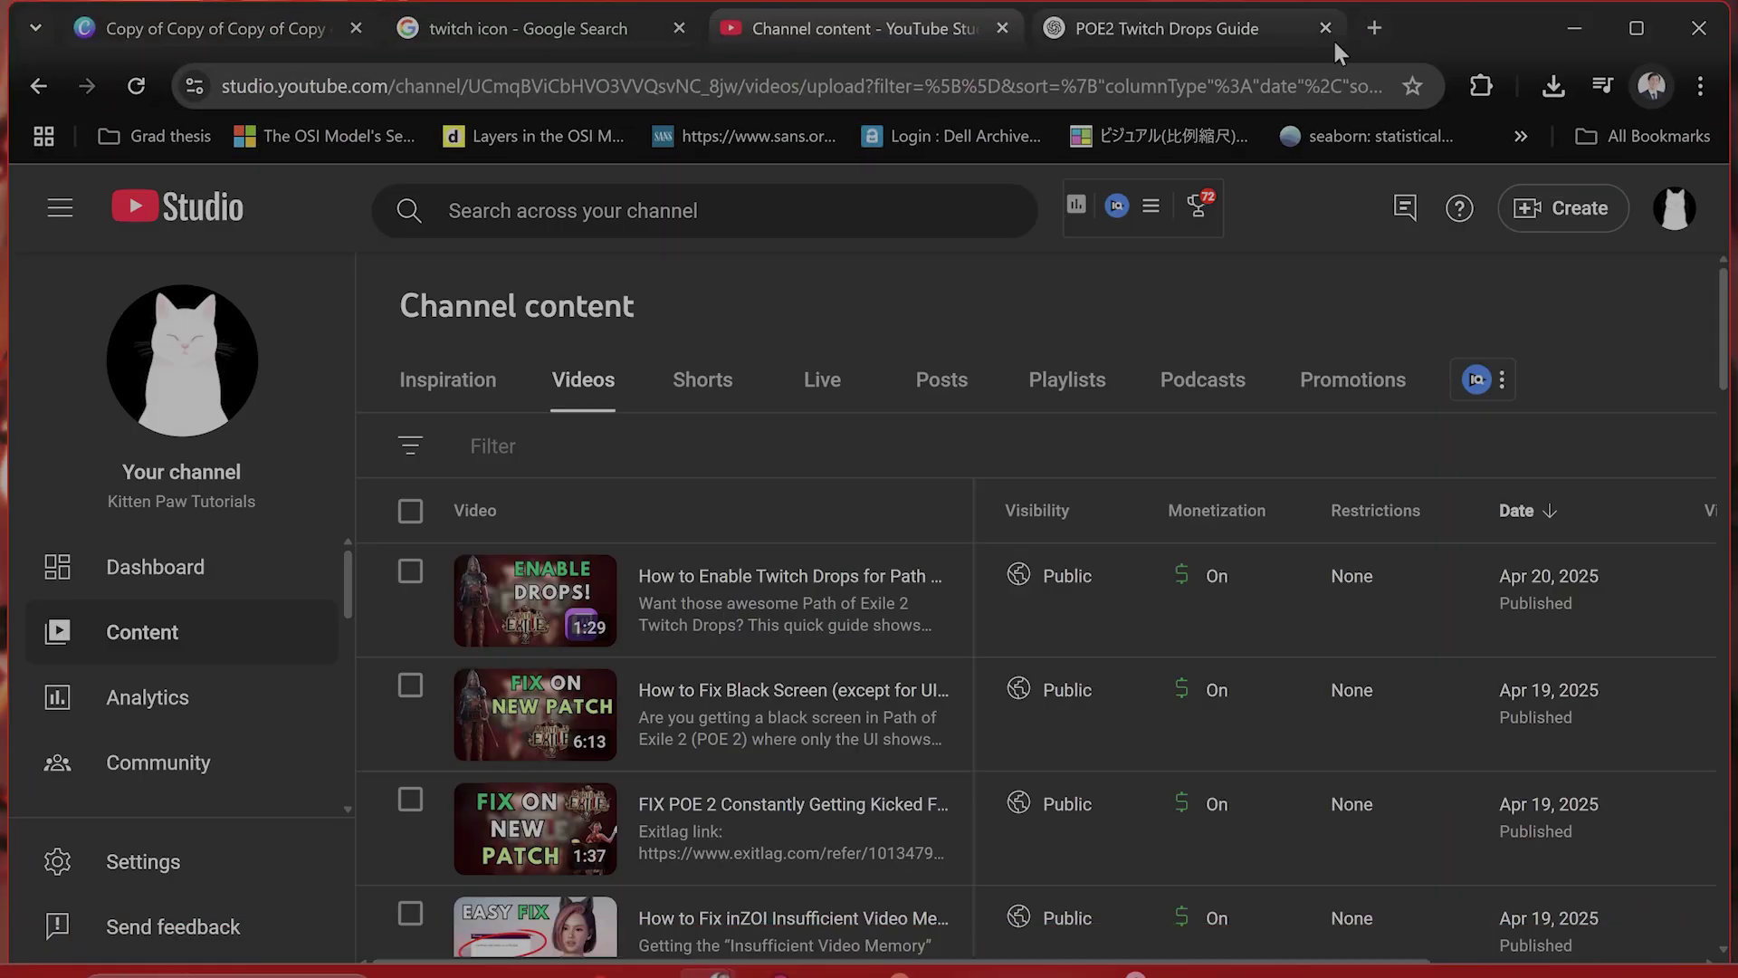
pyautogui.click(1374, 28)
pyautogui.moveTo(1272, 53); pyautogui.dragTo(181, 131)
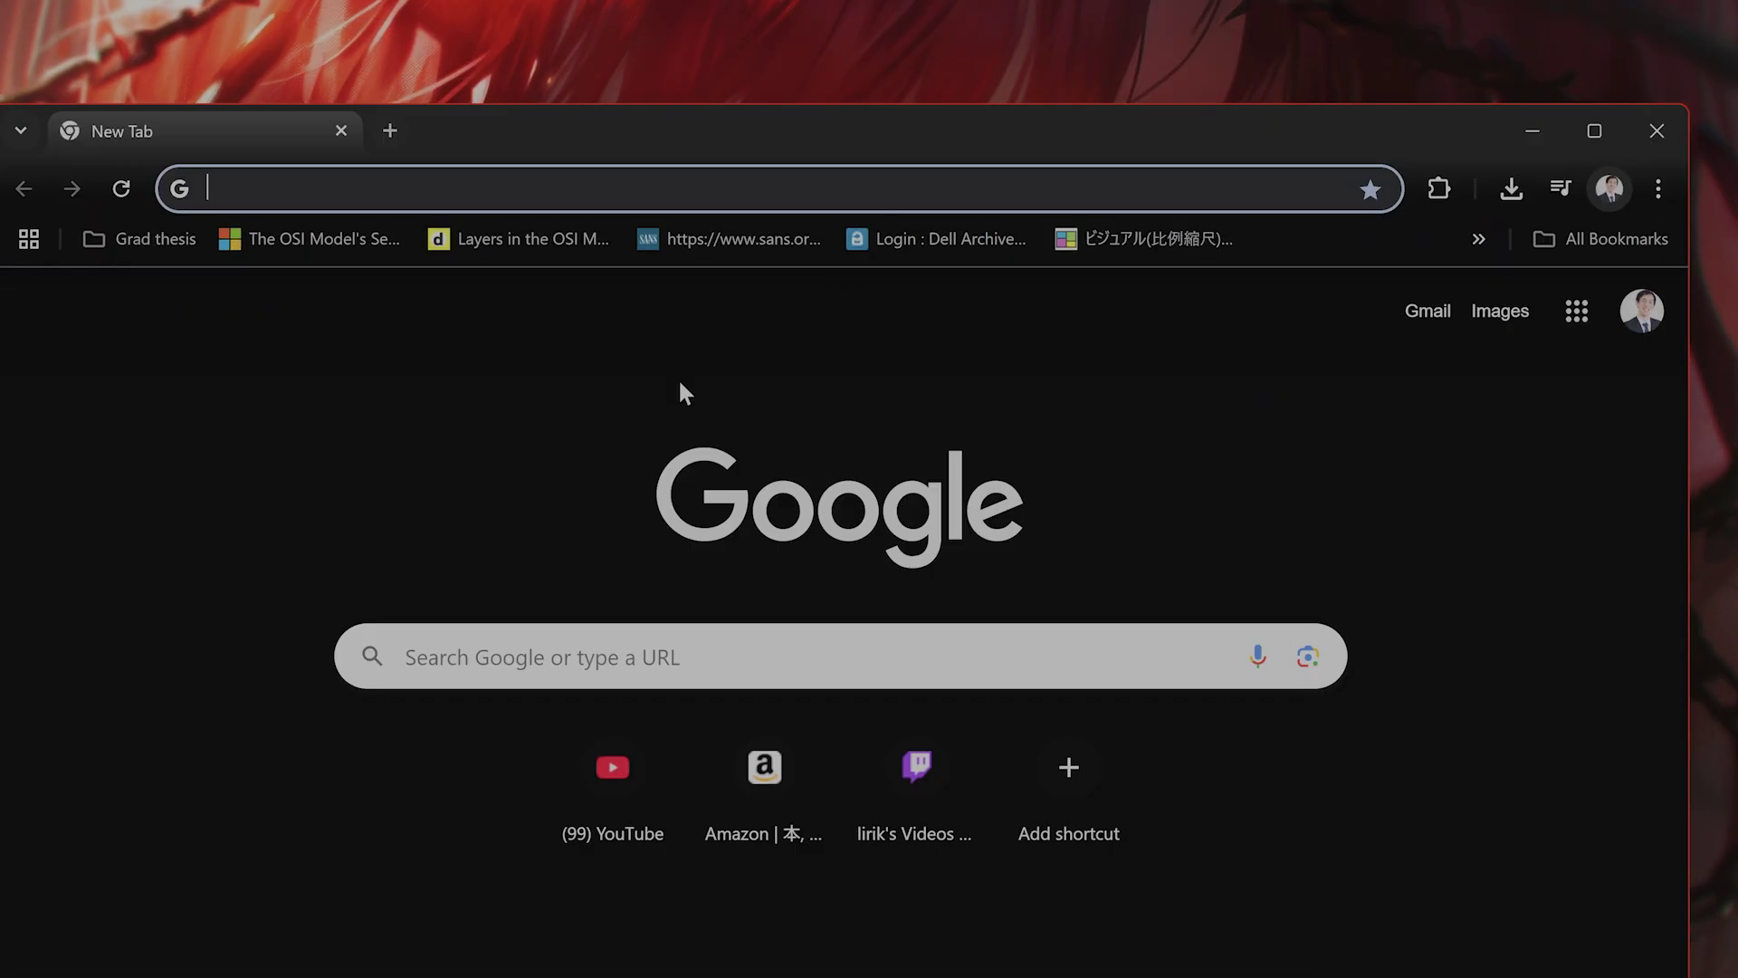
# Enter the catalog.update.microsoft.com address and open the Update Catalog's windows 11 results
pyautogui.click(632, 642)
pyautogui.write('catal')
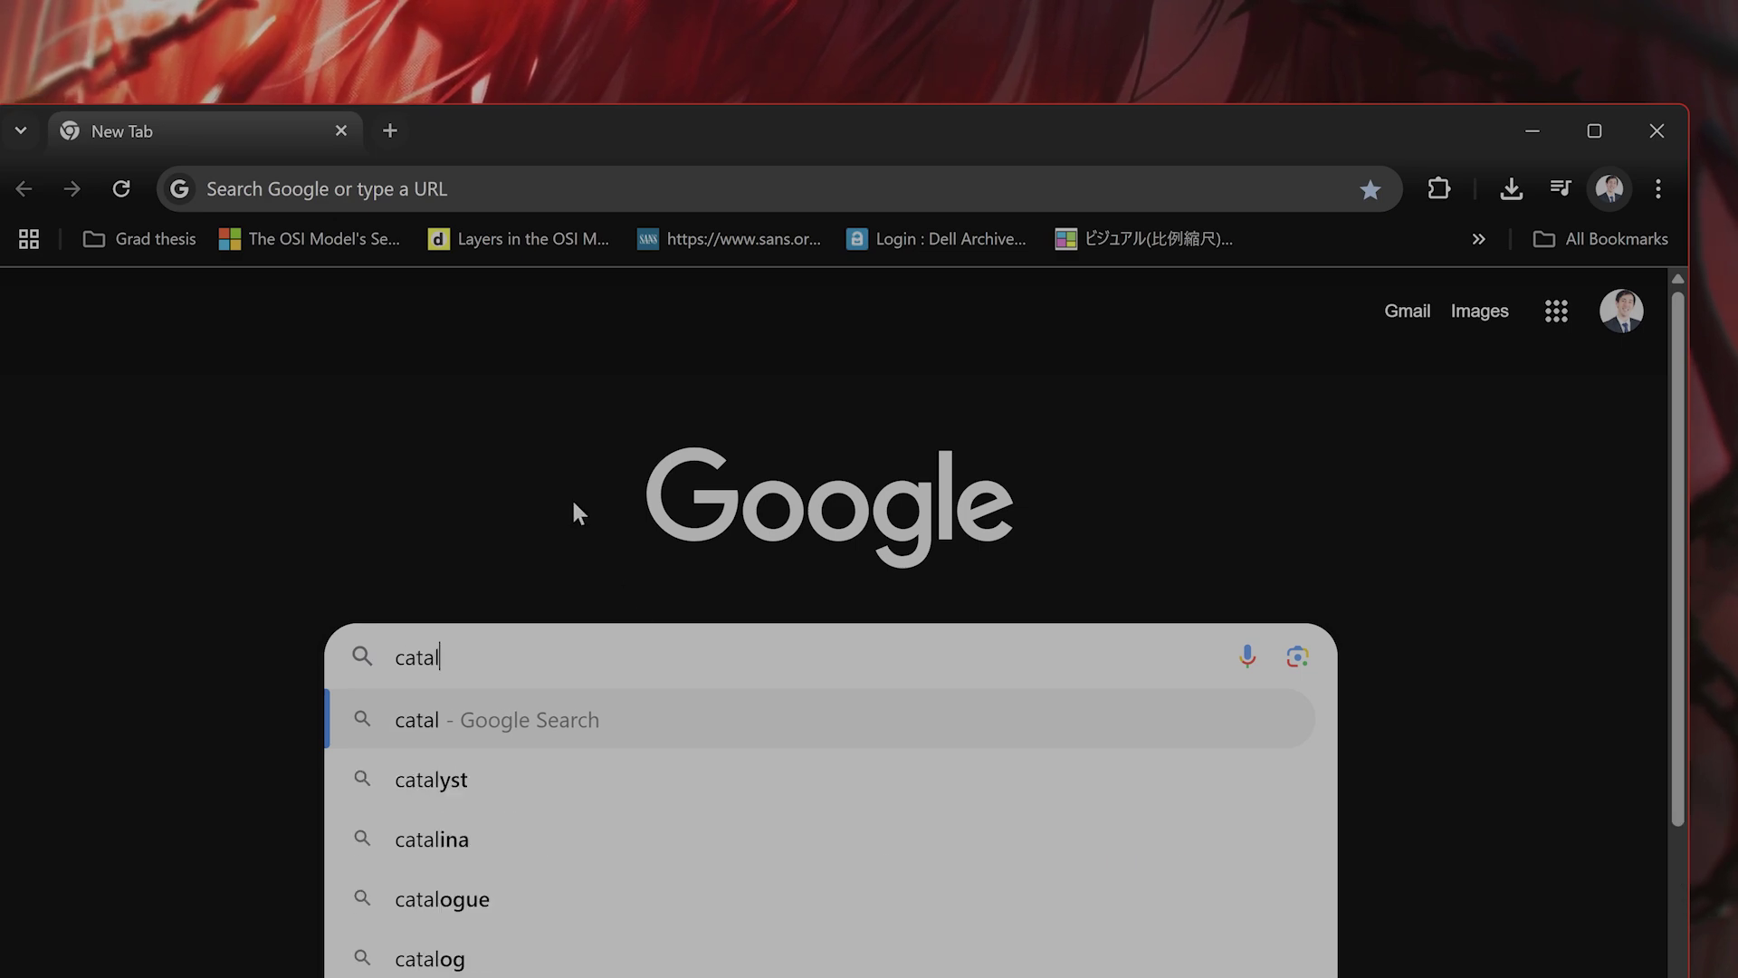
pyautogui.click(559, 188)
pyautogui.write('catalog.updatge.')
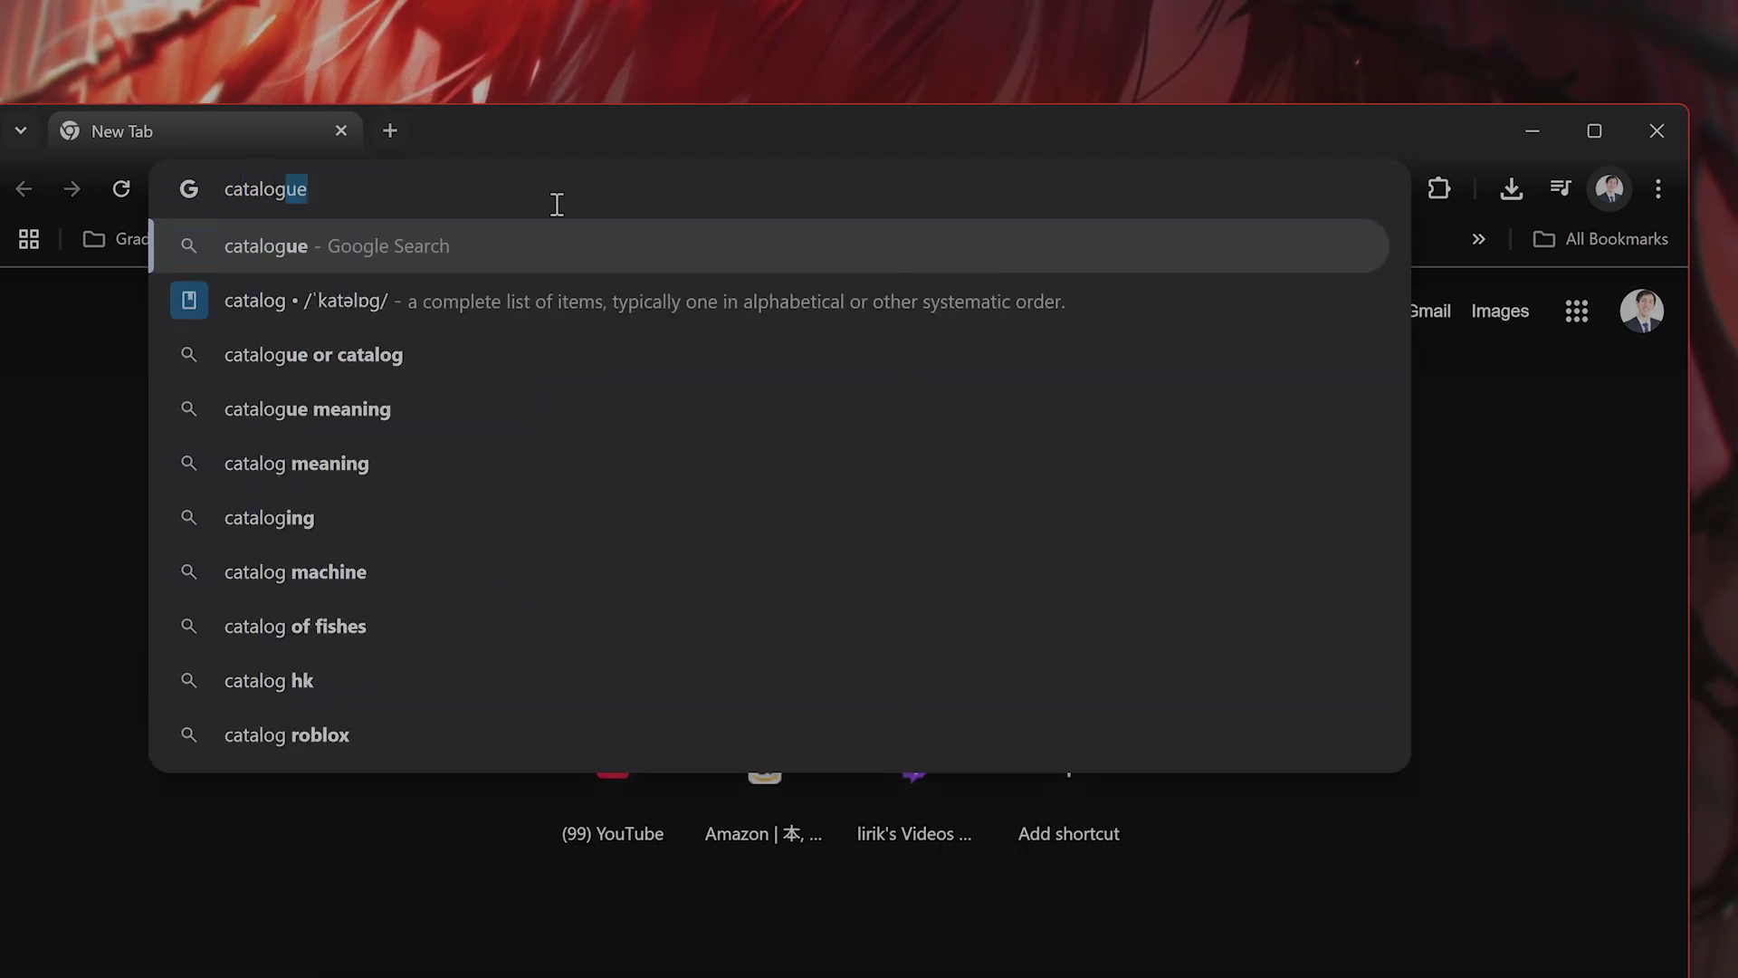
pyautogui.press('BackSpace')
pyautogui.press('BackSpace')
pyautogui.press('BackSpace')
pyautogui.write('e')
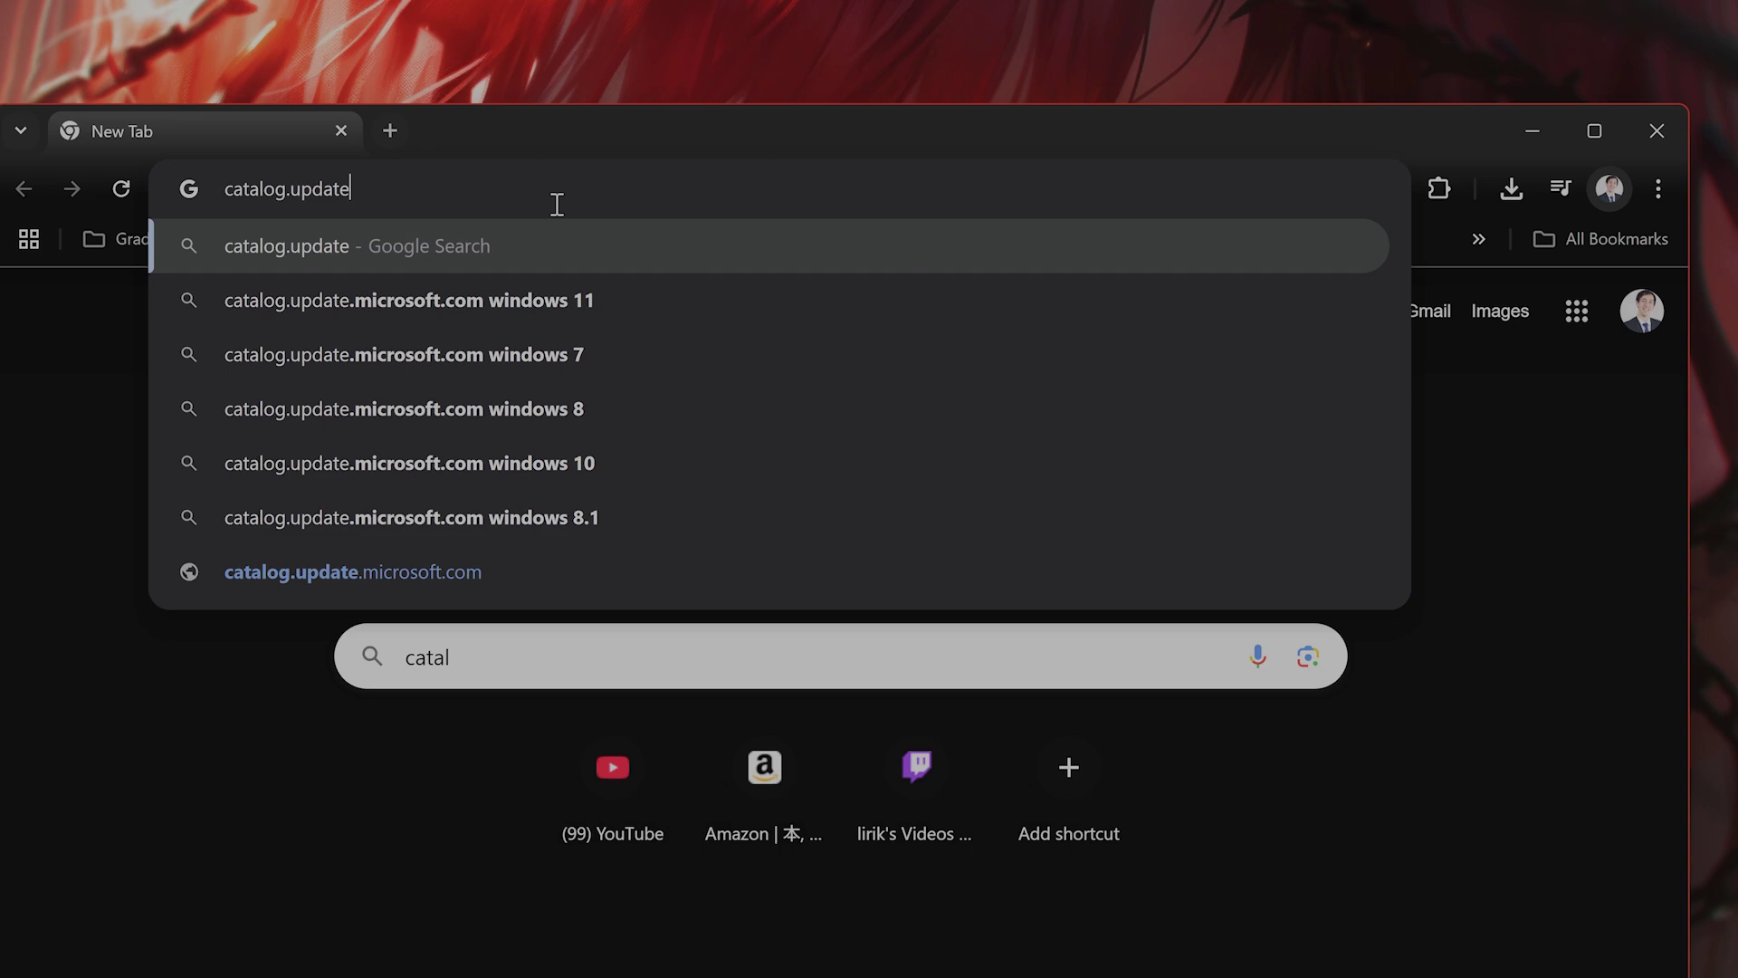
pyautogui.write('.ma')
pyautogui.press('BackSpace')
pyautogui.press('BackSpace')
pyautogui.write('mi')
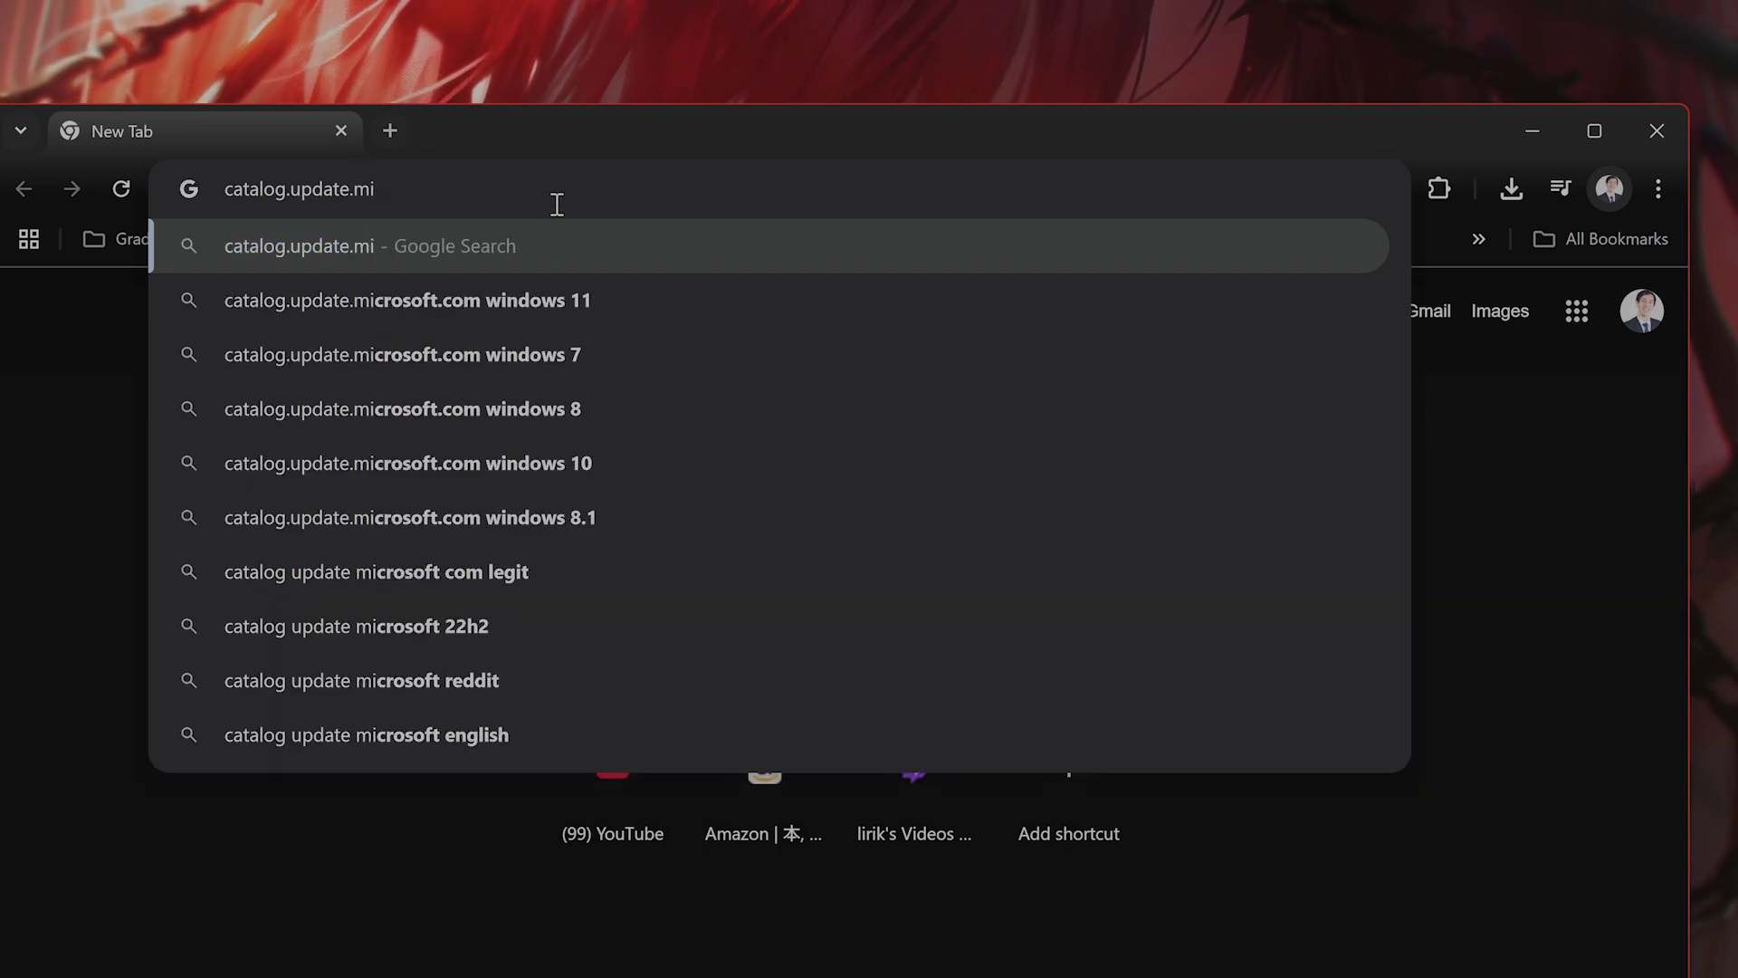
pyautogui.click(508, 300)
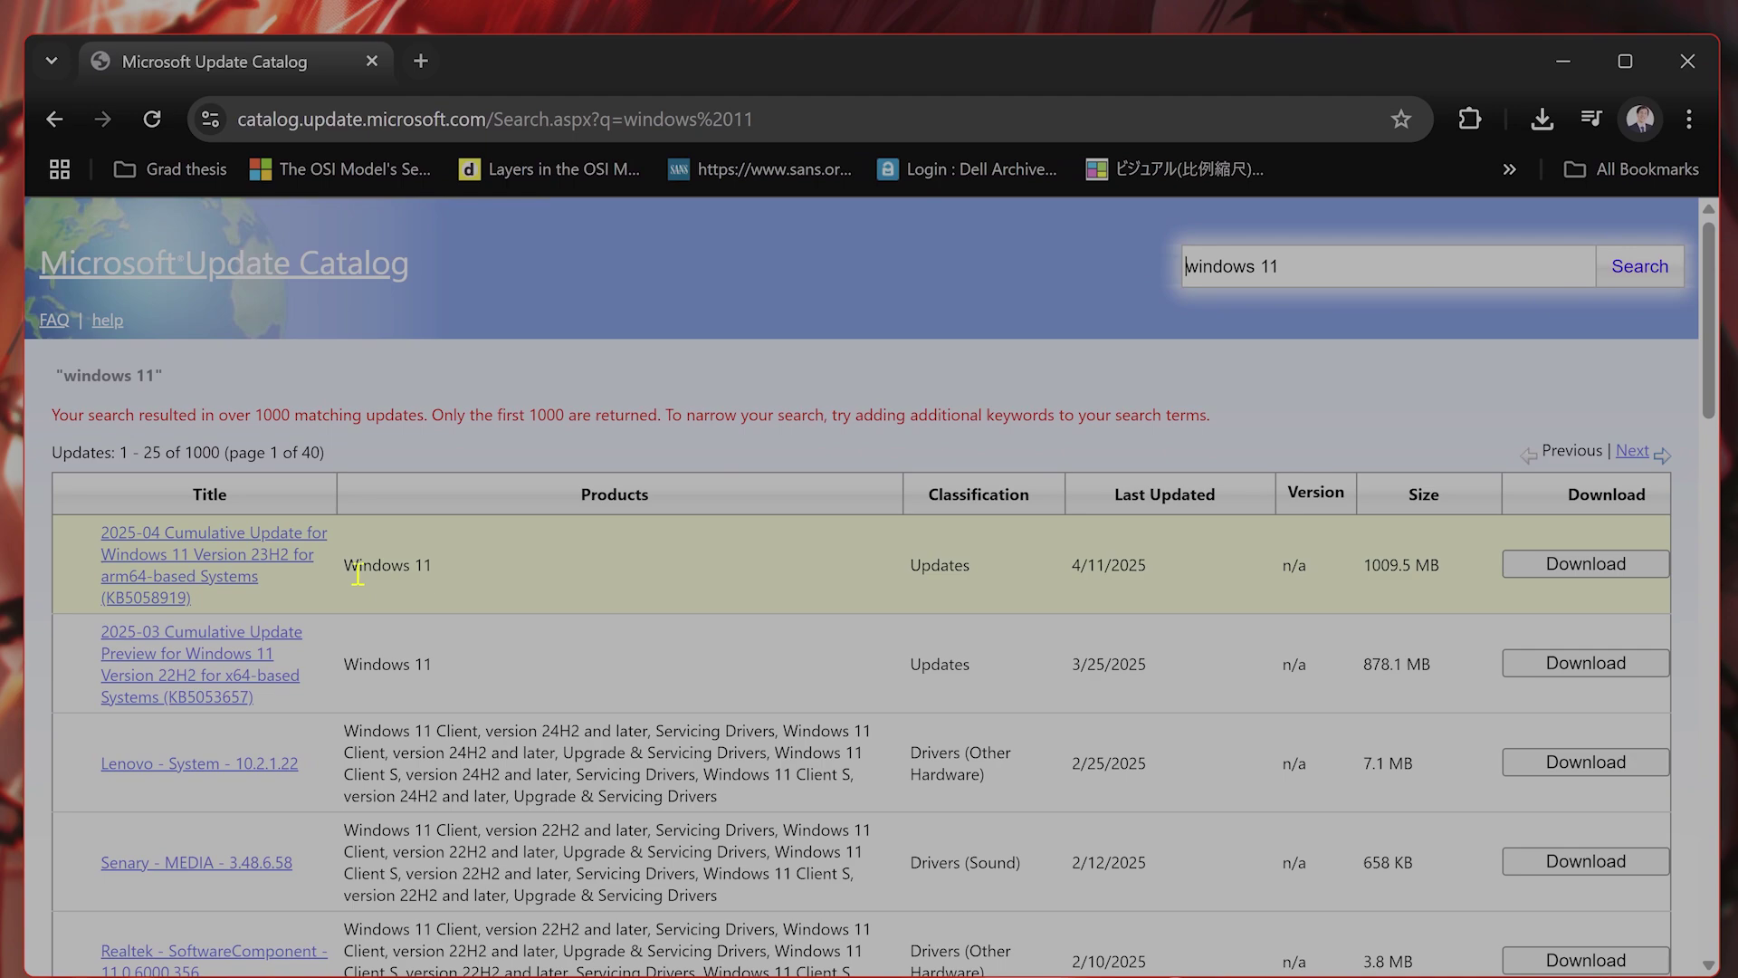
# Find the KB505 updates (KB5058919, KB5053657) on the page, then minimize Chrome
pyautogui.scroll(-15, 255, 589)
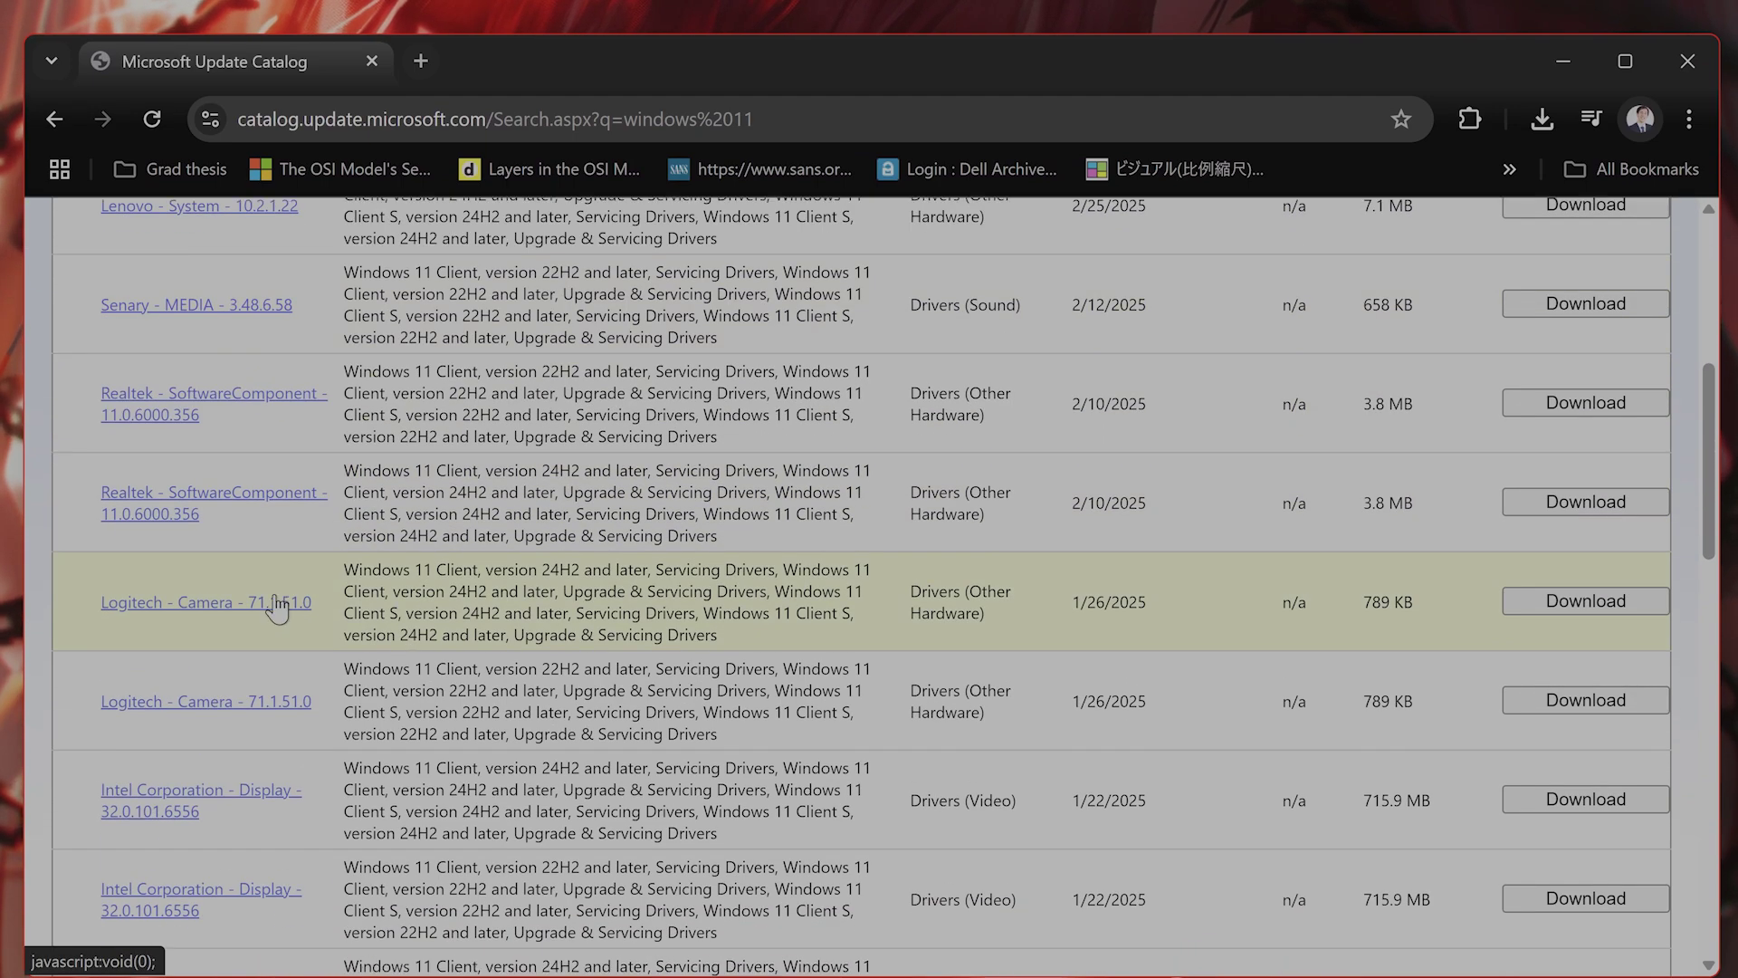
pyautogui.scroll(15, 291, 594)
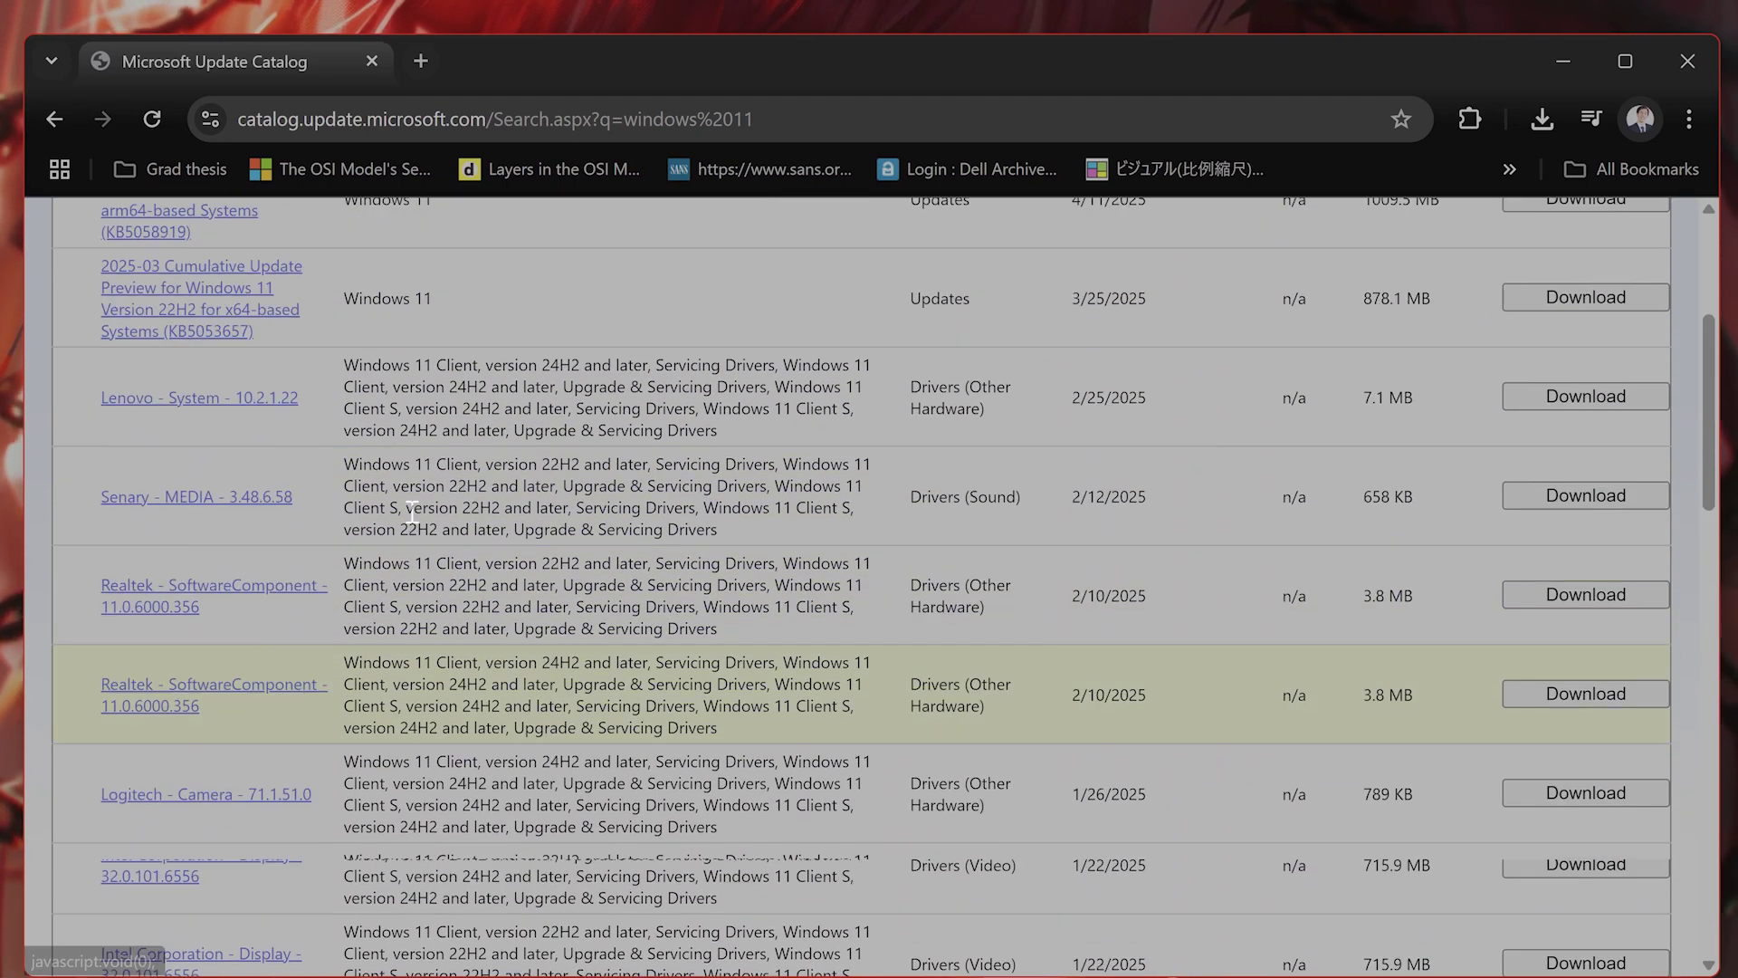
pyautogui.hotkey('ctrl', 'f')
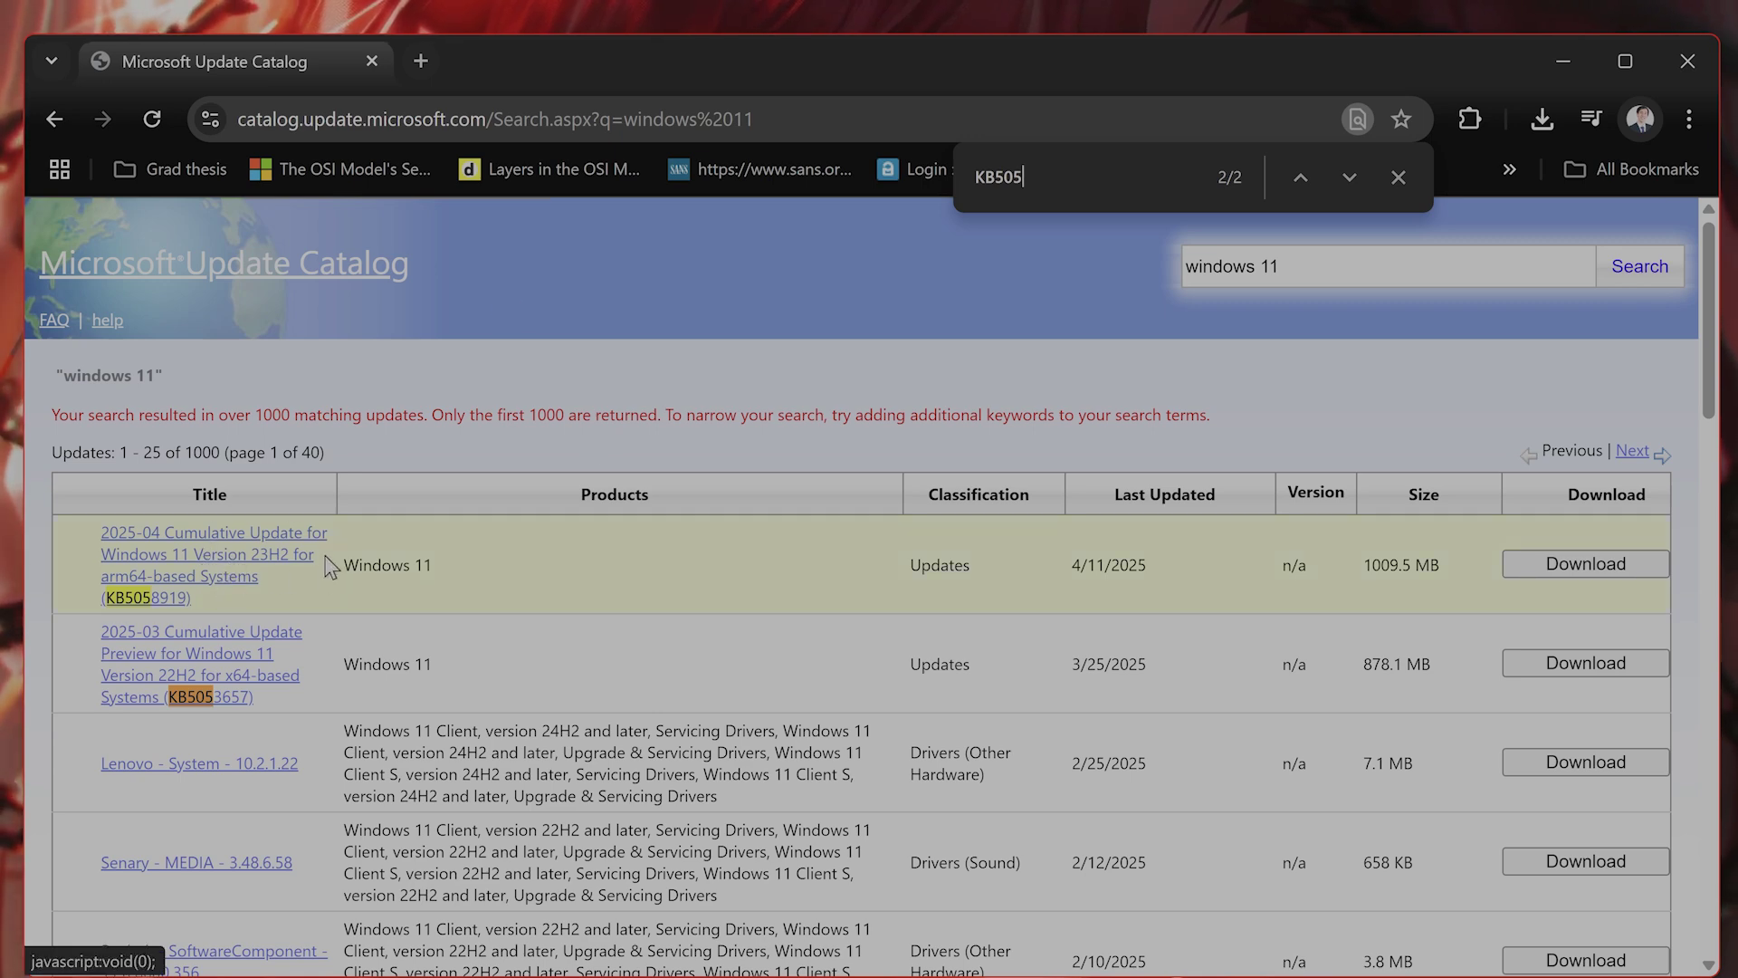
pyautogui.click(1551, 59)
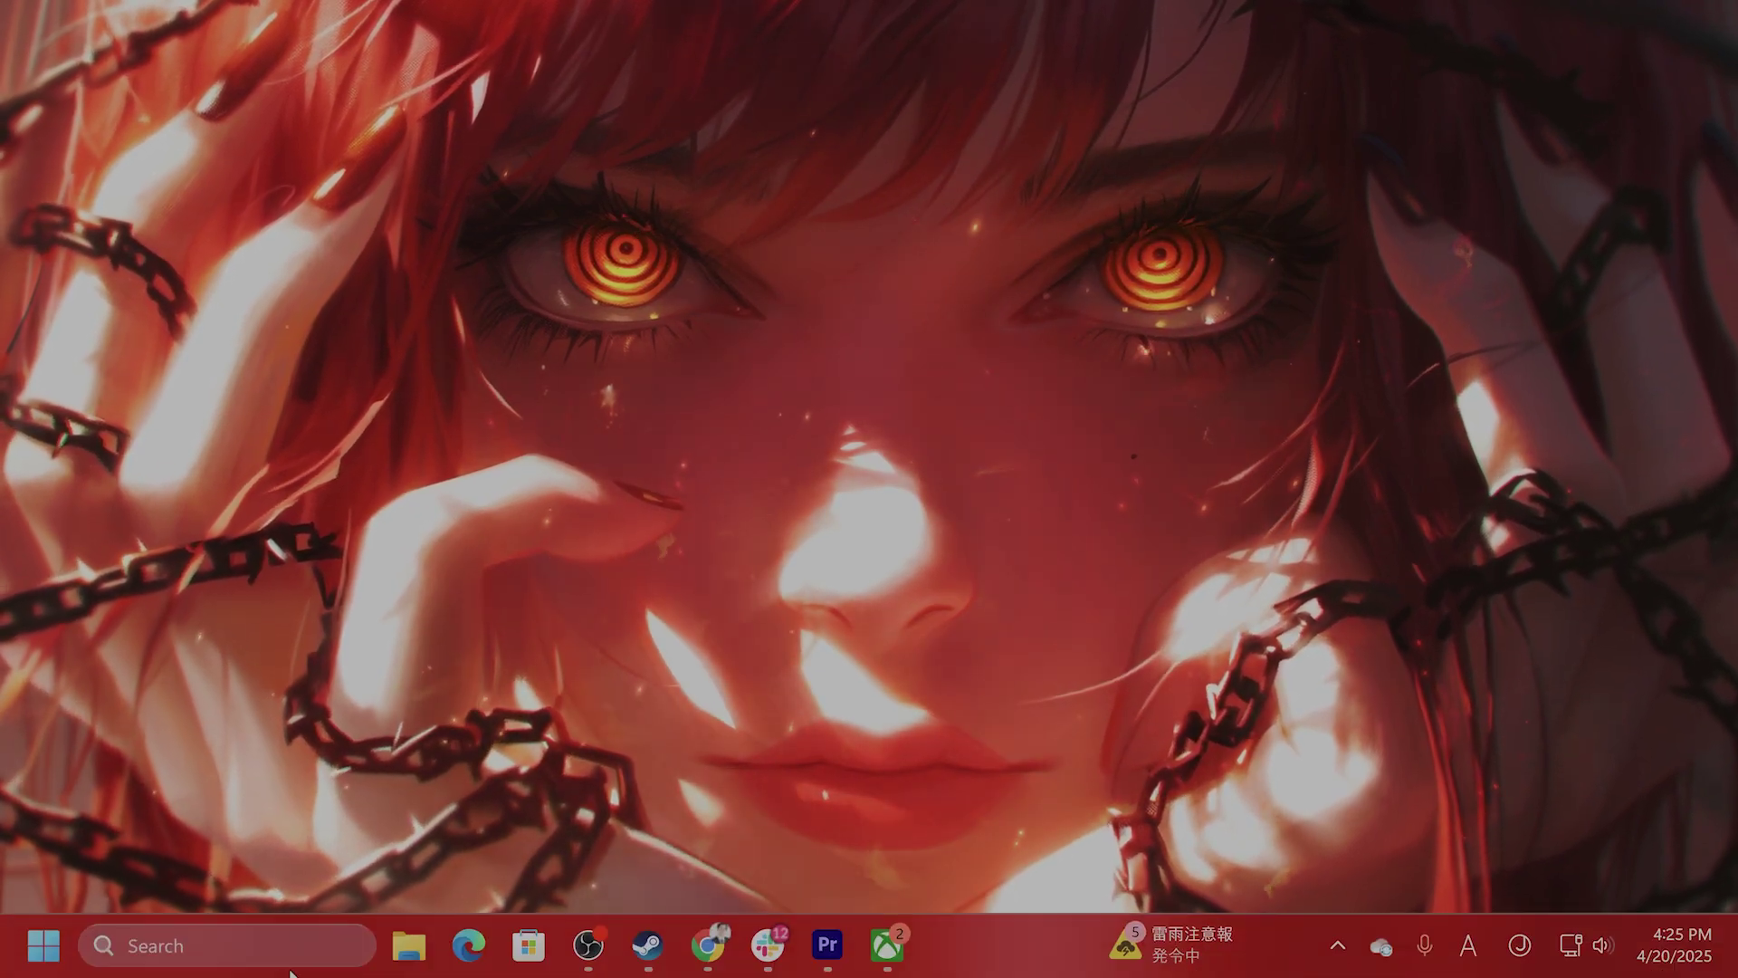
# Launch Command Prompt as administrator and run sfc /scannow
pyautogui.click(260, 952)
pyautogui.write('cmd')
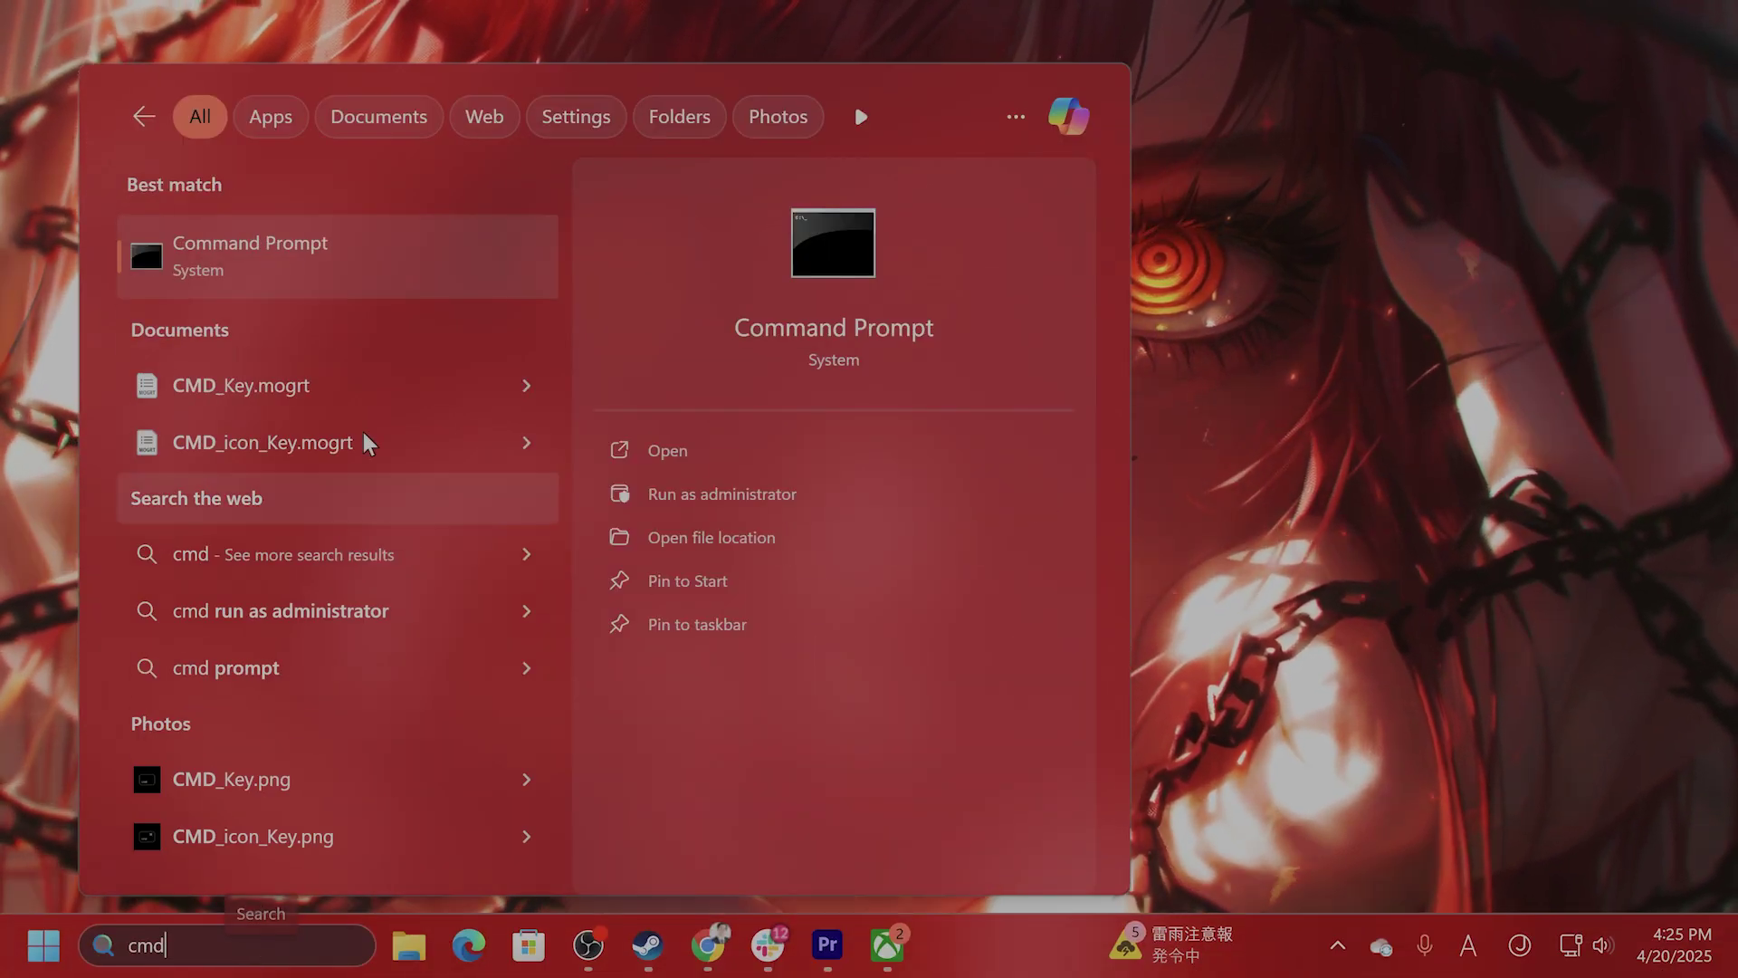
pyautogui.rightClick(326, 244)
pyautogui.click(353, 270)
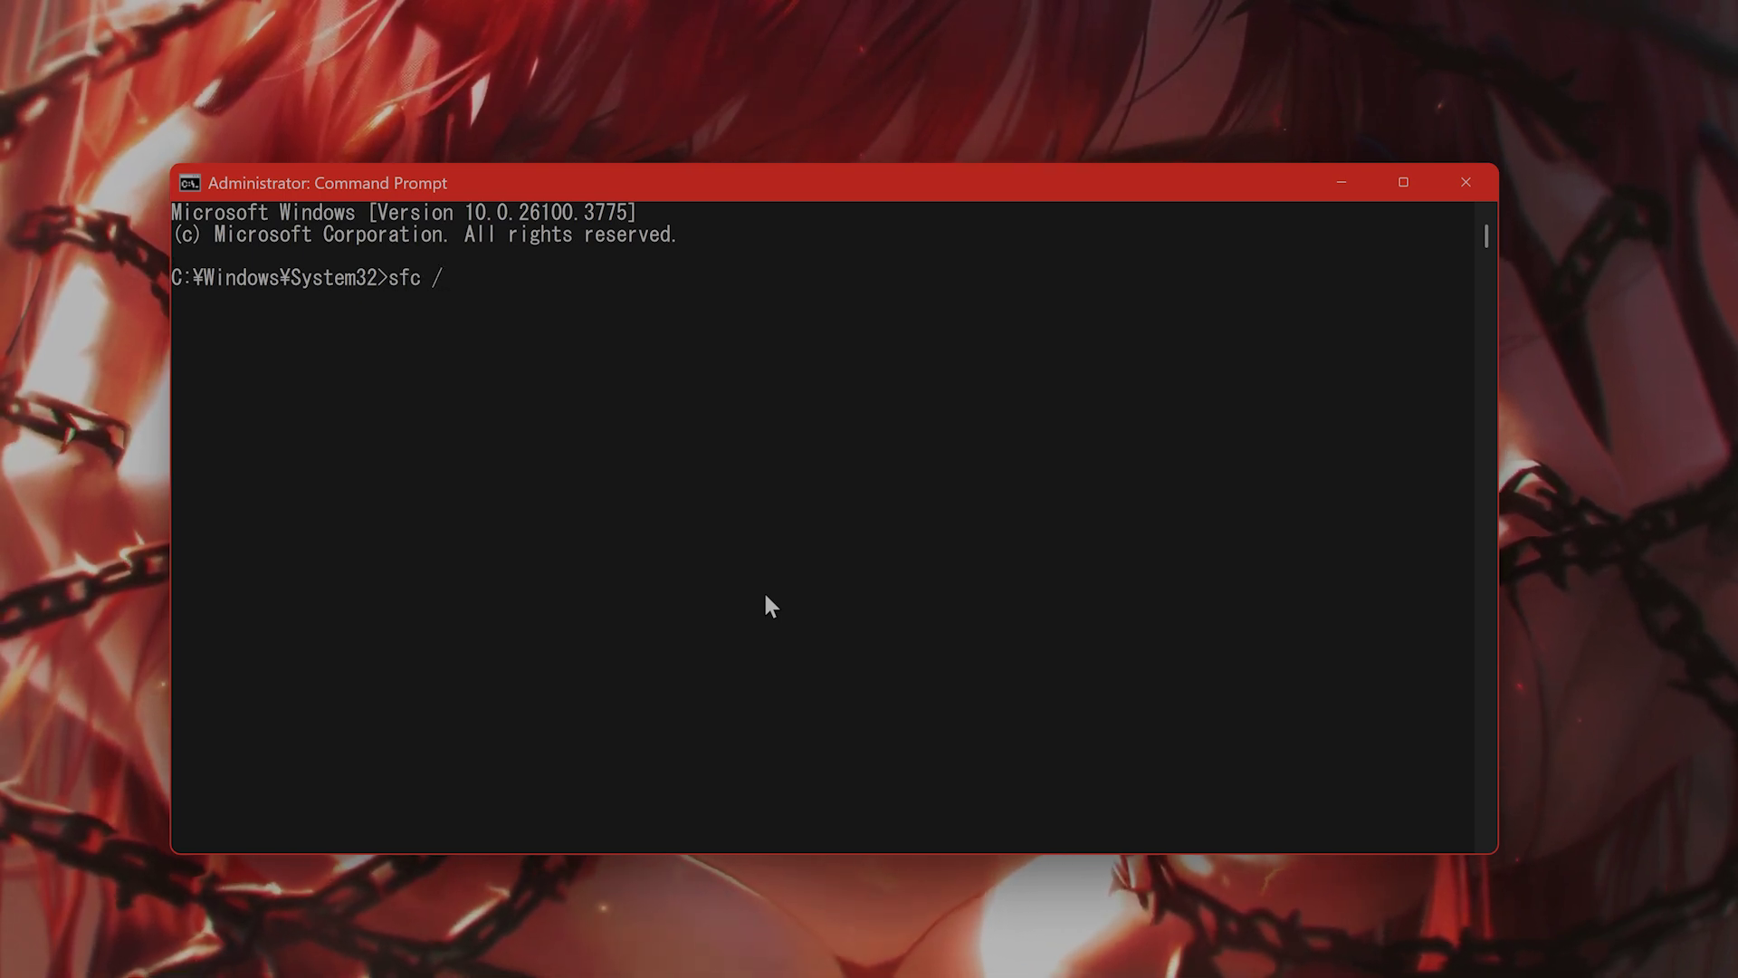
pyautogui.write('ow')
pyautogui.press('Return')
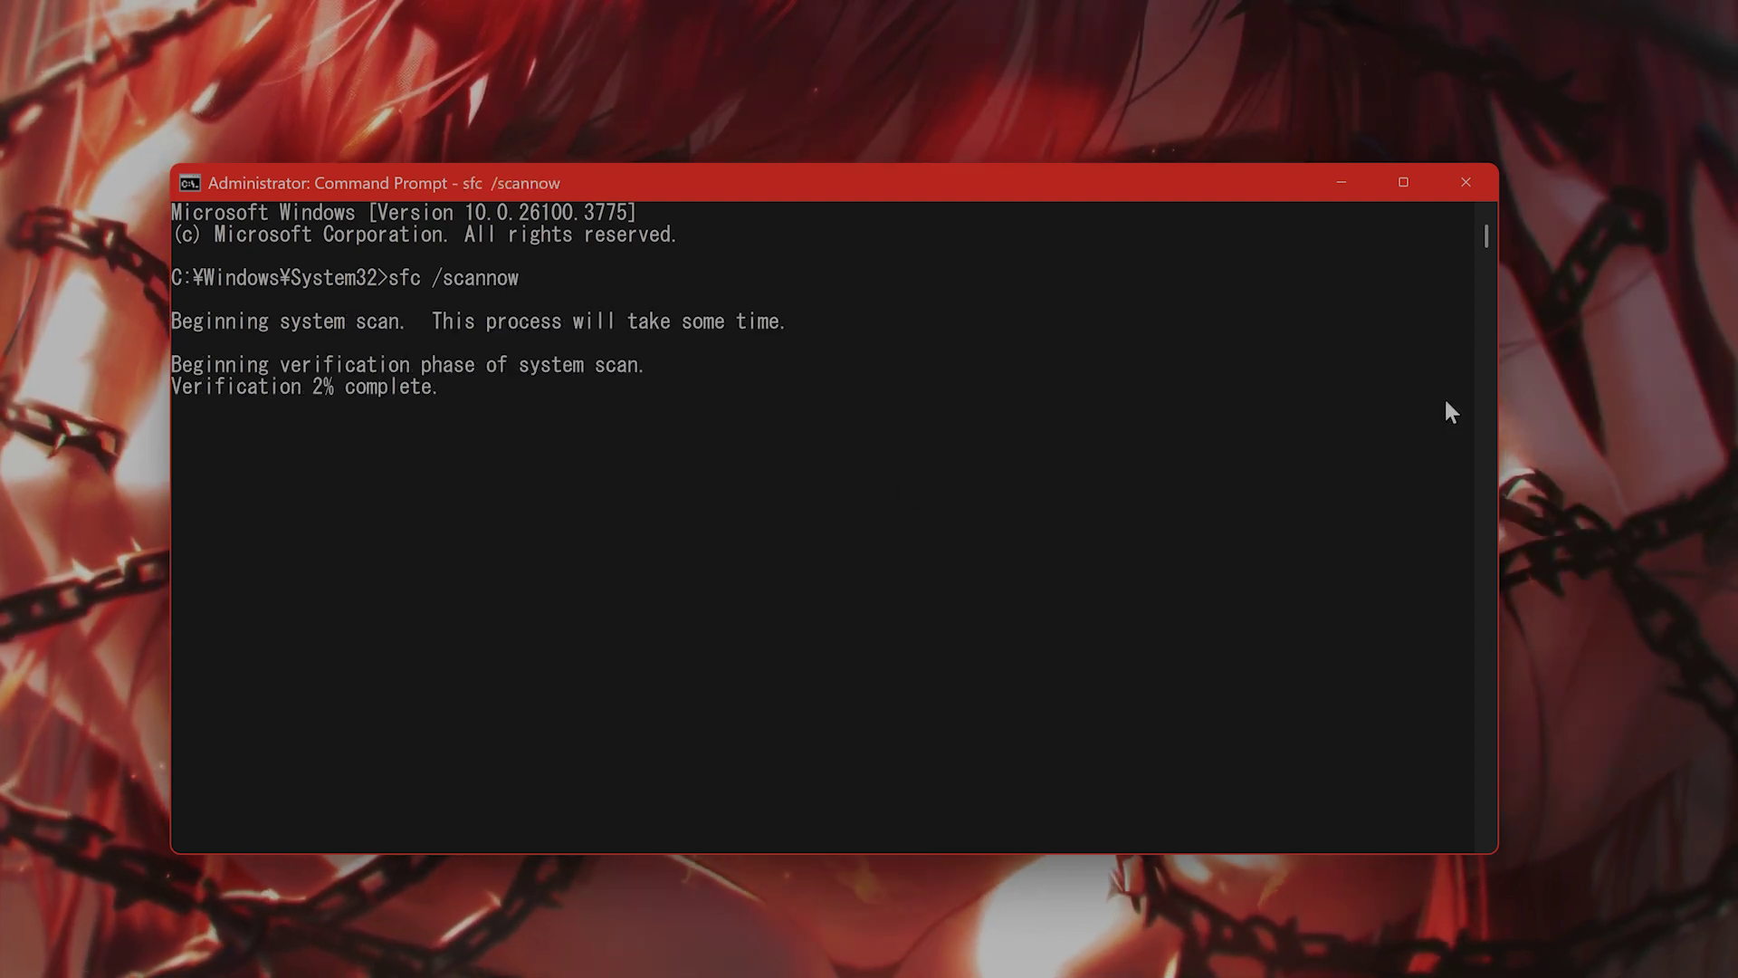
# Reopen an administrator Command Prompt, run DISM /online /cleanup-image /restorehealth, then close it
pyautogui.click(1467, 188)
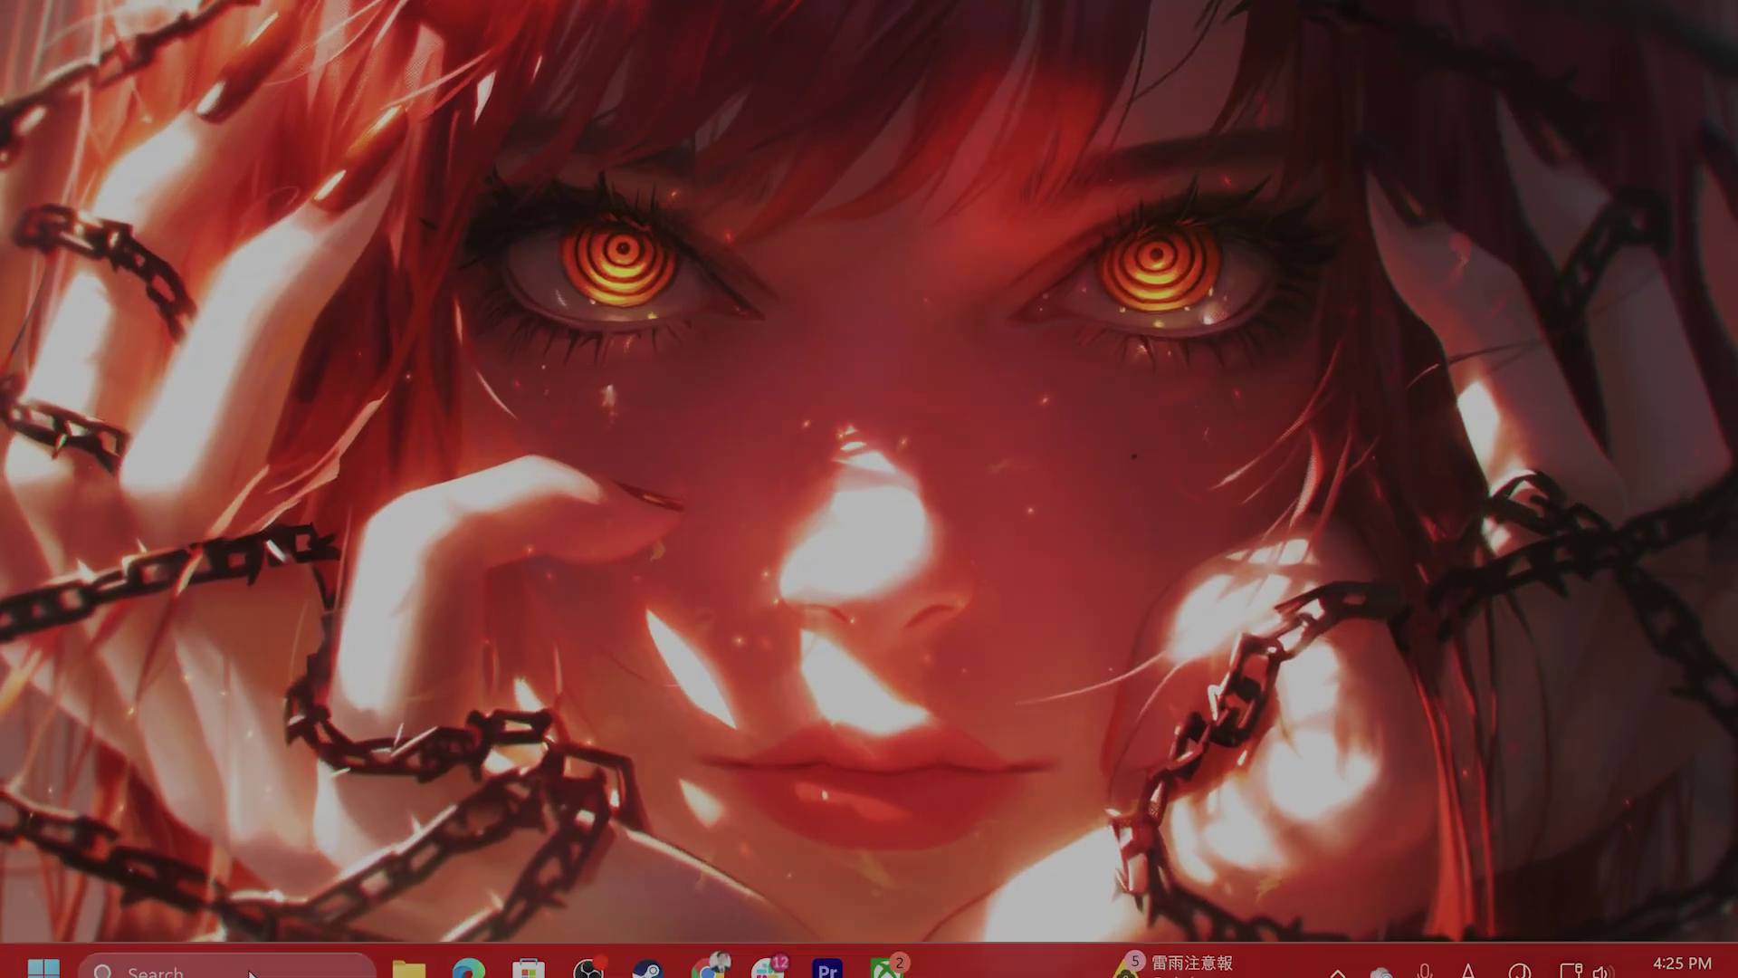
pyautogui.click(221, 945)
pyautogui.write('cmd')
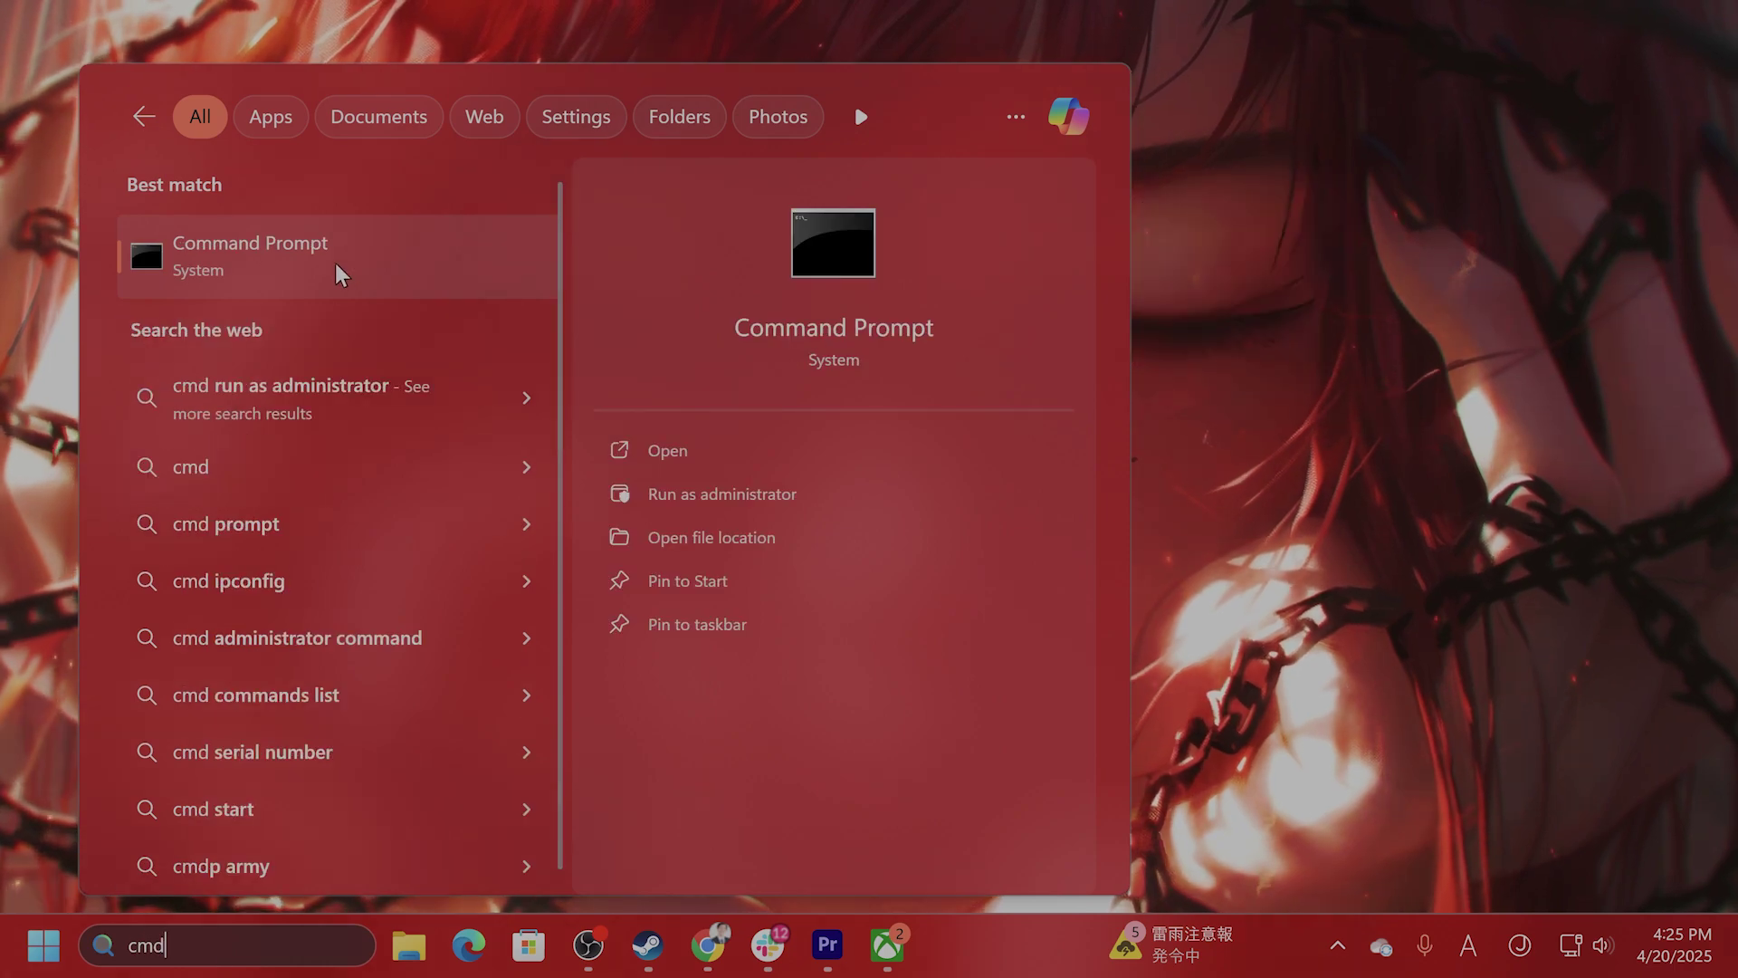
pyautogui.rightClick(337, 271)
pyautogui.click(426, 290)
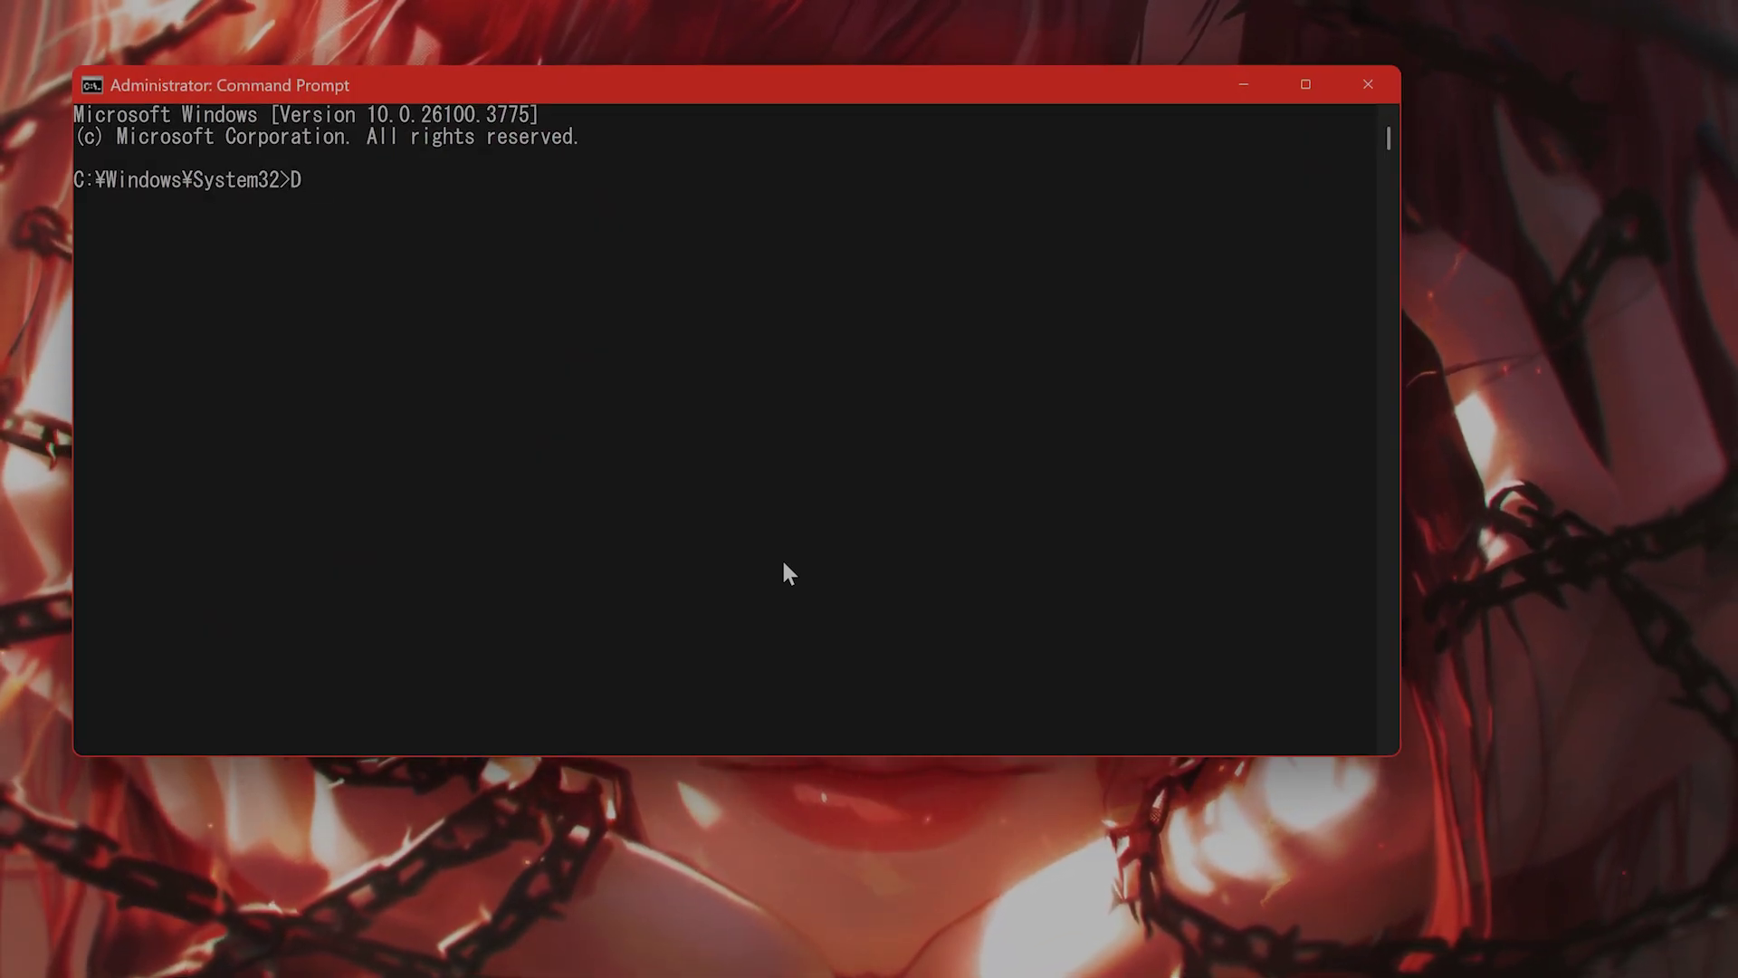
pyautogui.write('DISM /on')
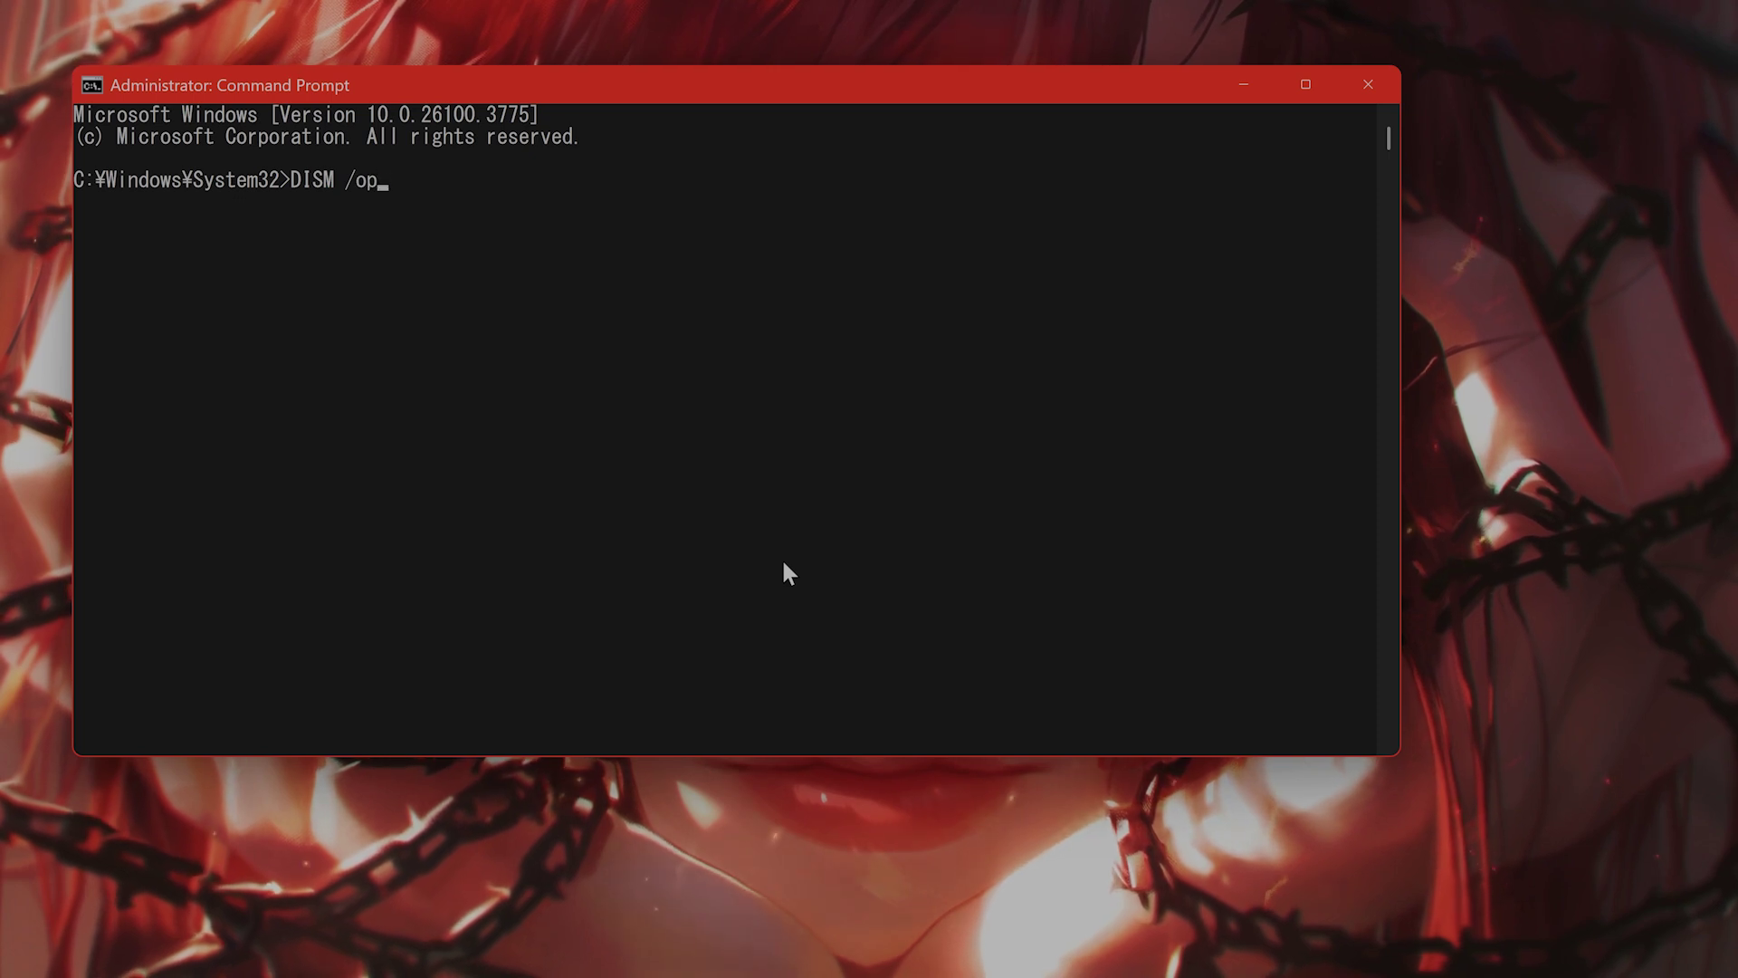
pyautogui.write('line /c')
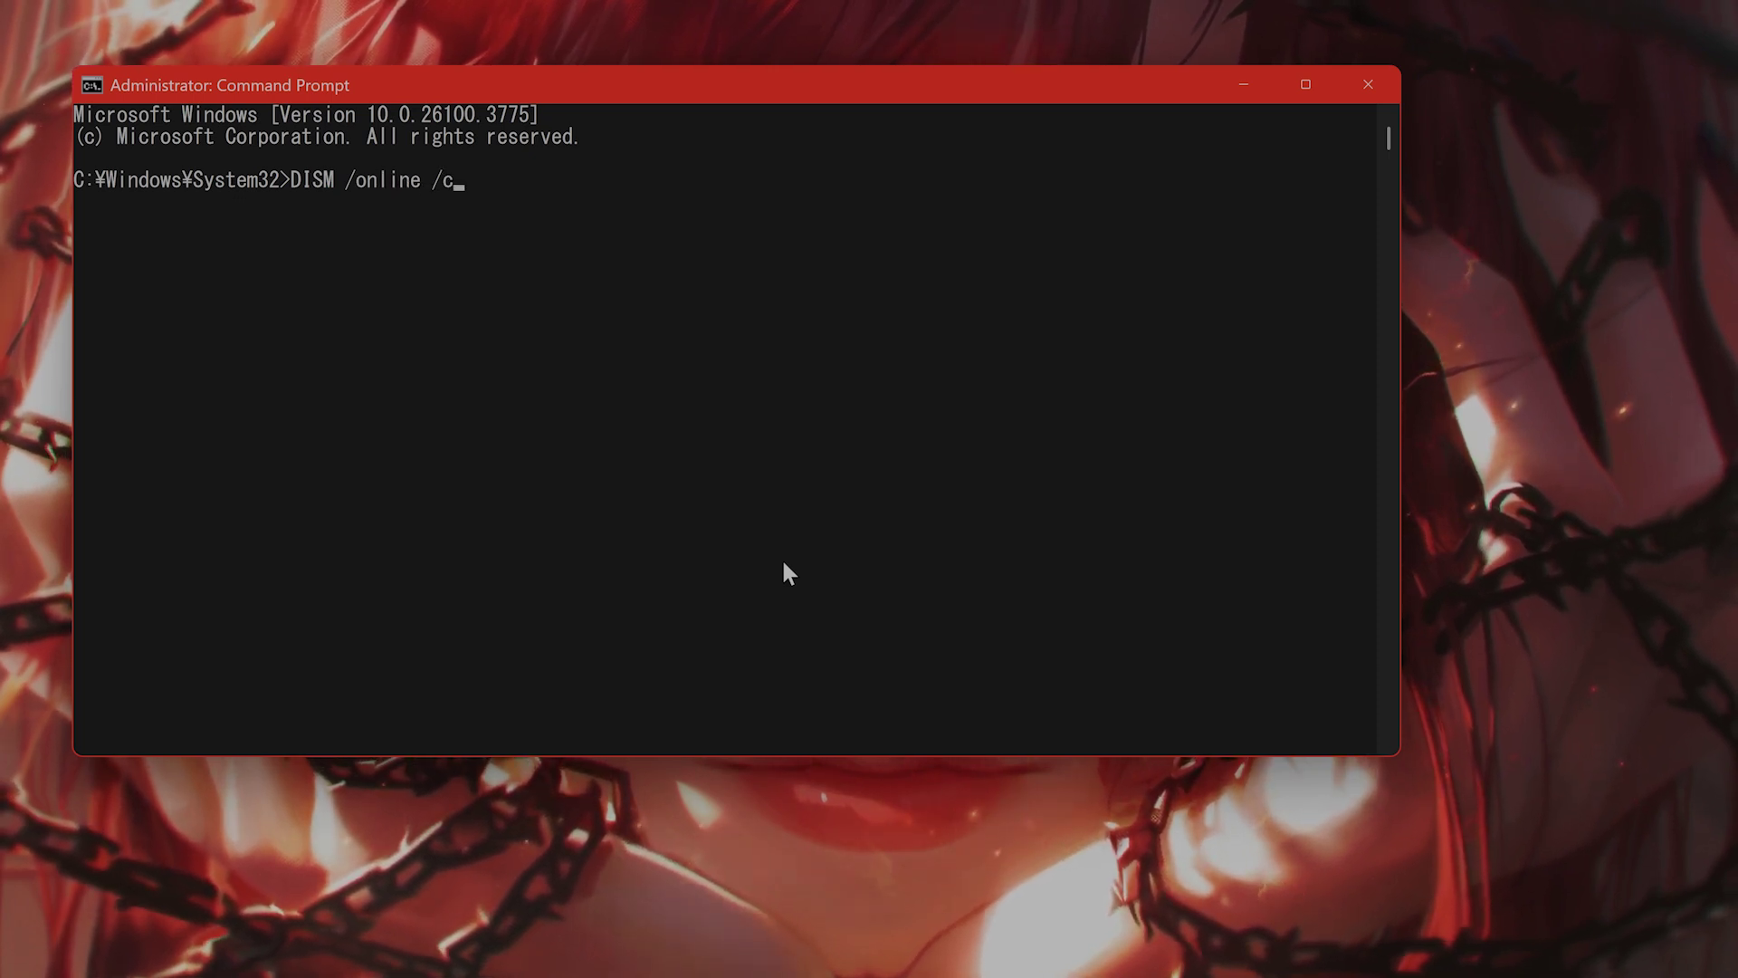
pyautogui.write('leanup^')
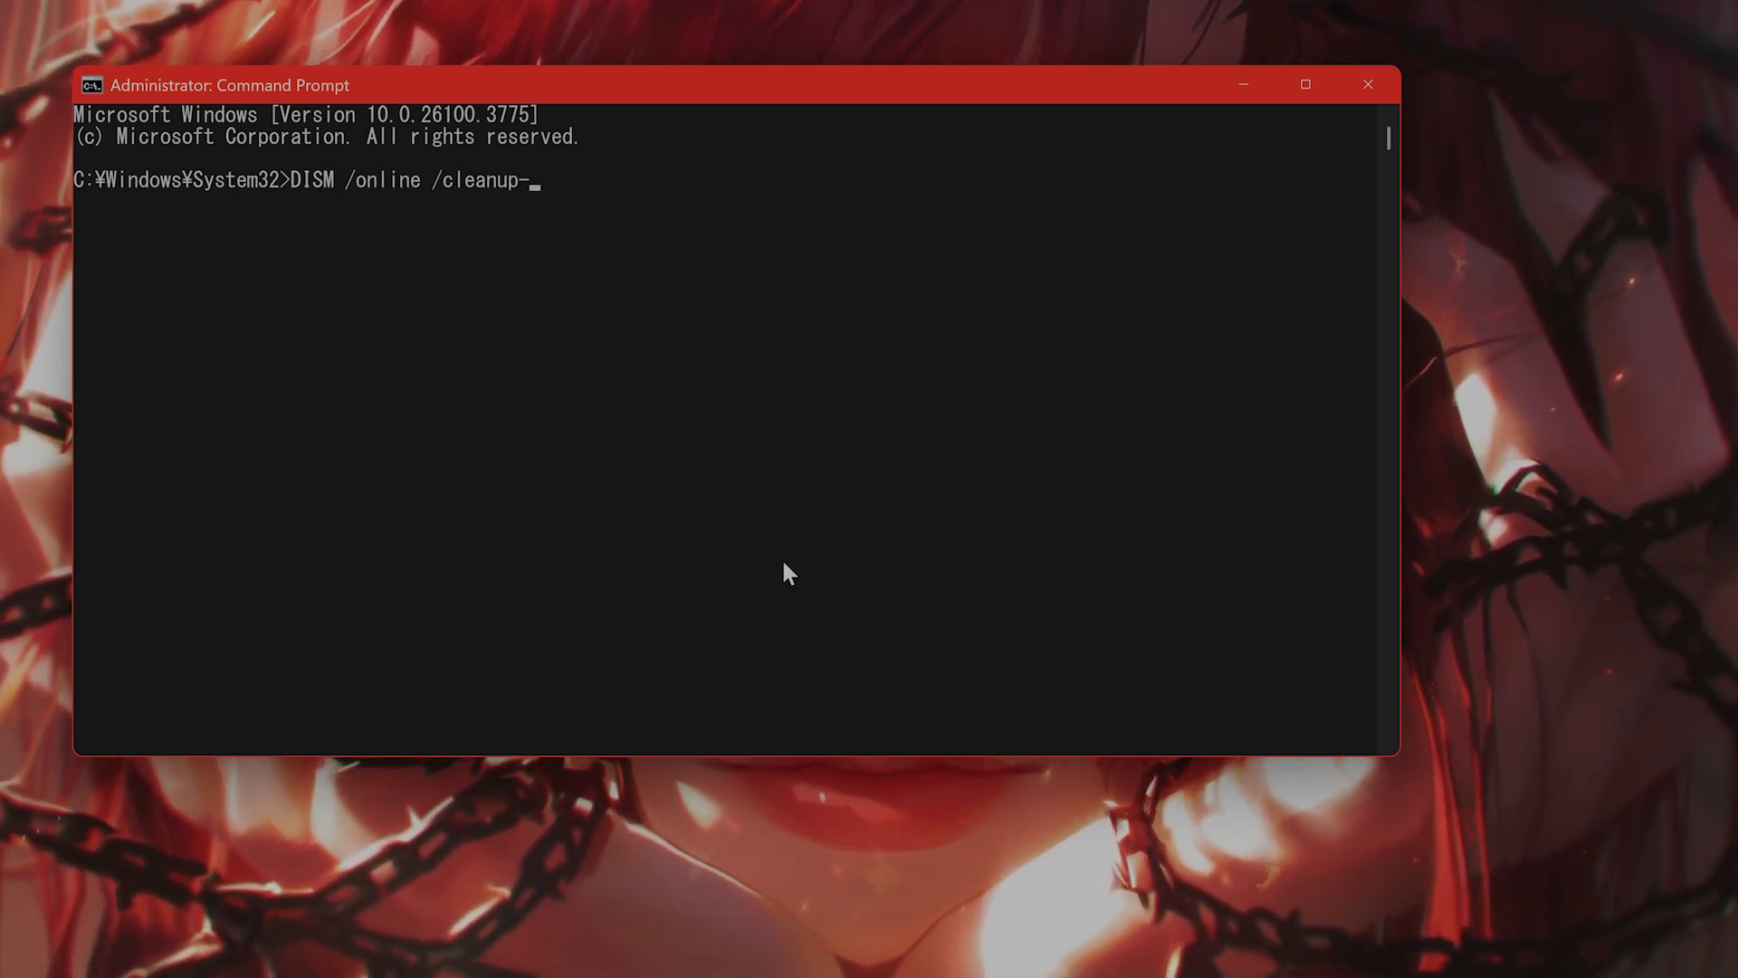
pyautogui.write('image /r')
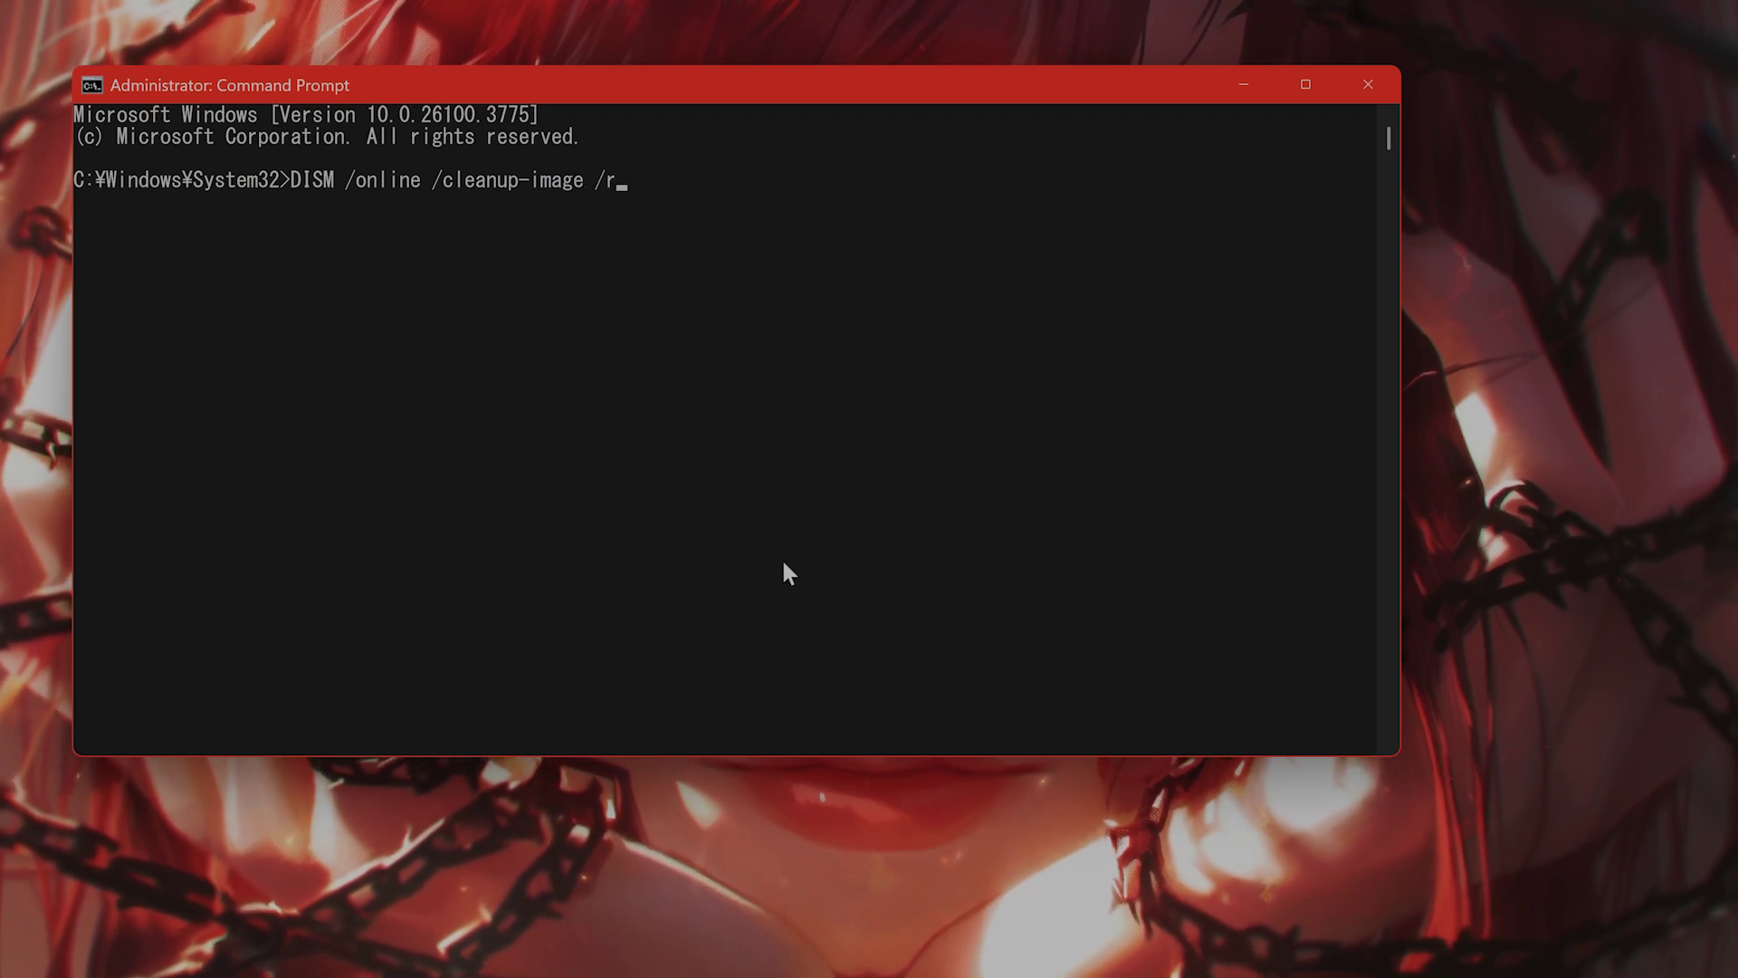
pyautogui.write('estorehealth')
pyautogui.press('Return')
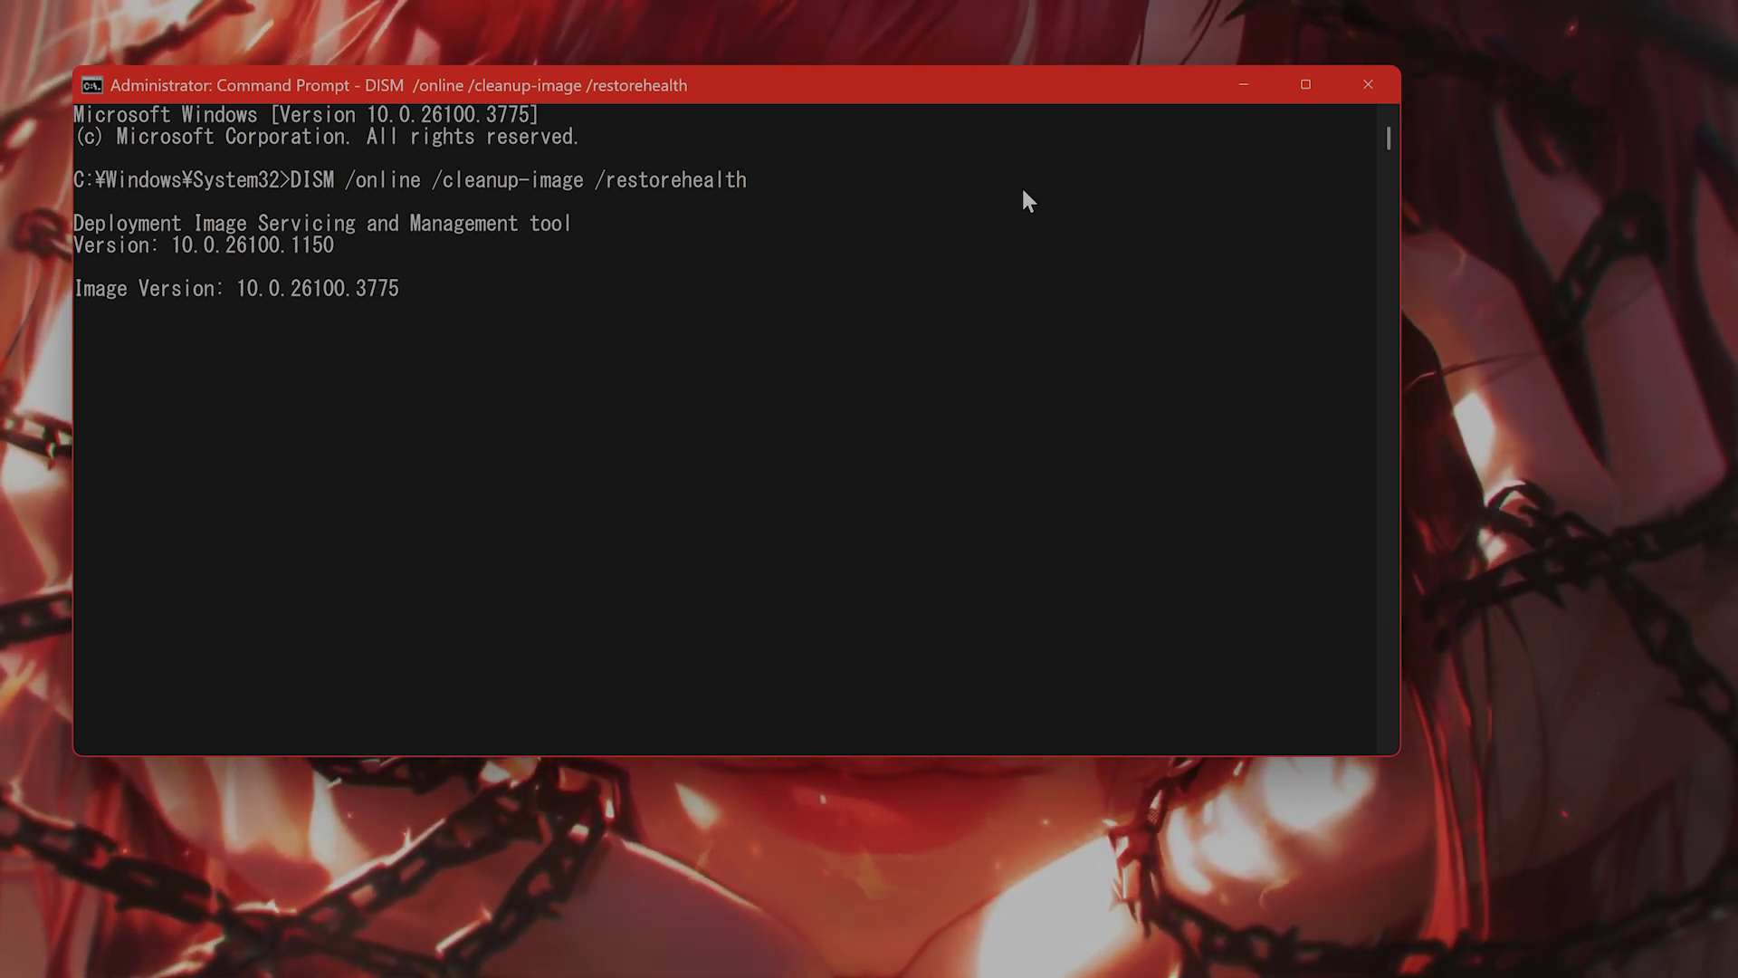
pyautogui.click(1366, 84)
pyautogui.moveTo(235, 943)
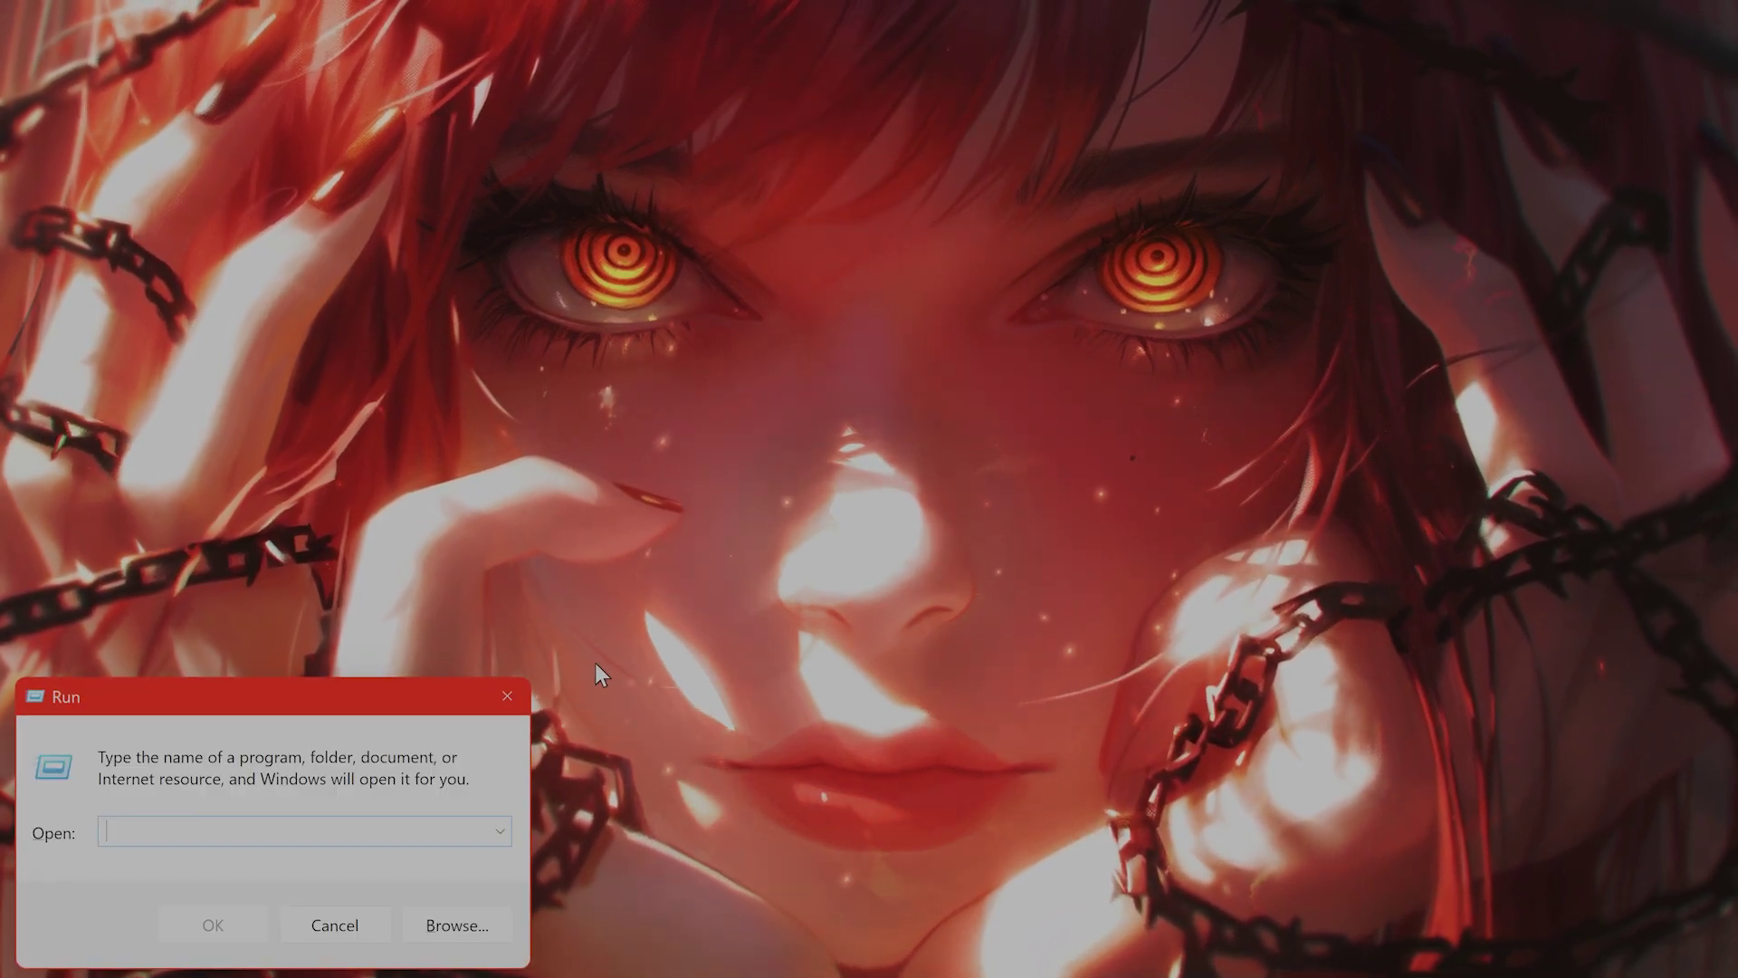
# Launch msconfig, hide all Microsoft services on the Services tab, then go to Startup
pyautogui.write('s')
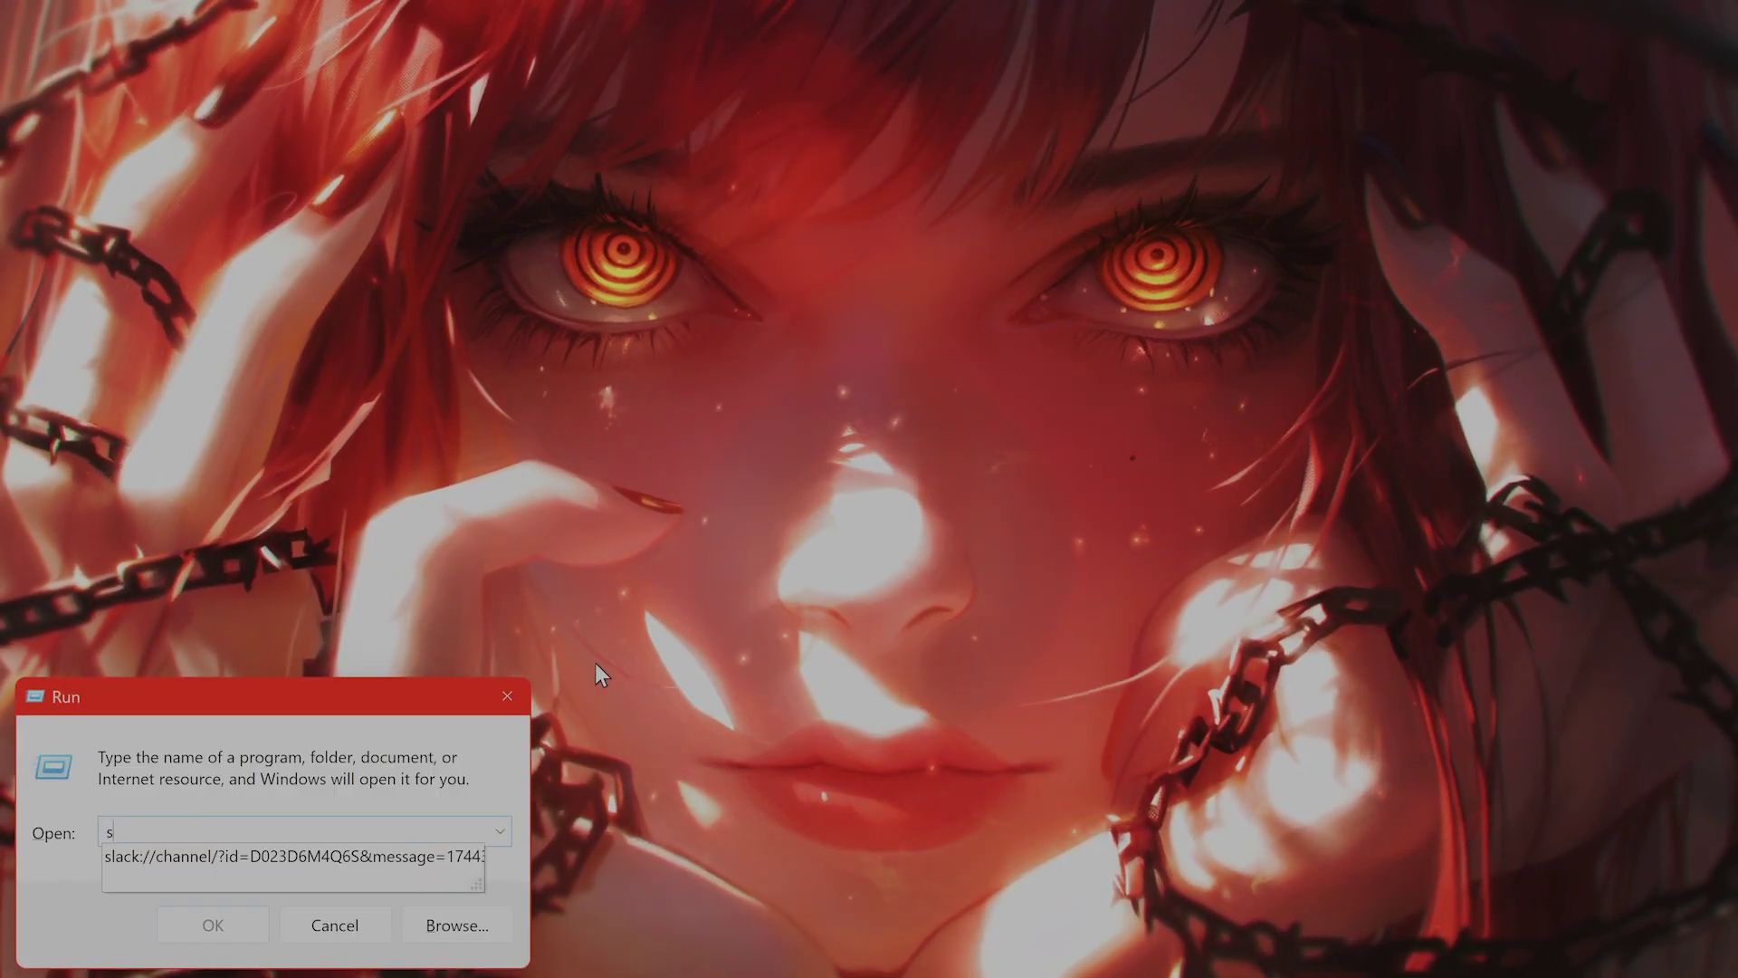
pyautogui.write('ystem con')
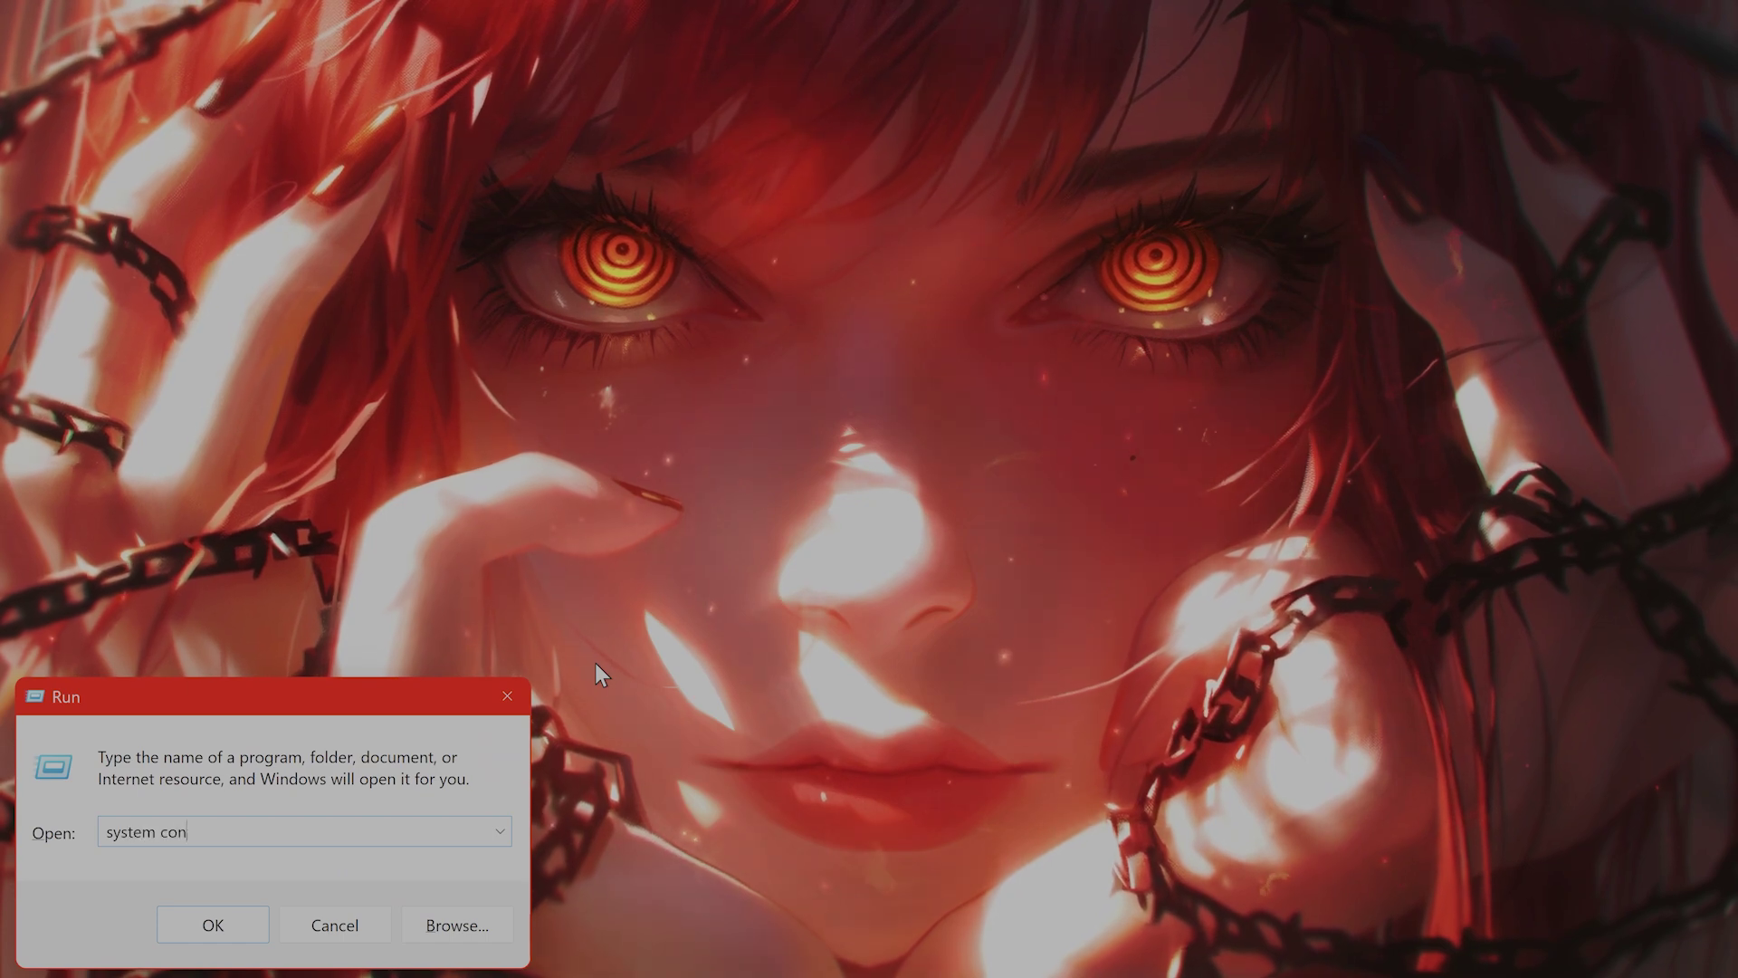
pyautogui.press('BackSpace')
pyautogui.press('BackSpace')
pyautogui.press('BackSpace')
pyautogui.press('BackSpace')
pyautogui.write('msconfig')
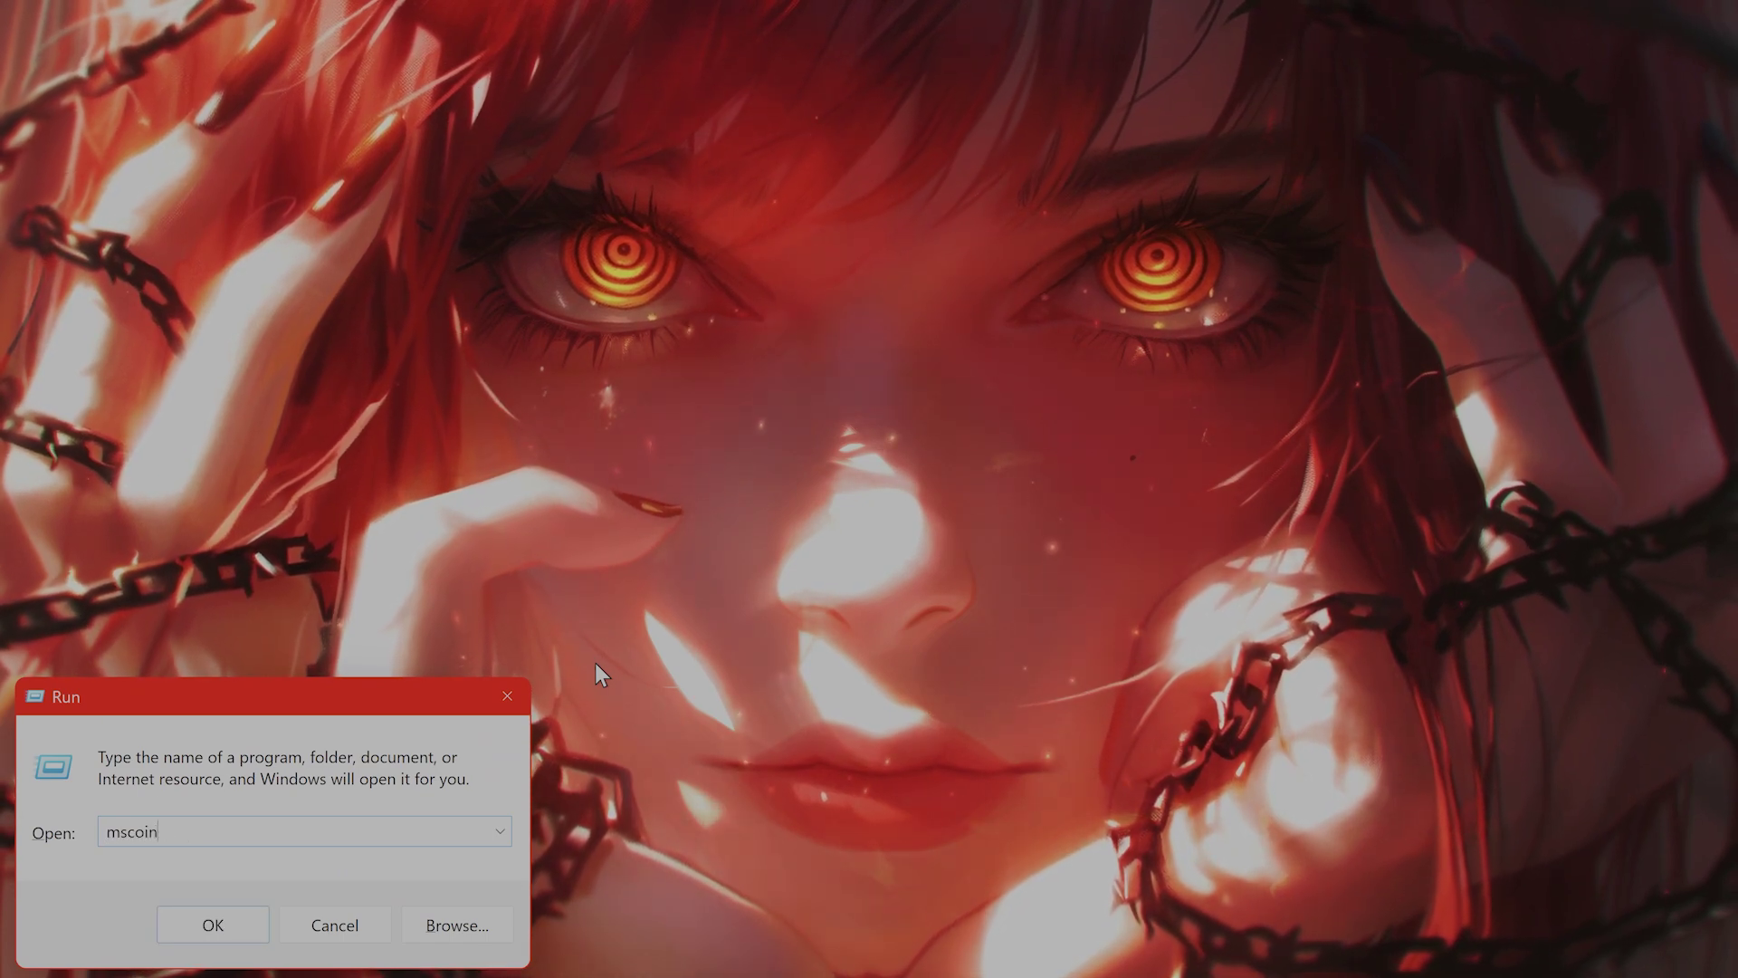
pyautogui.press('Return')
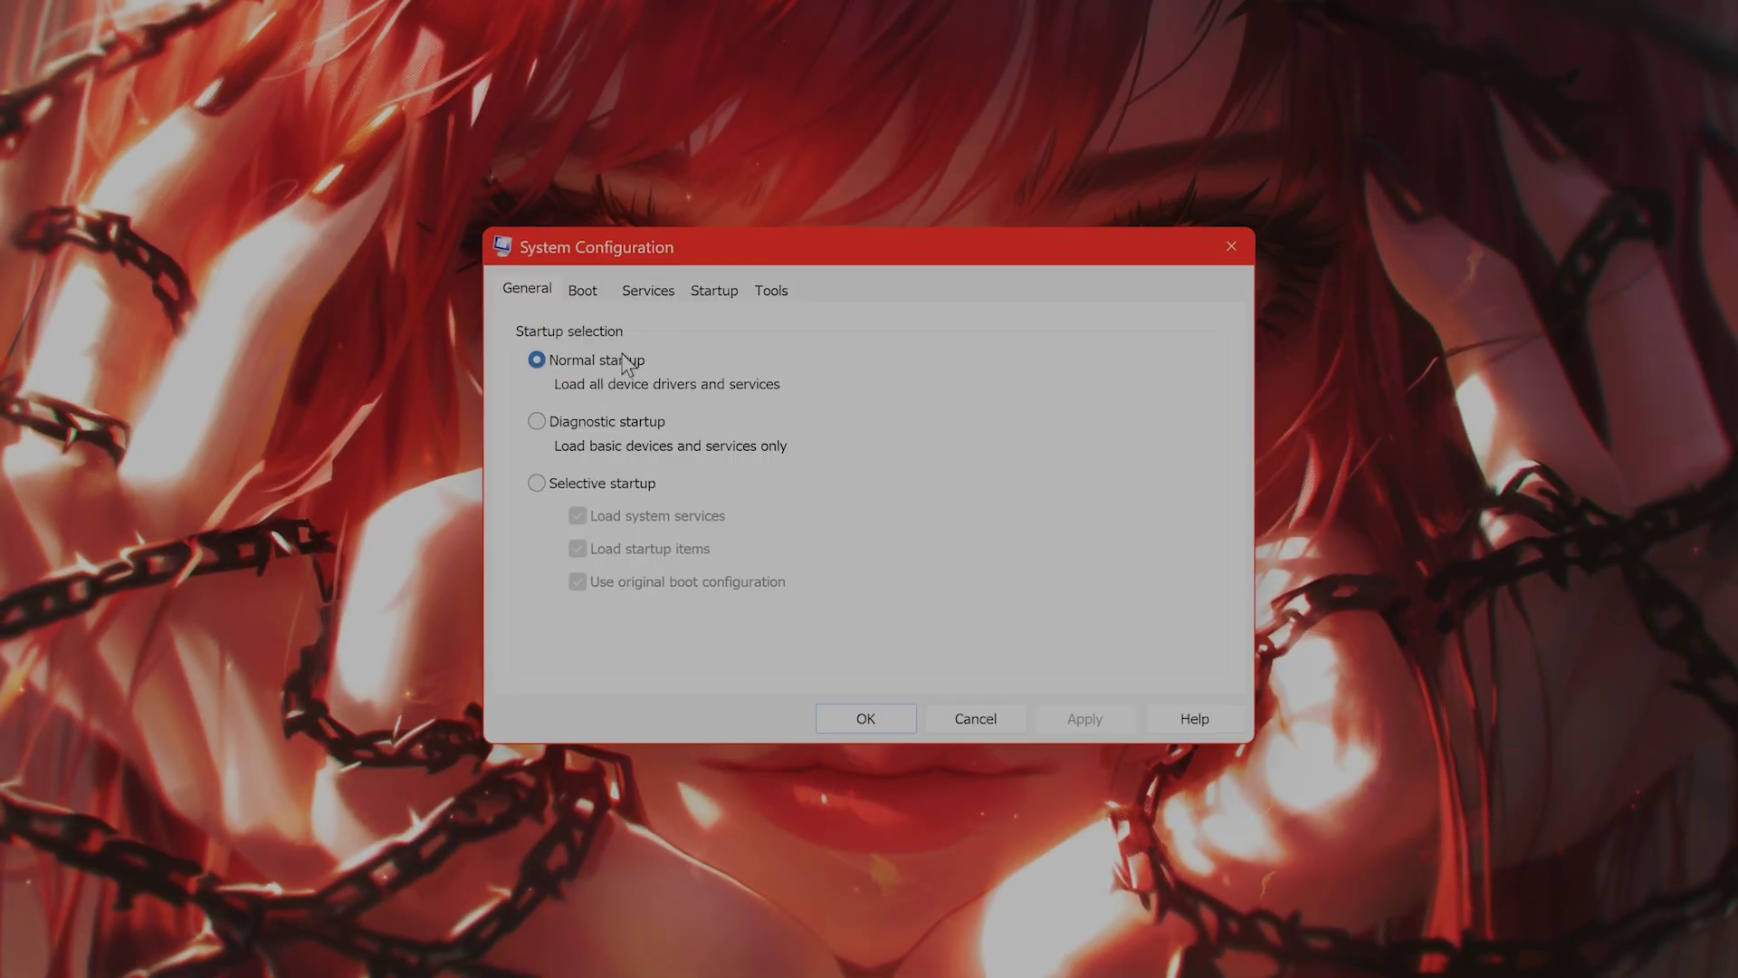
pyautogui.click(644, 291)
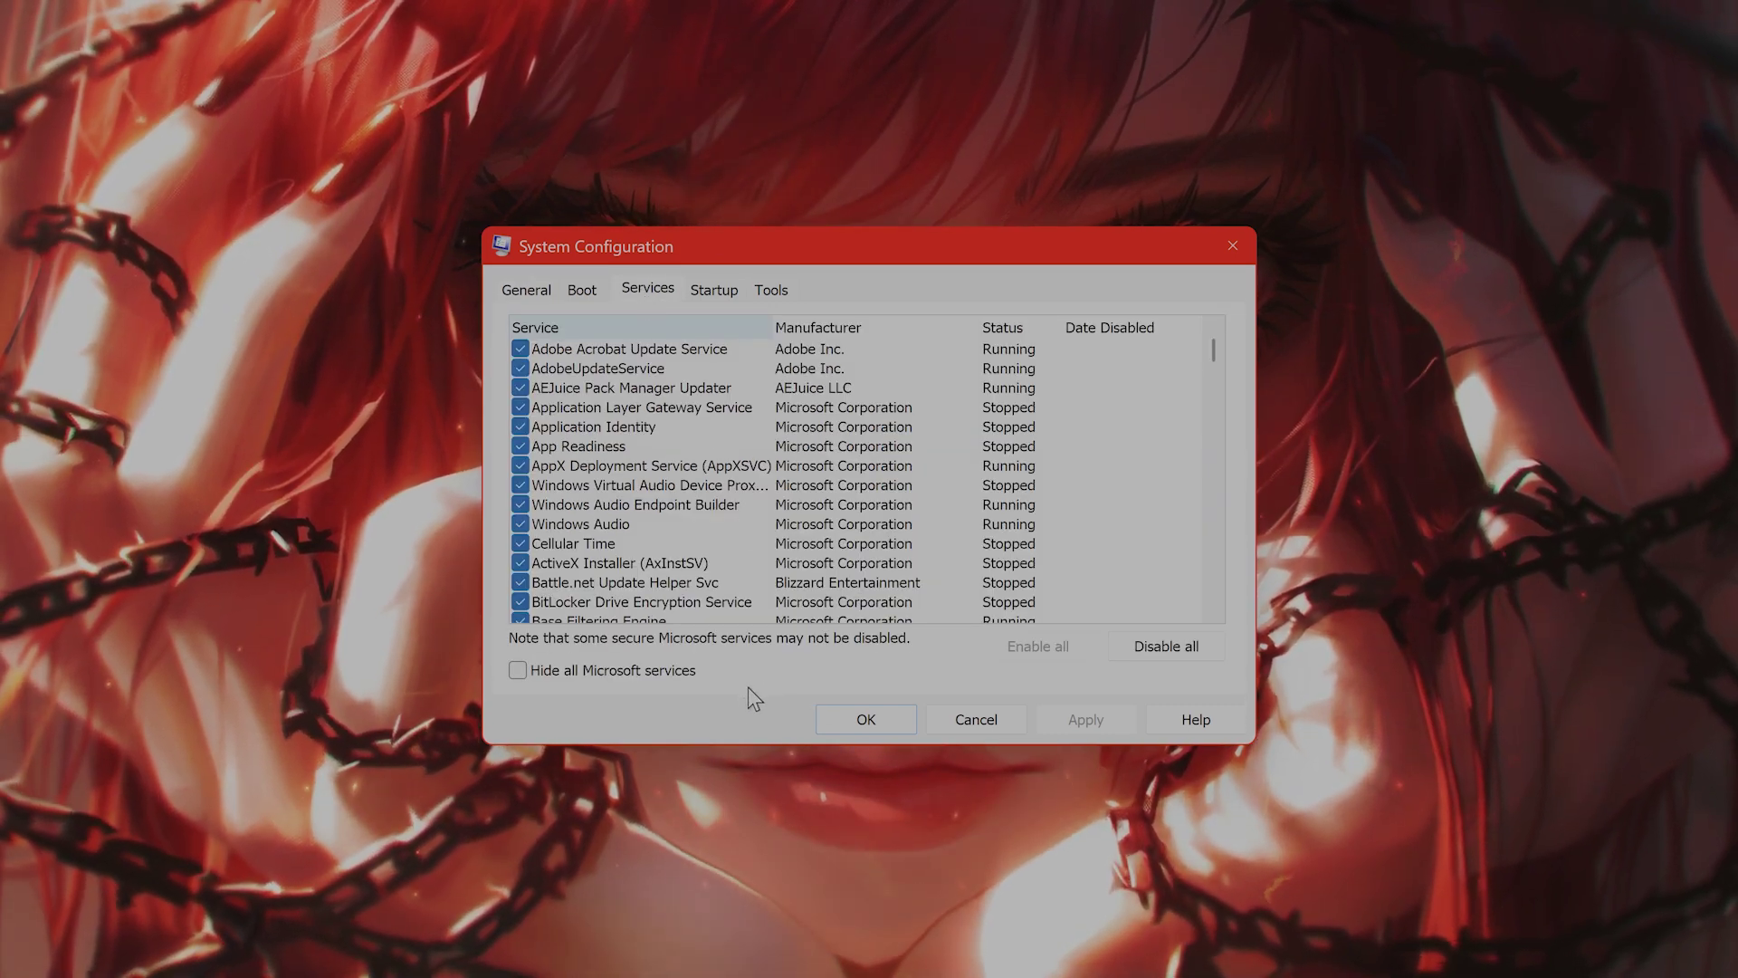
pyautogui.click(633, 672)
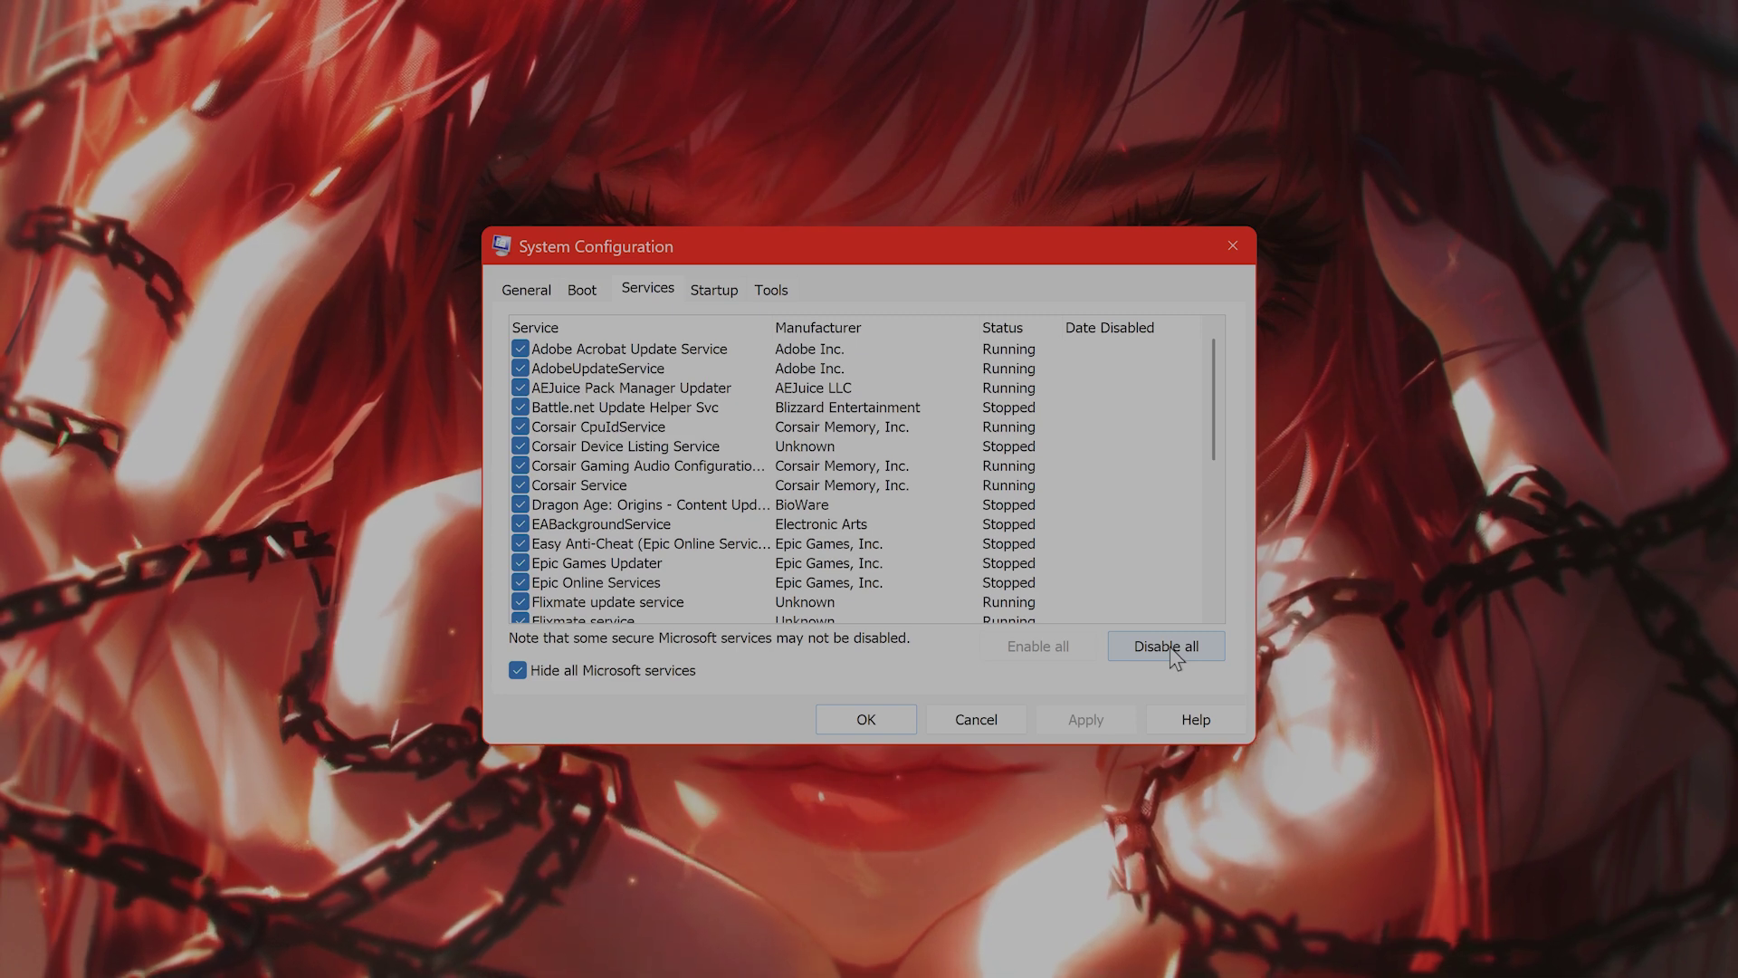
pyautogui.moveTo(70, 959)
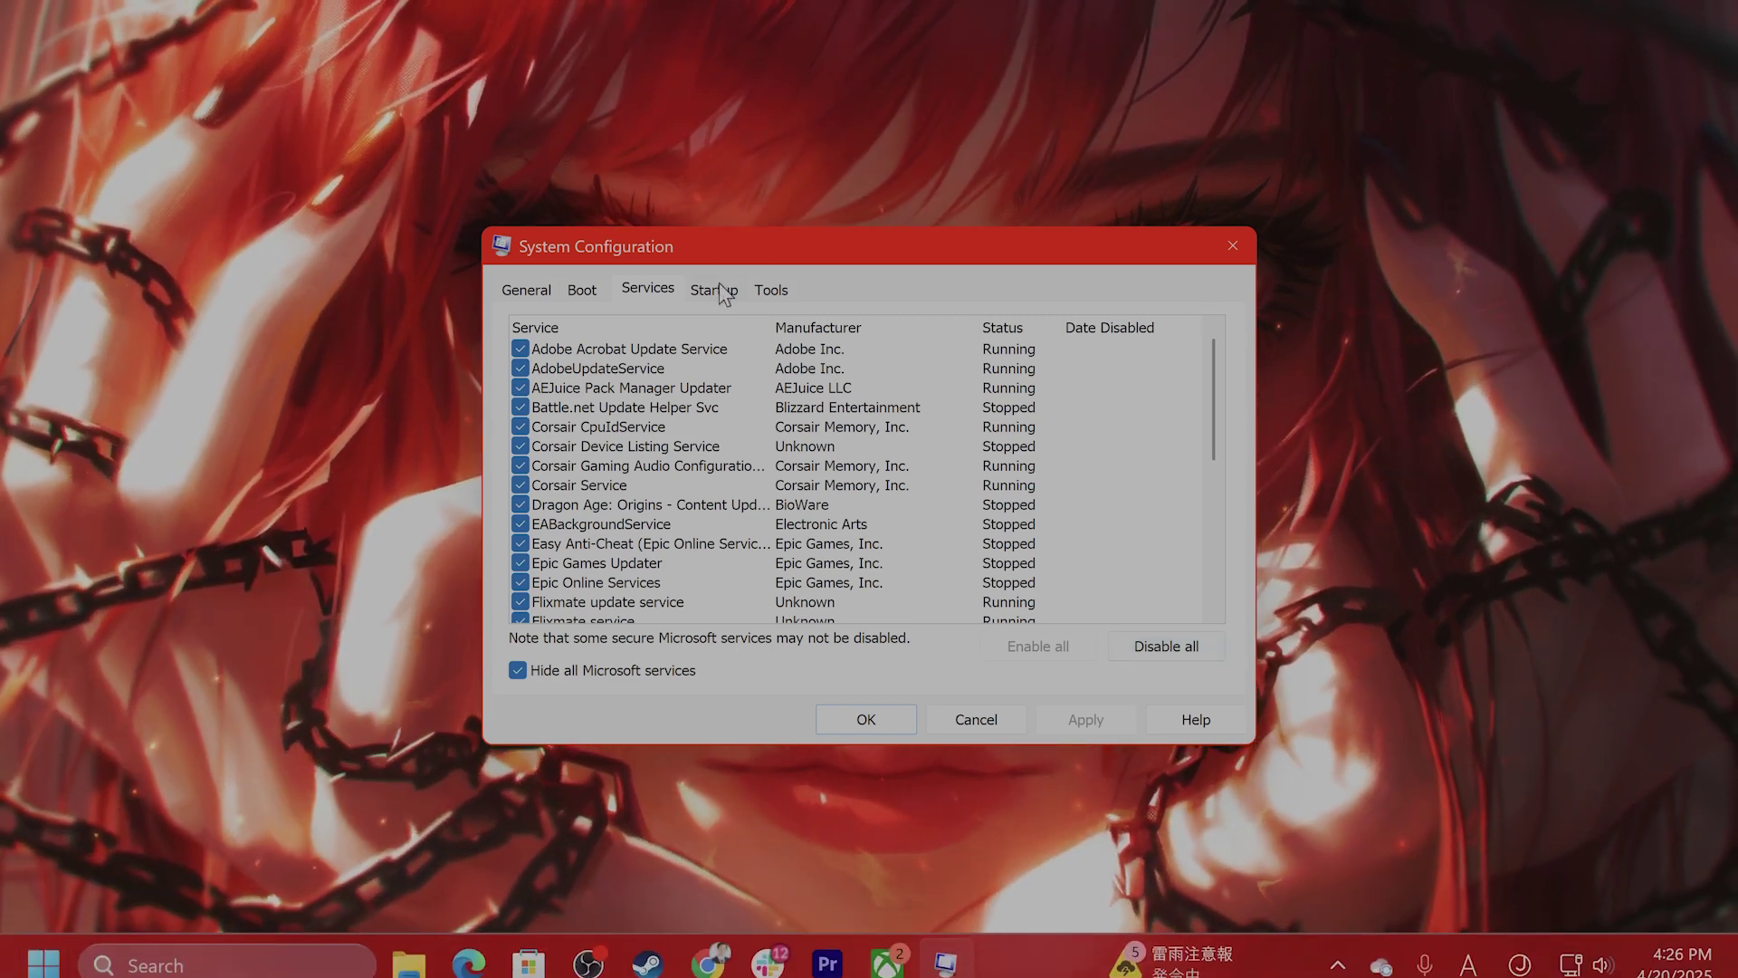
pyautogui.click(714, 289)
# Show Task Manager's startup apps and check the Phone Link, Microsoft Defender and chrome.exe options without changing them
pyautogui.click(871, 369)
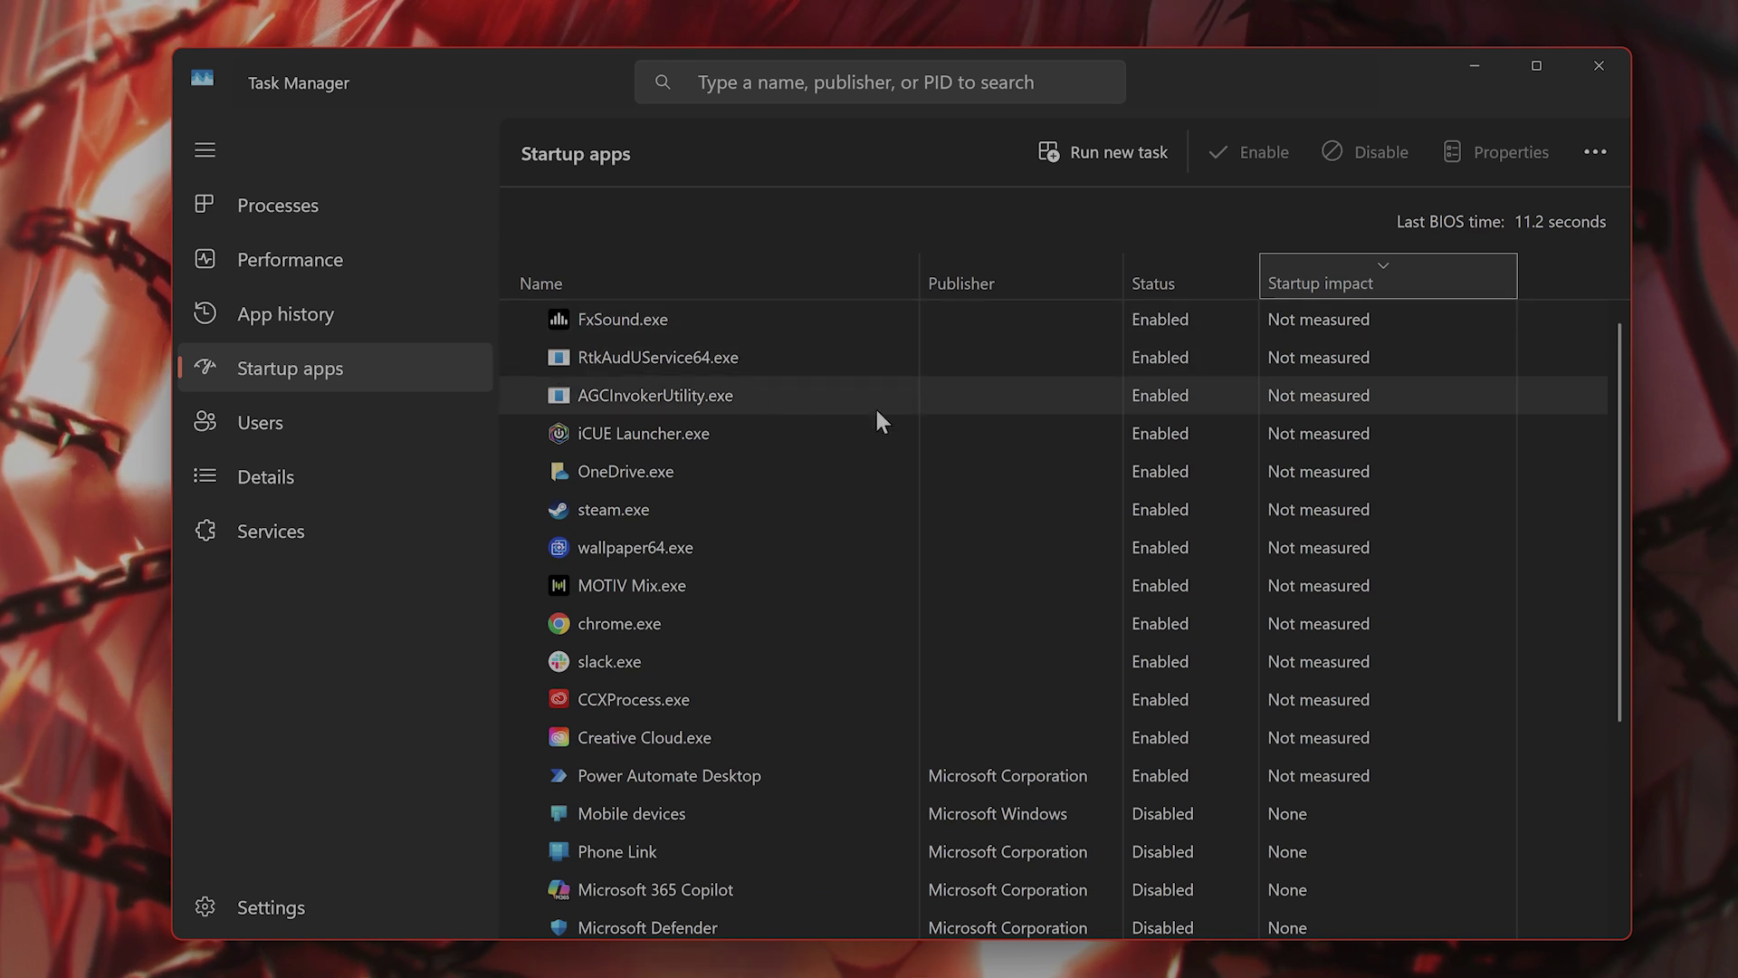
pyautogui.scroll(-4, 803, 534)
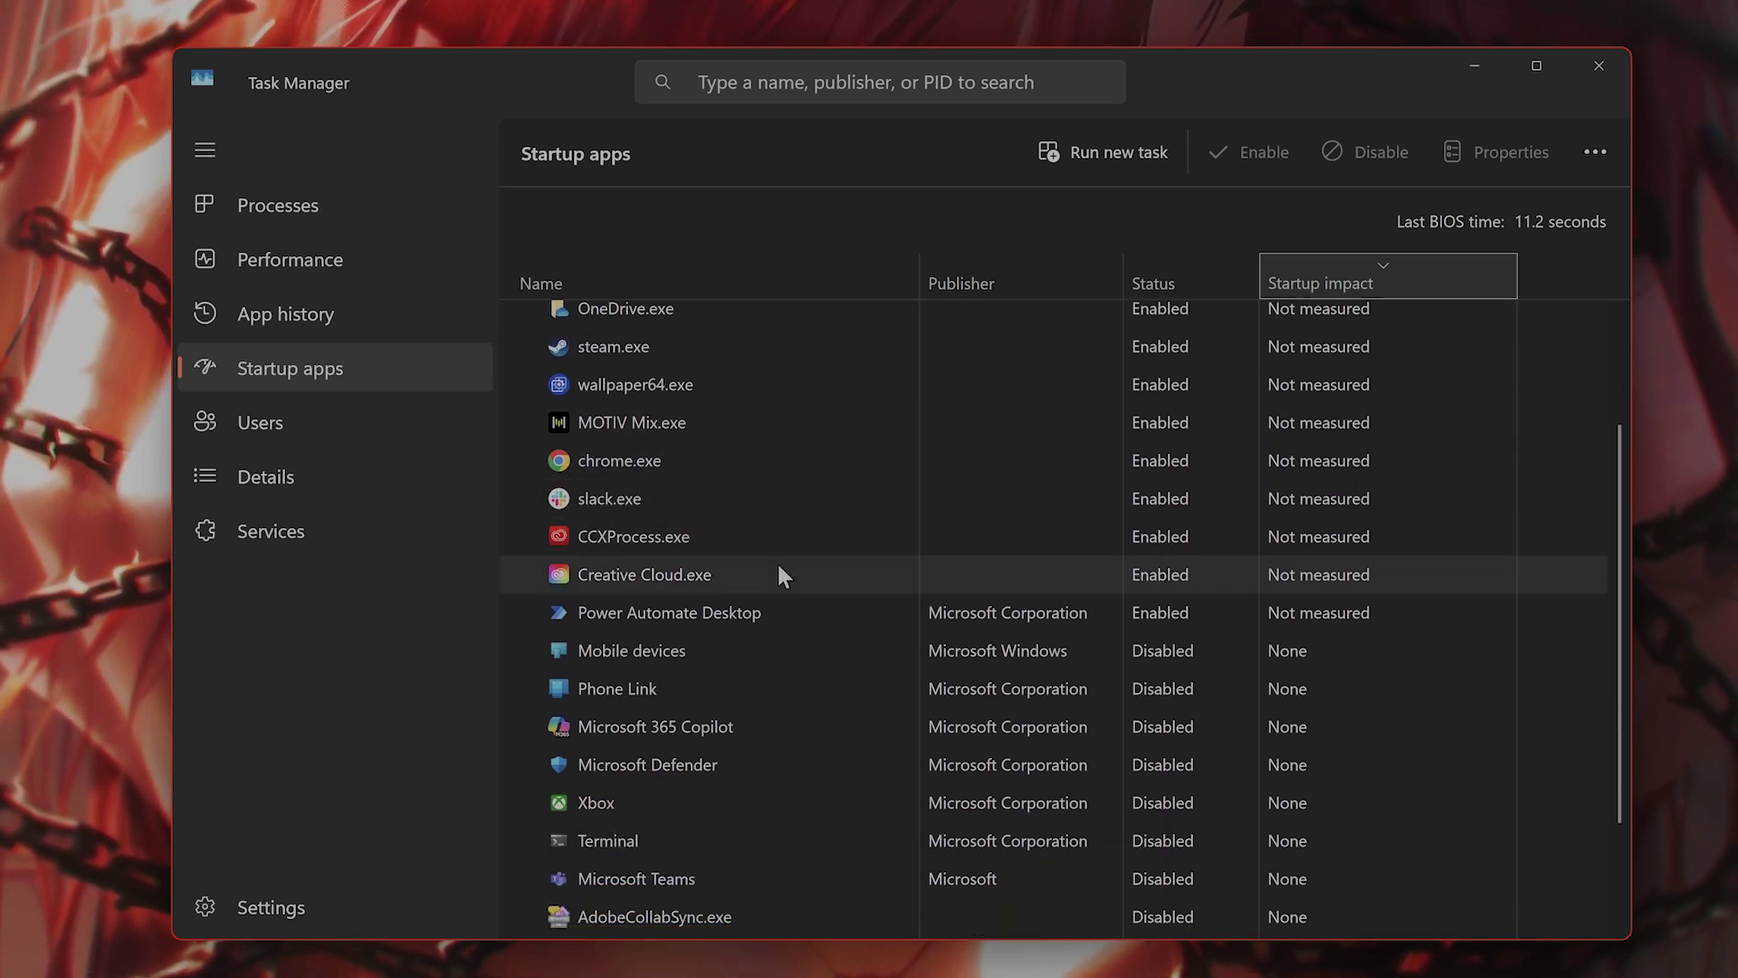
pyautogui.rightClick(844, 685)
pyautogui.rightClick(778, 753)
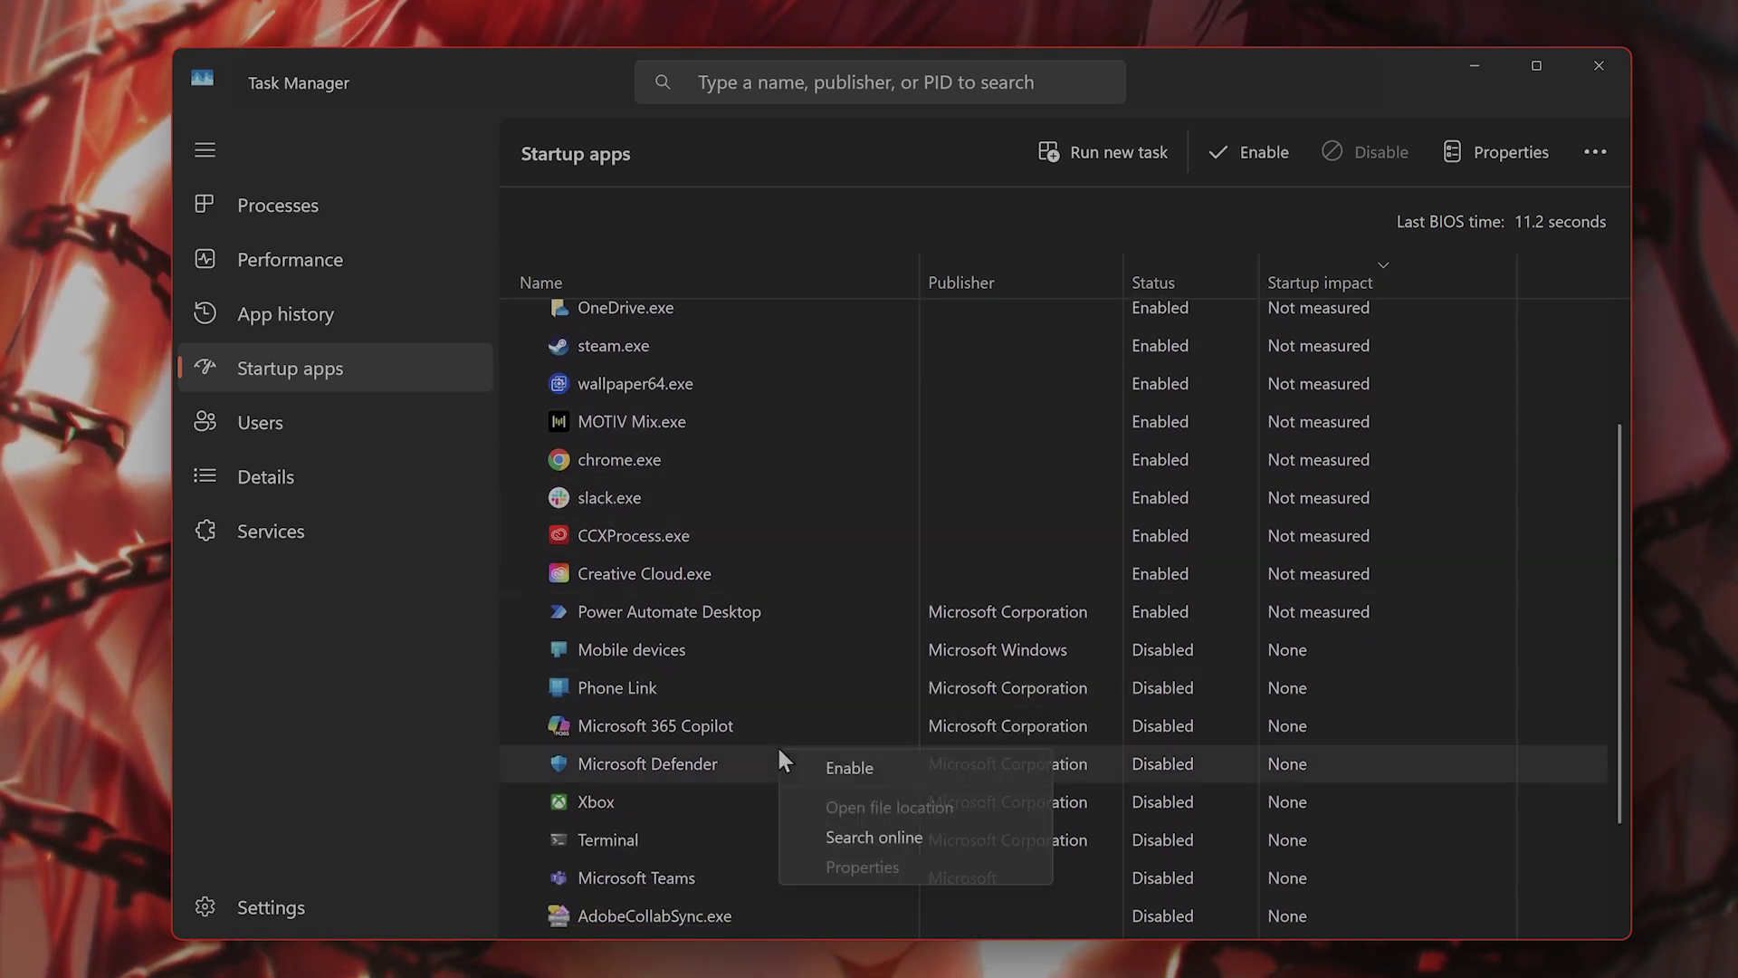
pyautogui.rightClick(811, 458)
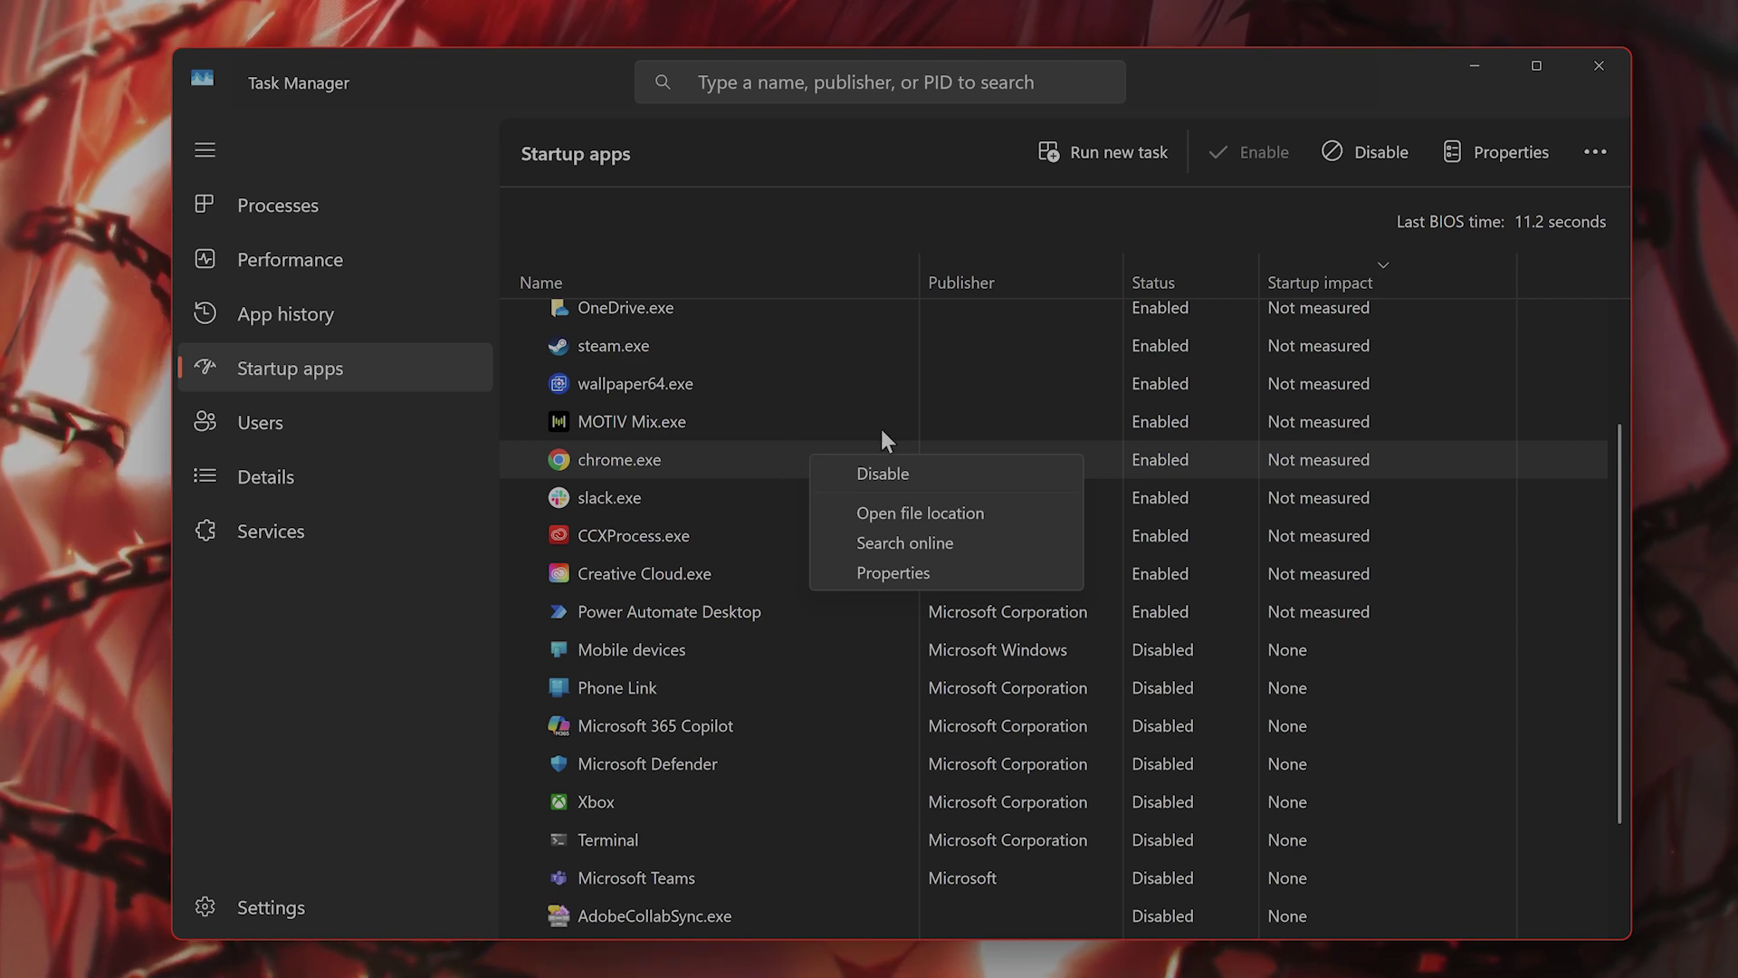
pyautogui.click(1571, 86)
pyautogui.moveTo(1388, 77); pyautogui.dragTo(1347, 229)
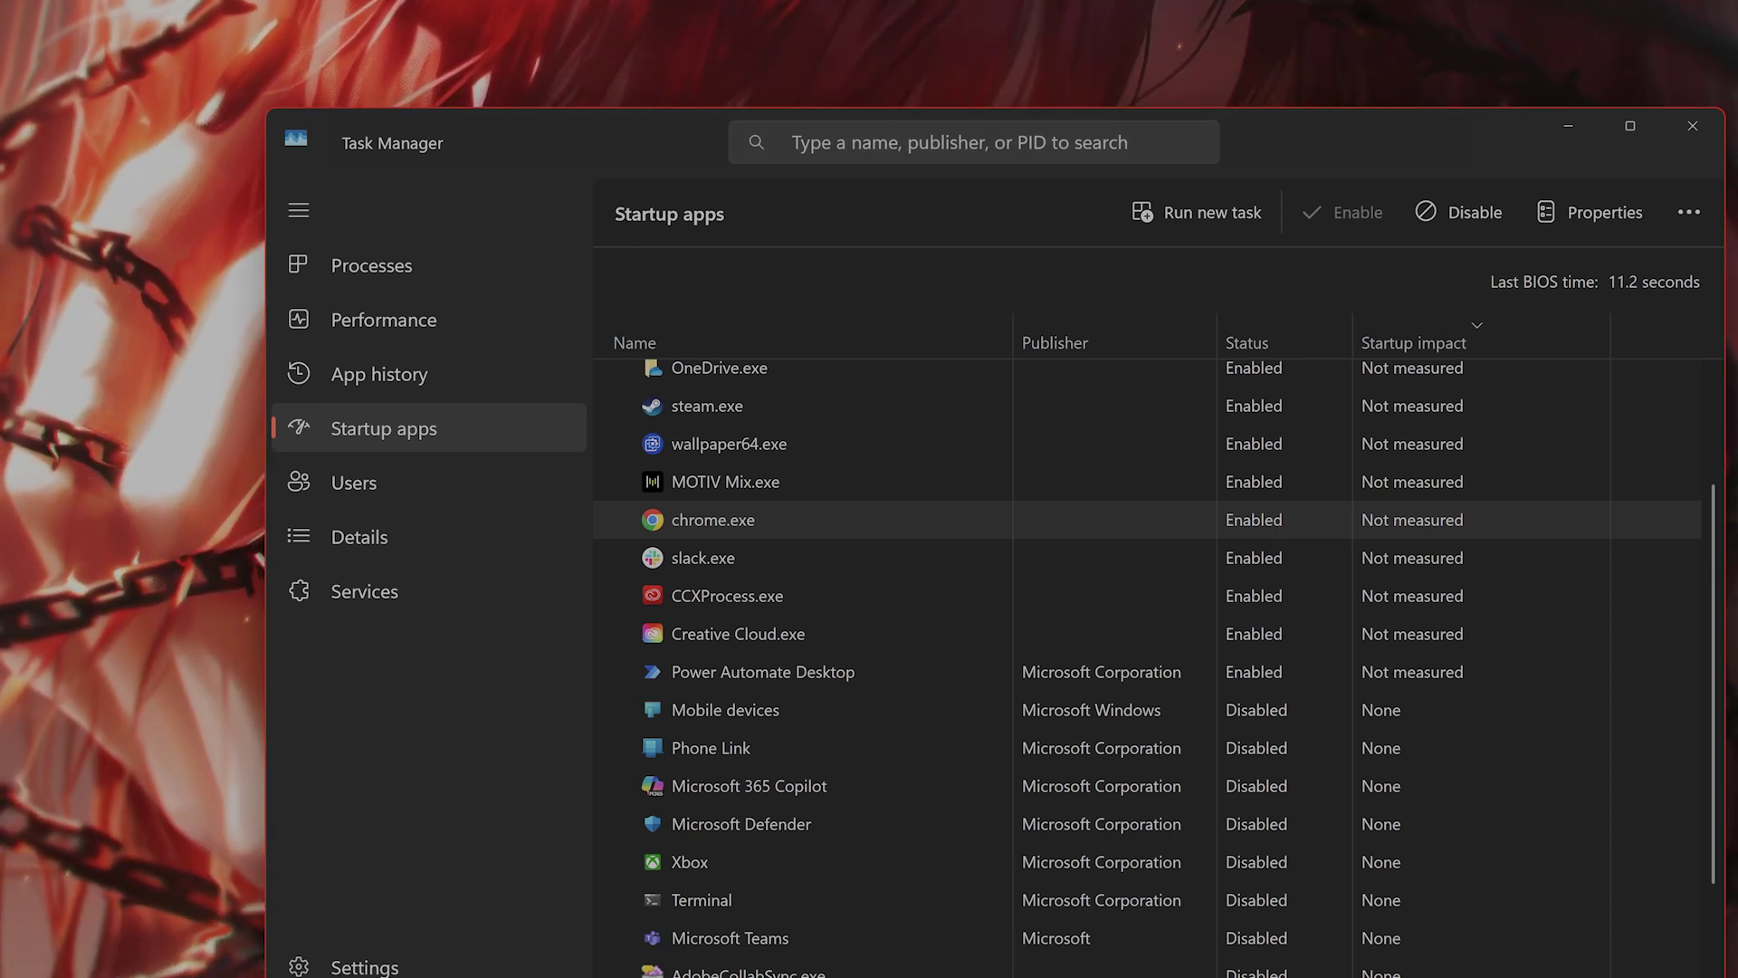
# Launch Settings from search and go to the Windows Update page
pyautogui.click(318, 930)
pyautogui.write('settings')
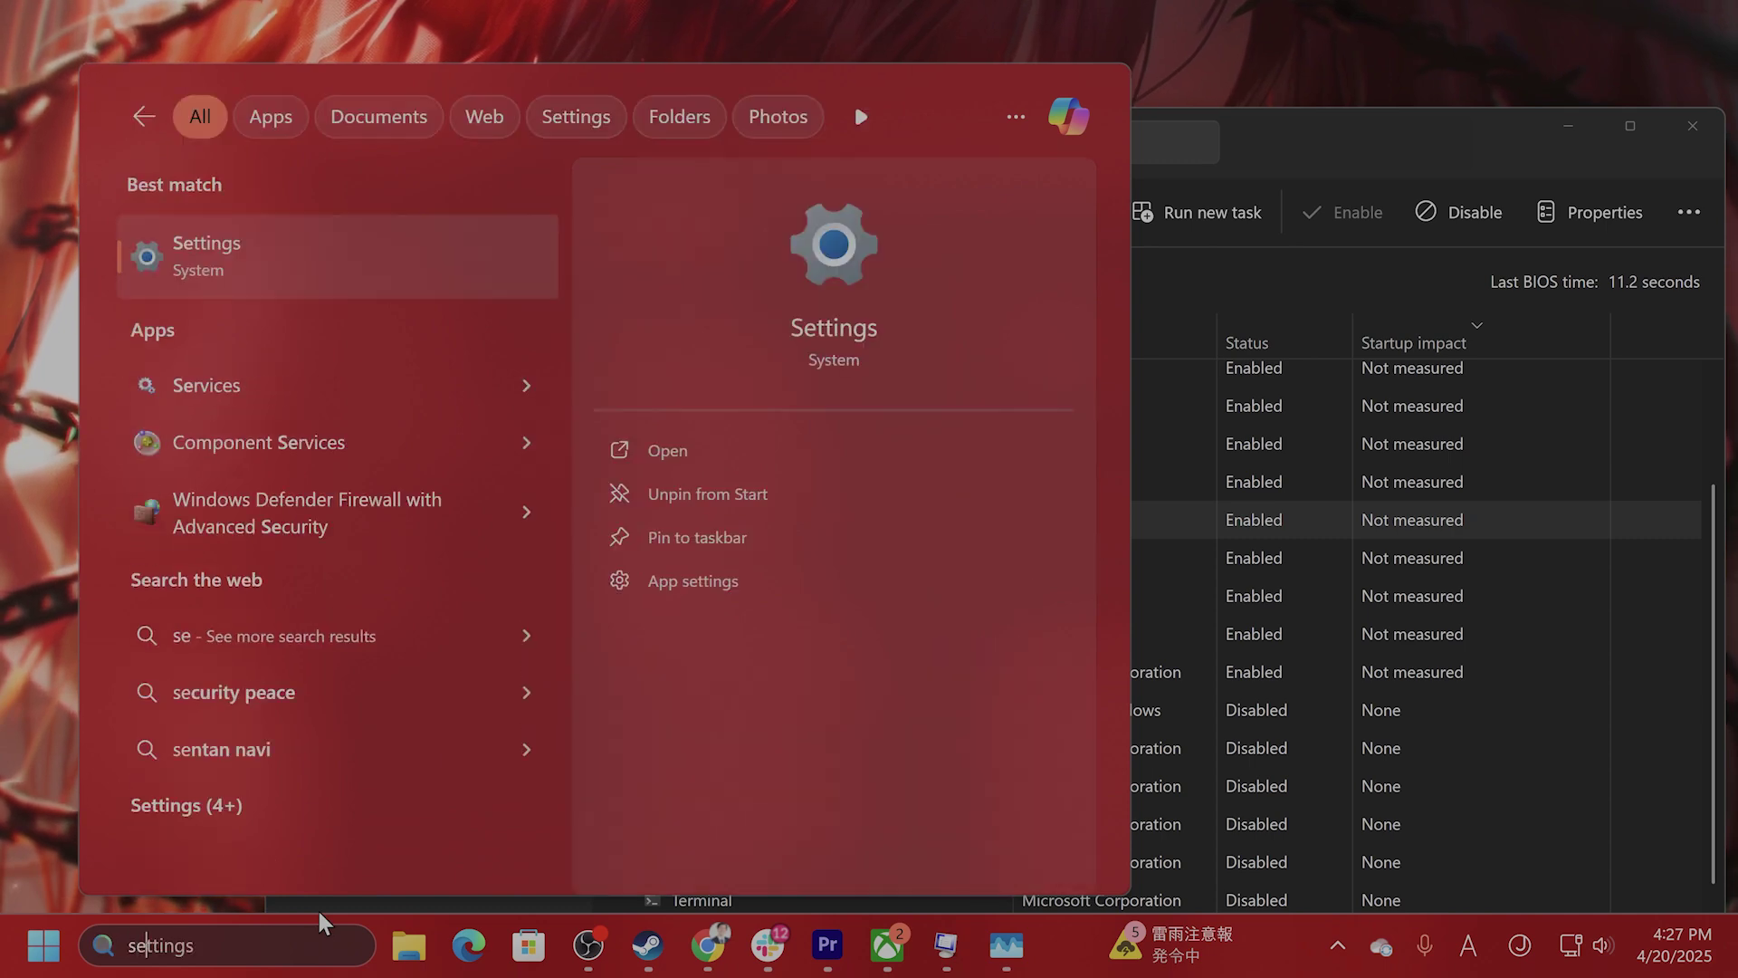
pyautogui.press('Return')
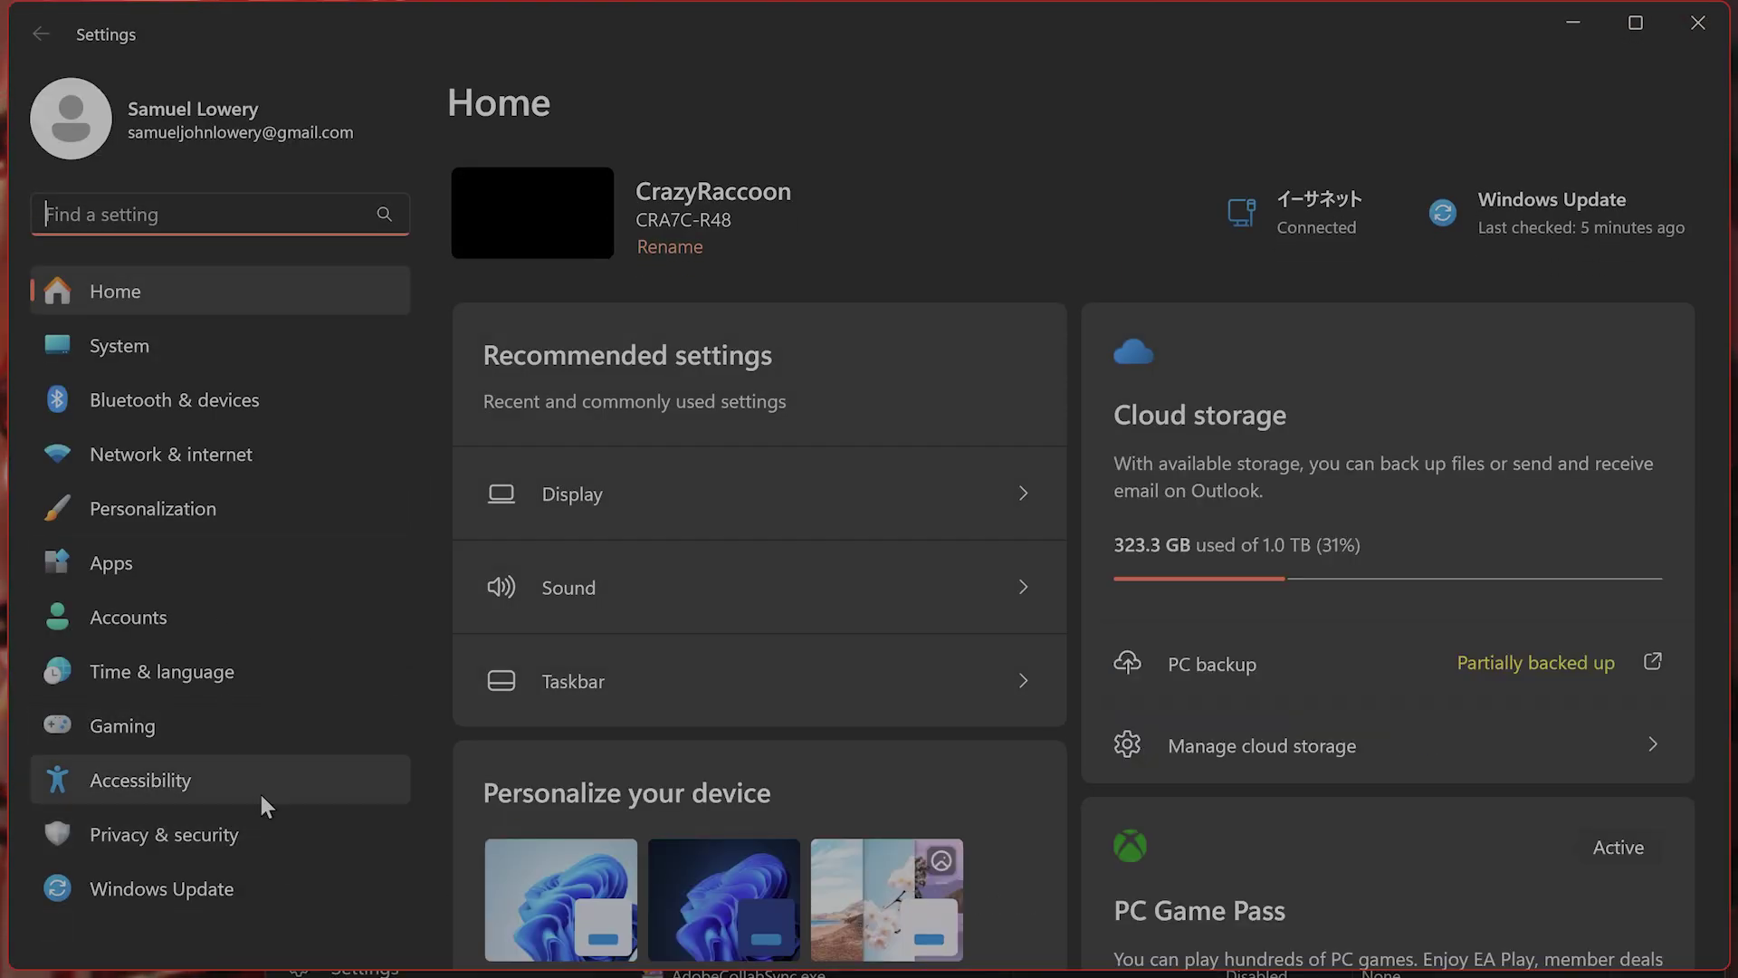
pyautogui.click(266, 886)
pyautogui.scroll(-2, 951, 593)
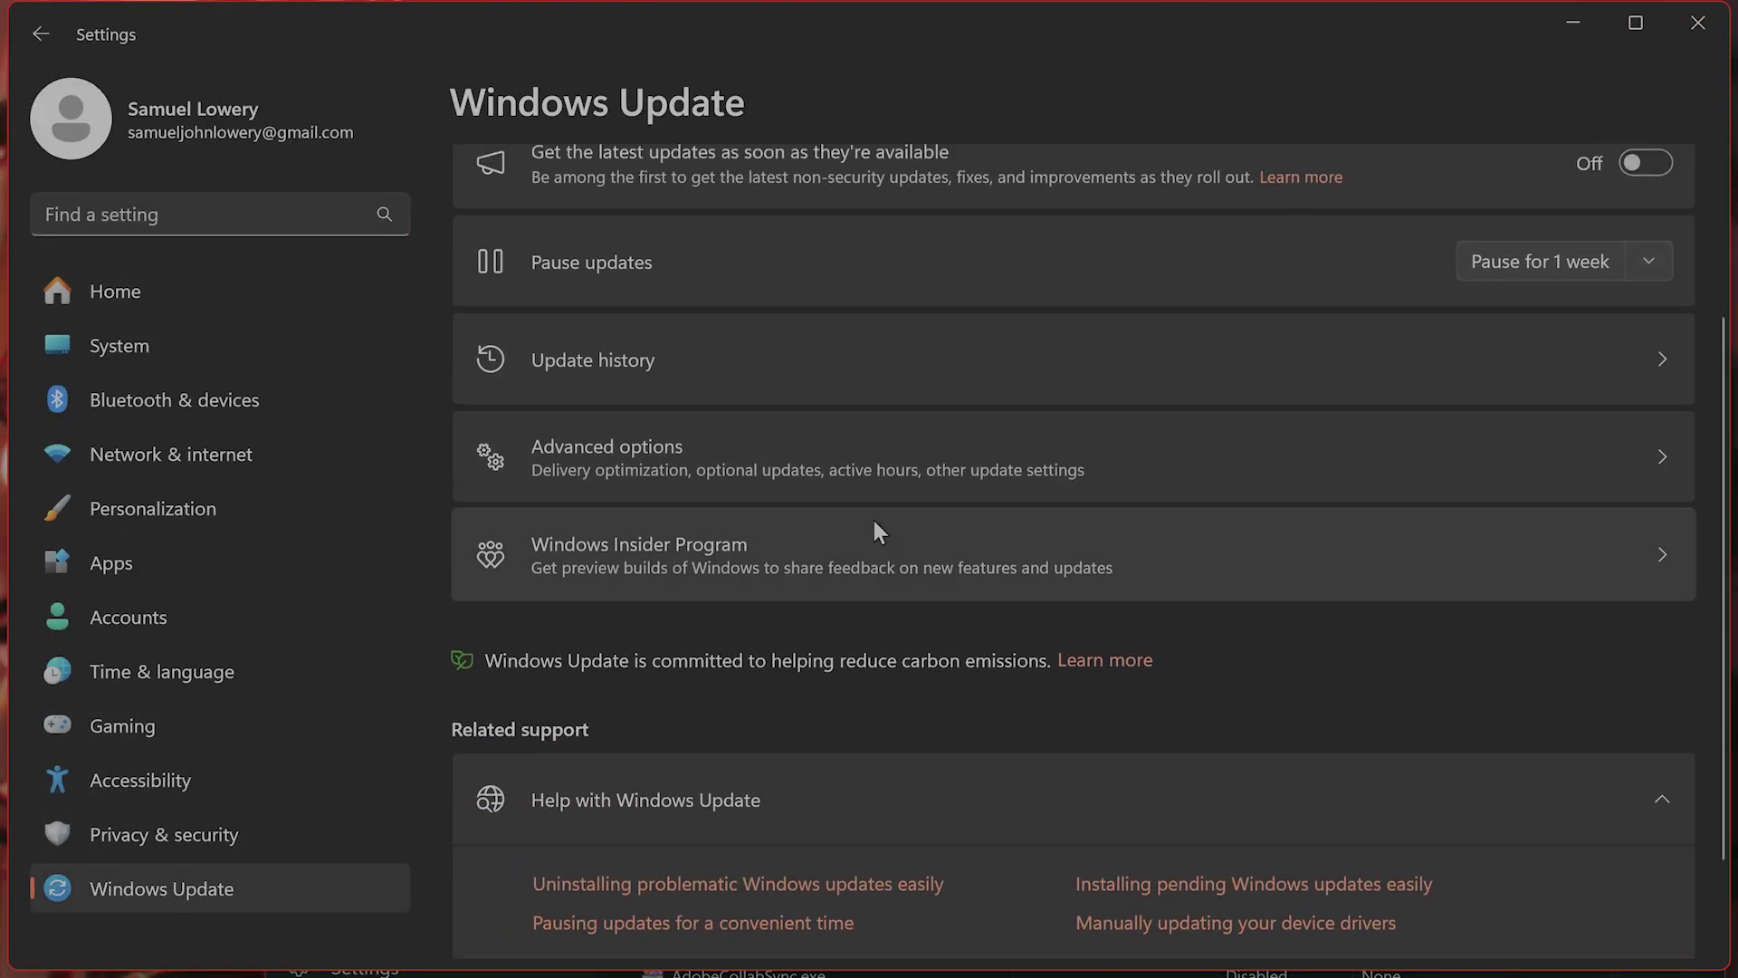
pyautogui.scroll(2, 872, 531)
# Review the Windows Update history, then return to the main Windows Update page
pyautogui.click(974, 581)
pyautogui.scroll(-3, 974, 575)
pyautogui.scroll(3, 969, 594)
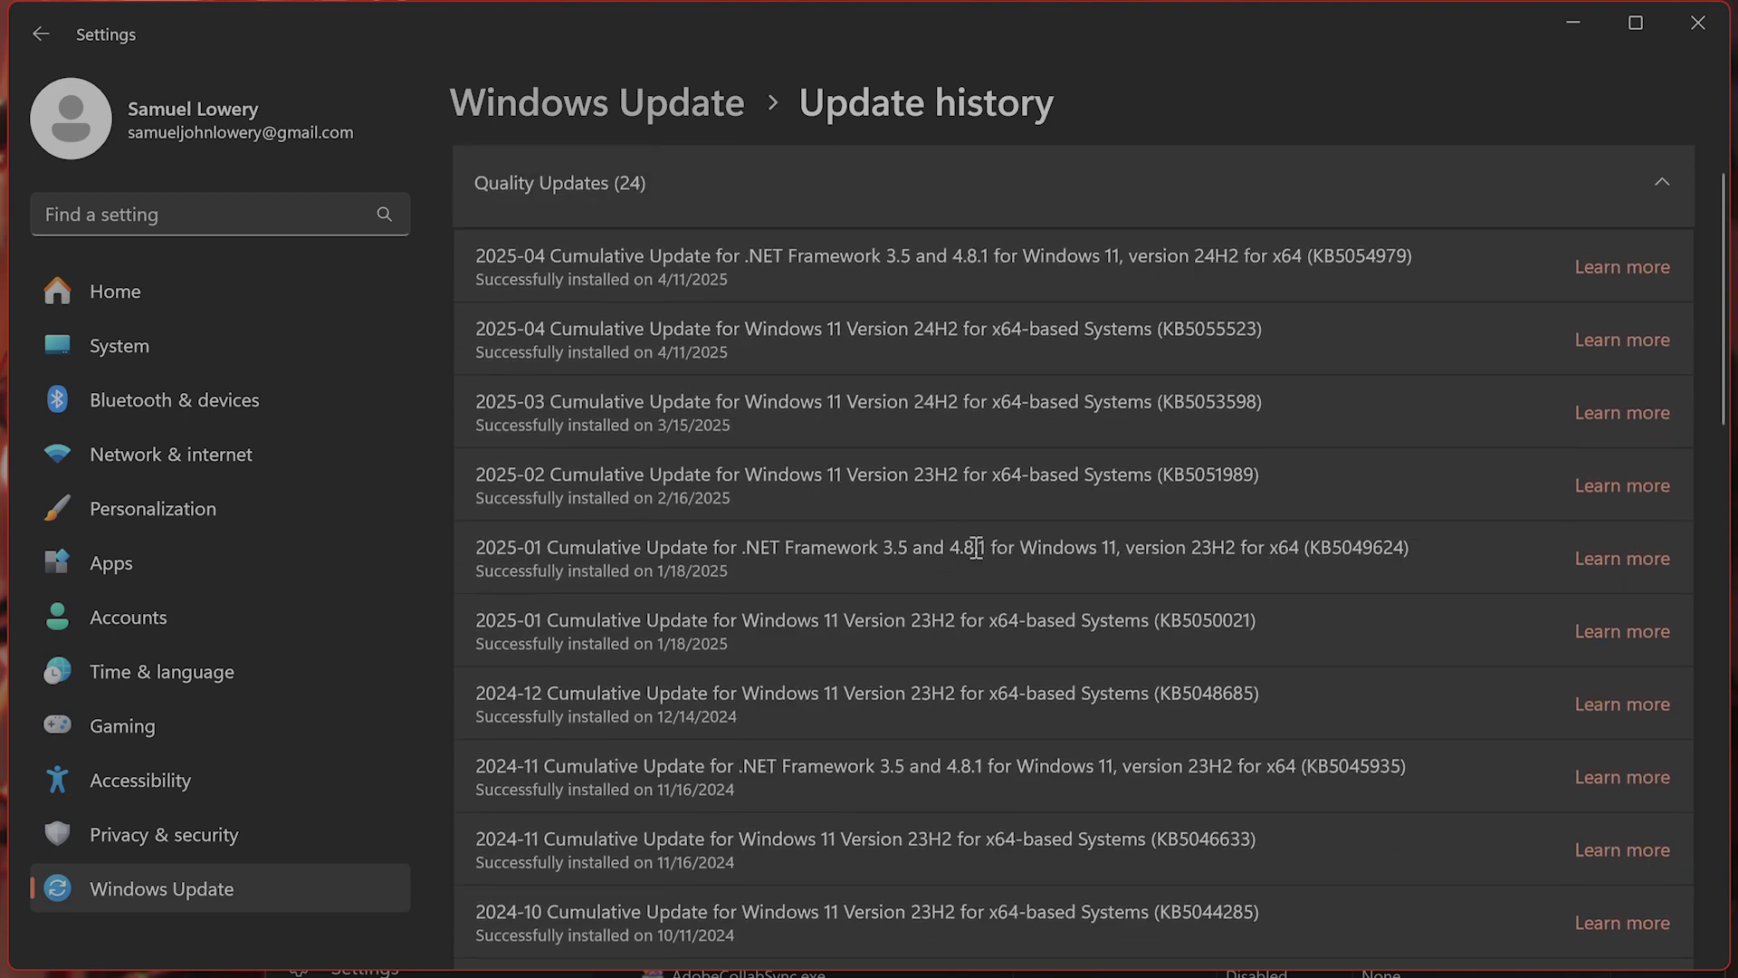
pyautogui.click(37, 34)
pyautogui.scroll(-3, 1176, 471)
pyautogui.scroll(2, 1139, 496)
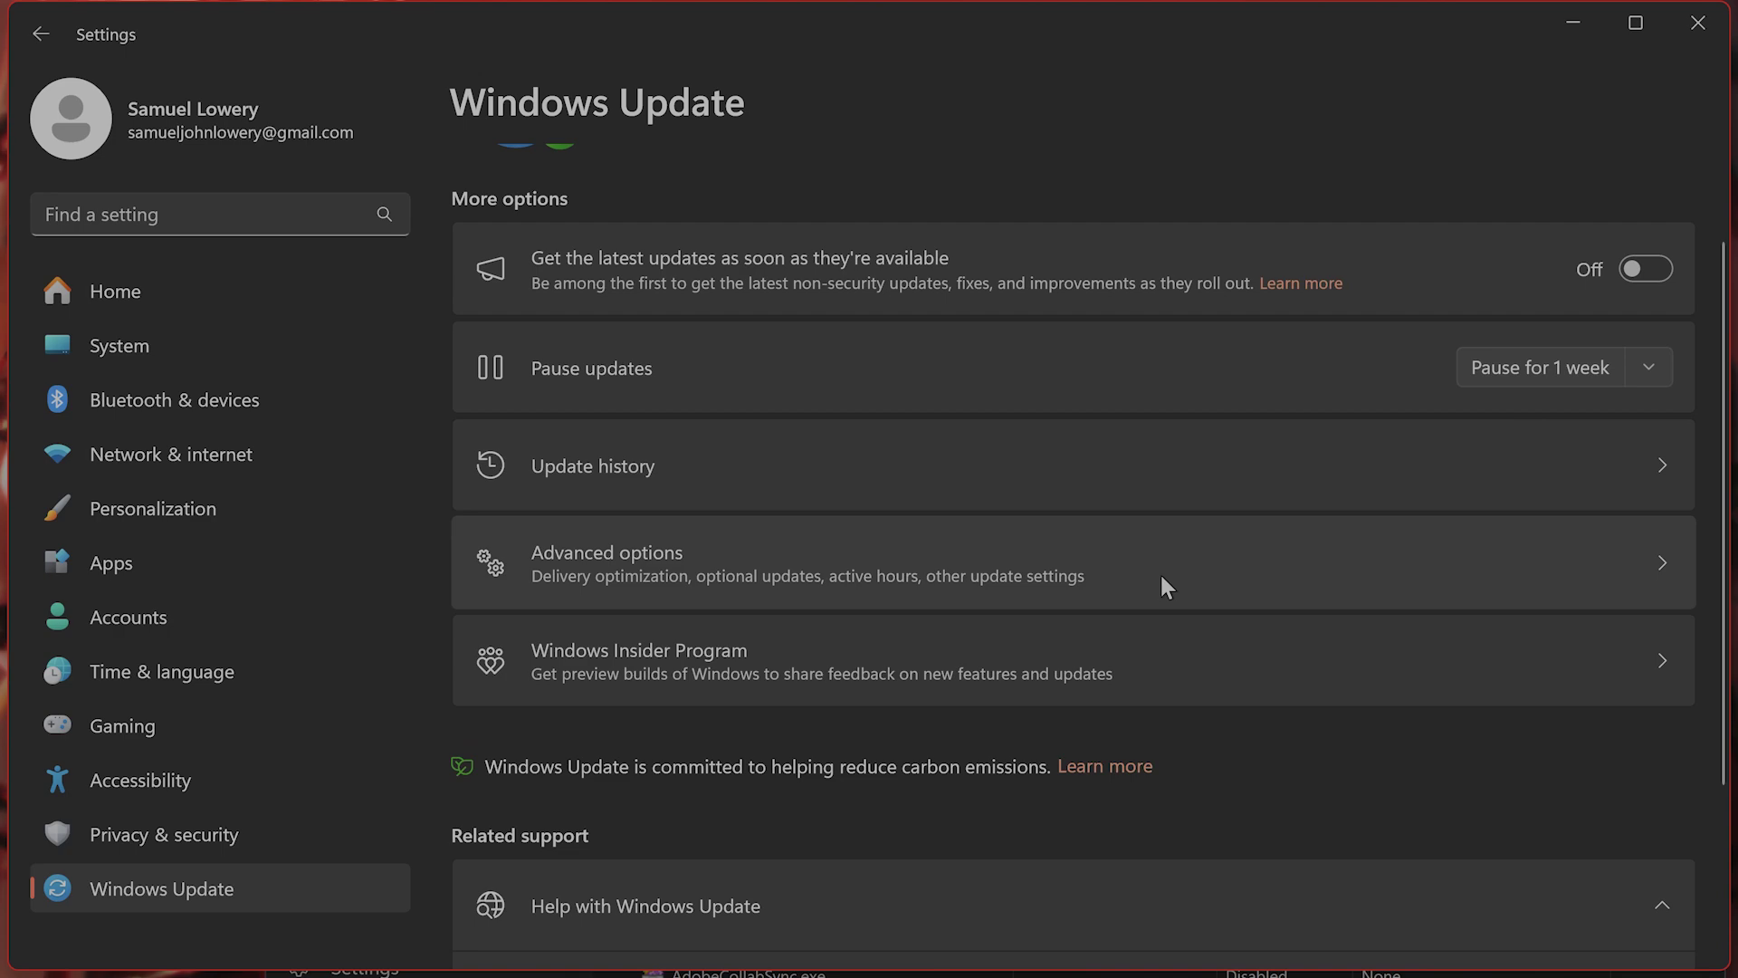
pyautogui.scroll(-4, 1191, 567)
pyautogui.scroll(5, 1258, 473)
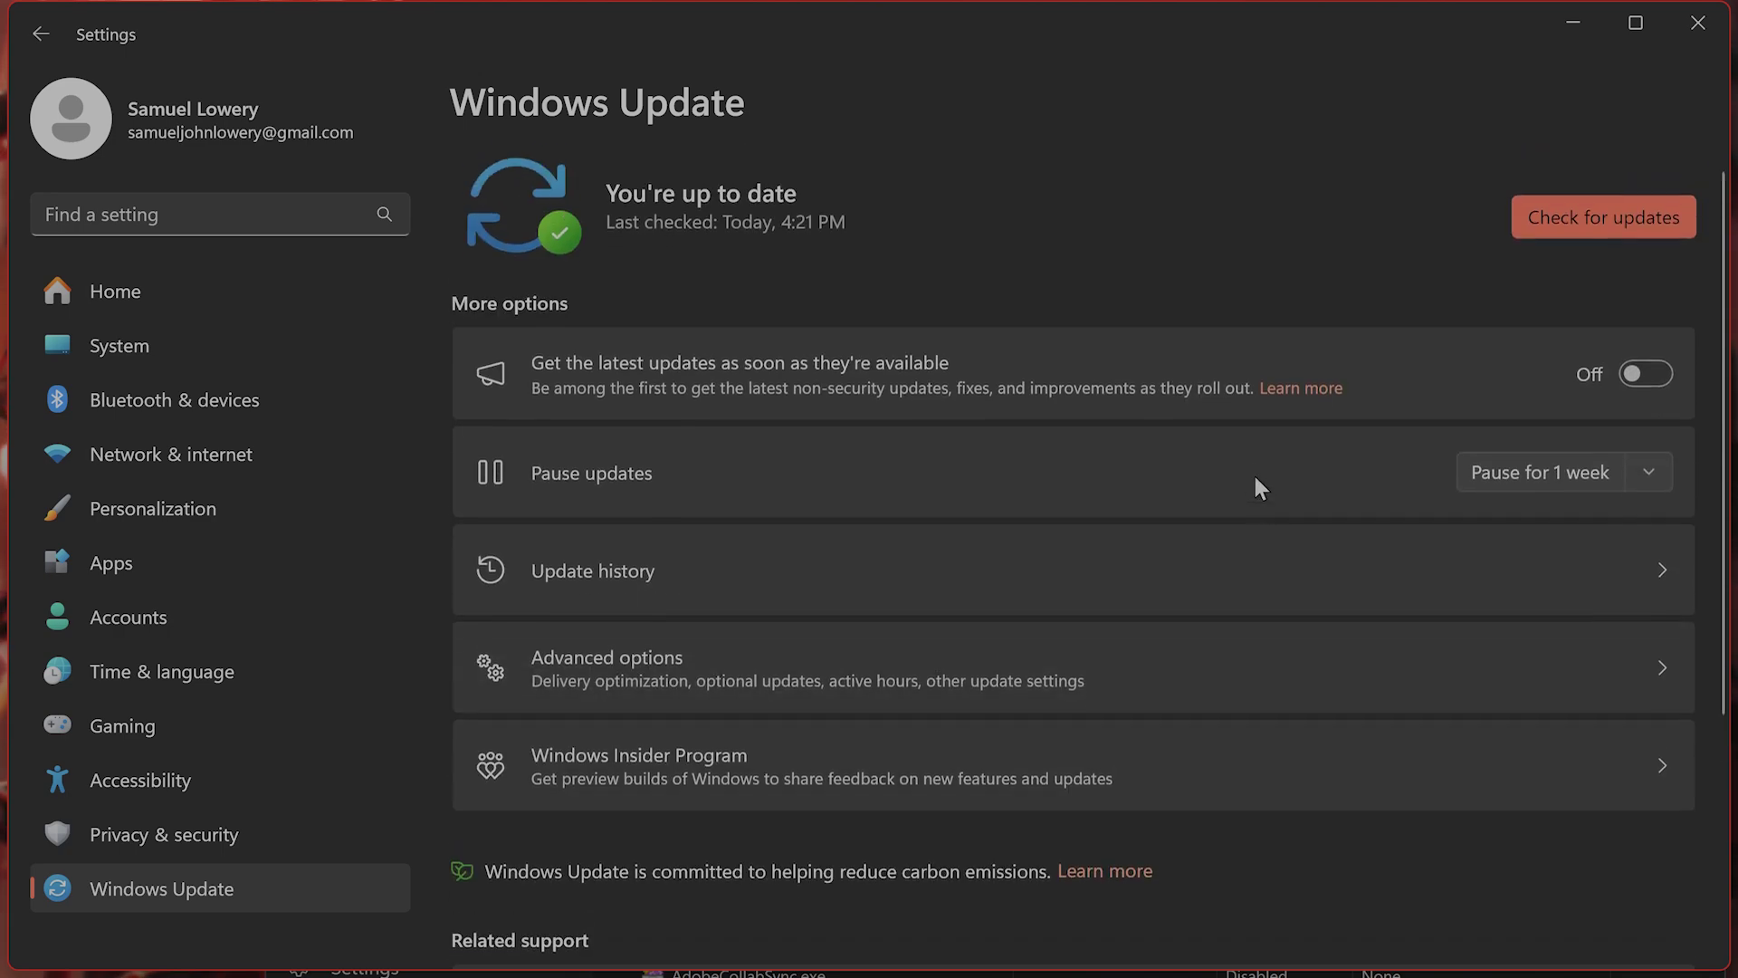
pyautogui.scroll(-4, 942, 427)
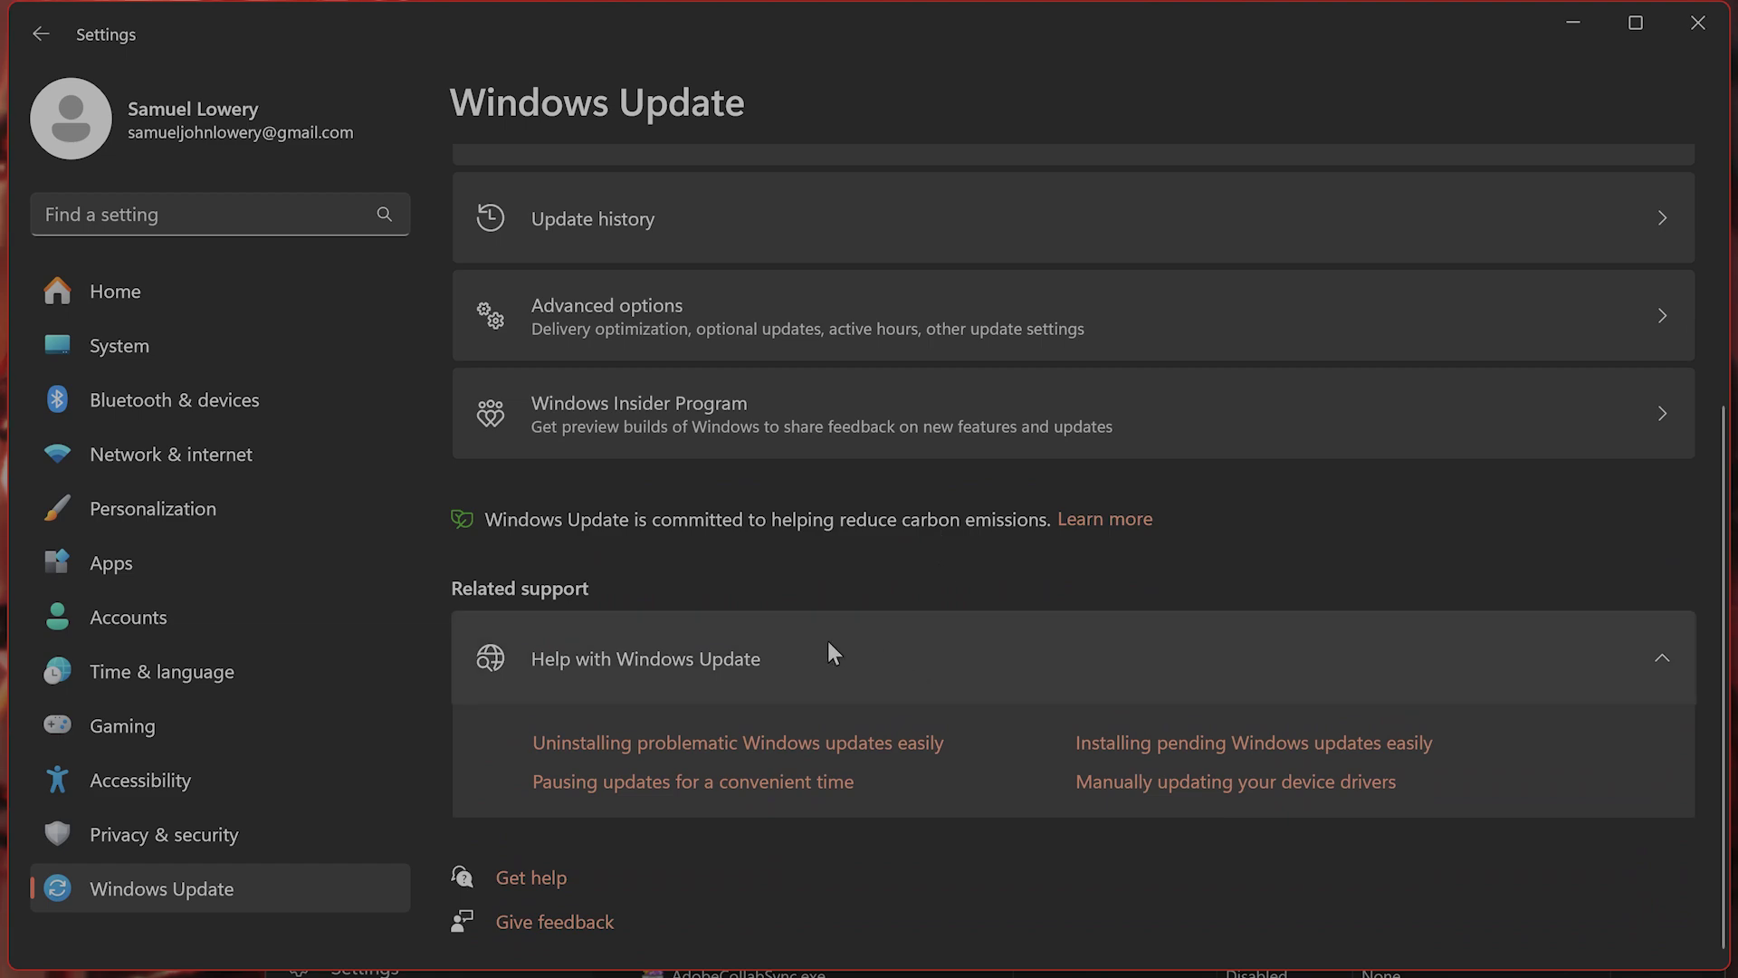
pyautogui.scroll(3, 825, 634)
# Go from Advanced options to Recovery and preview Keep my files / Remove everything, then cancel
pyautogui.click(782, 563)
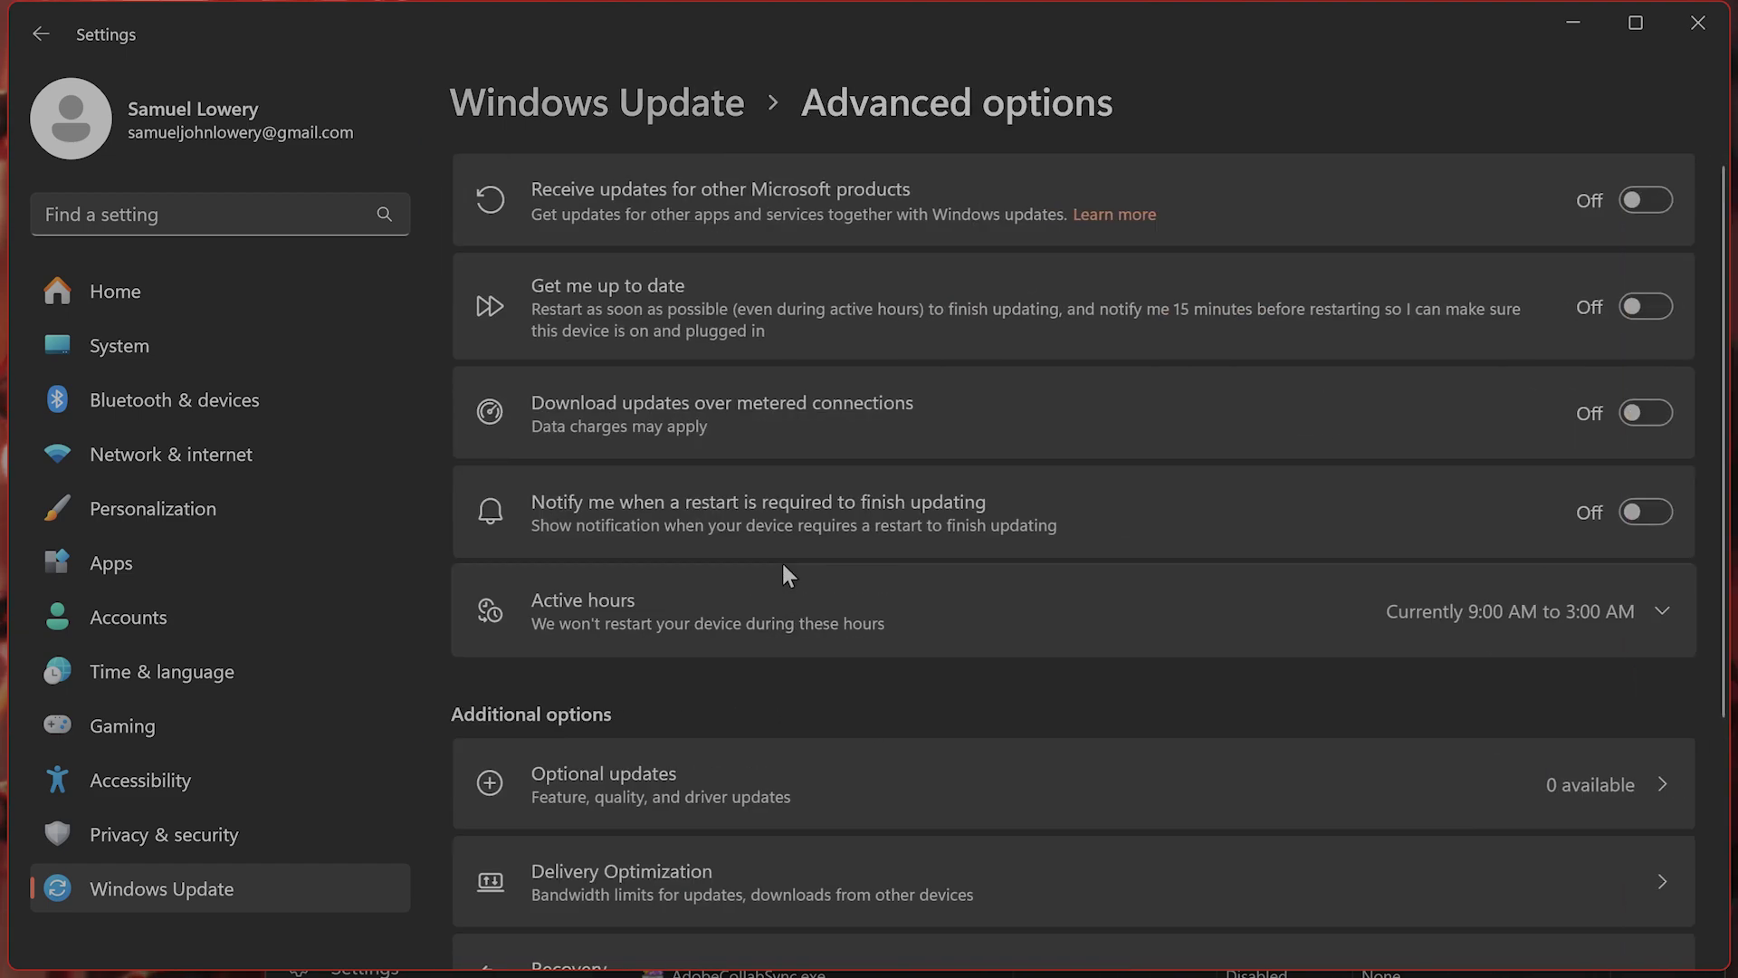
pyautogui.scroll(-3, 796, 573)
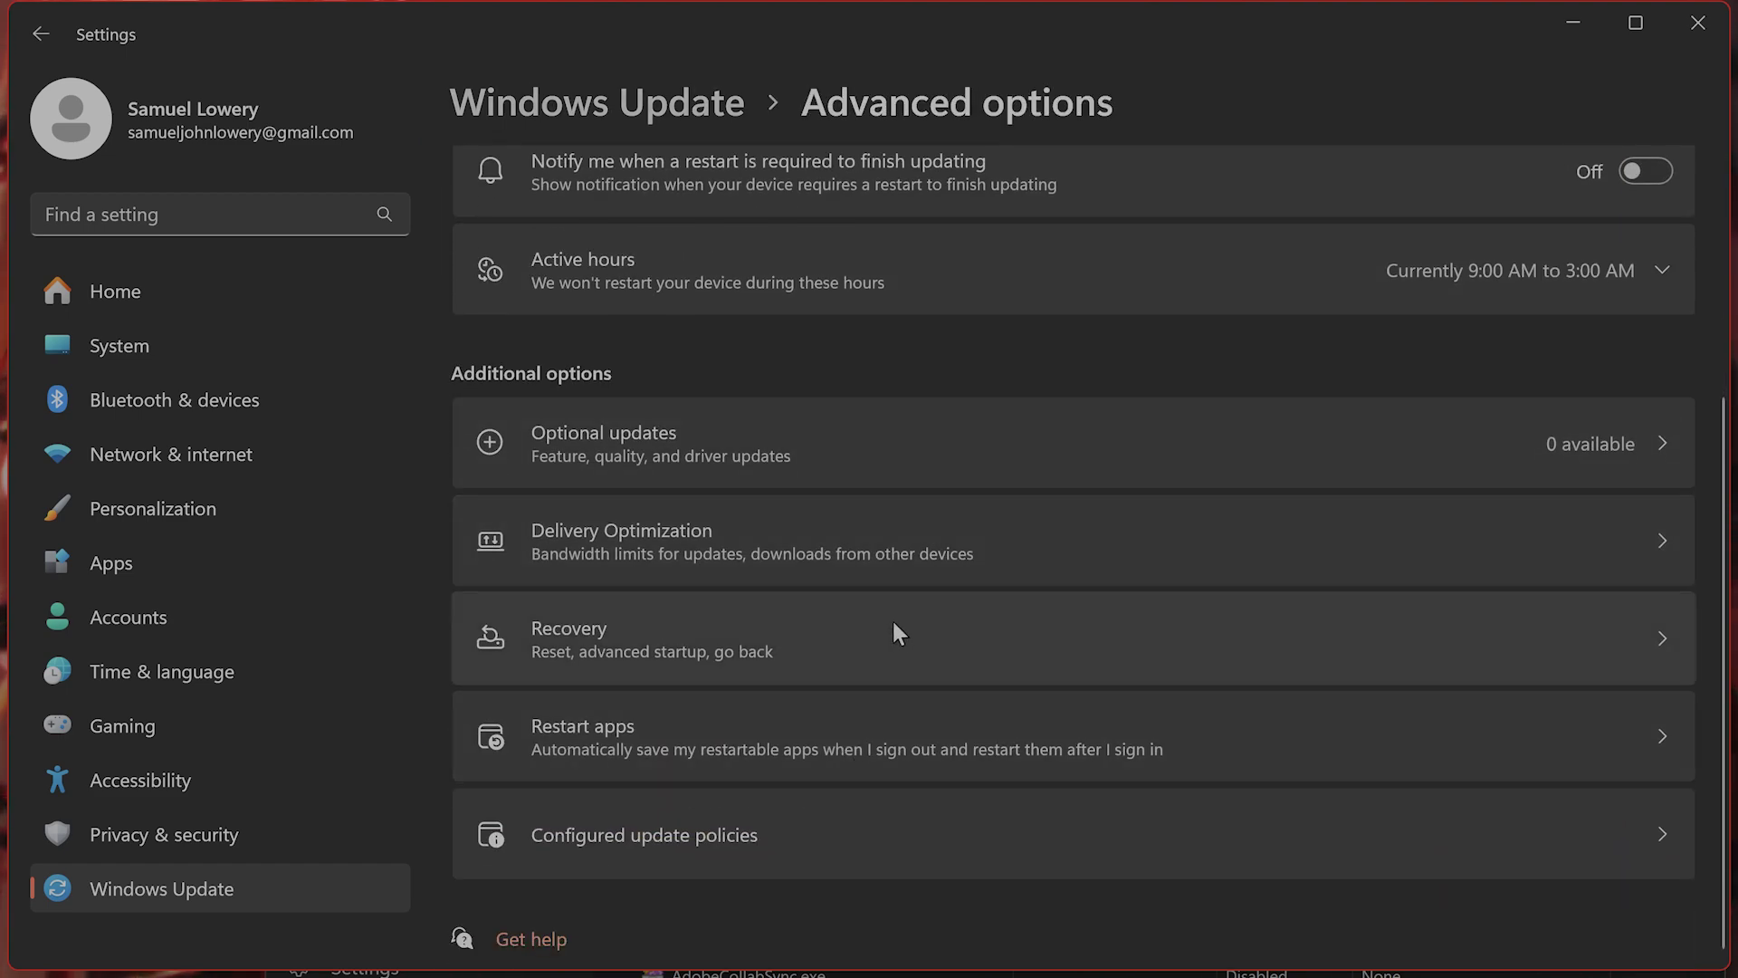
pyautogui.click(889, 635)
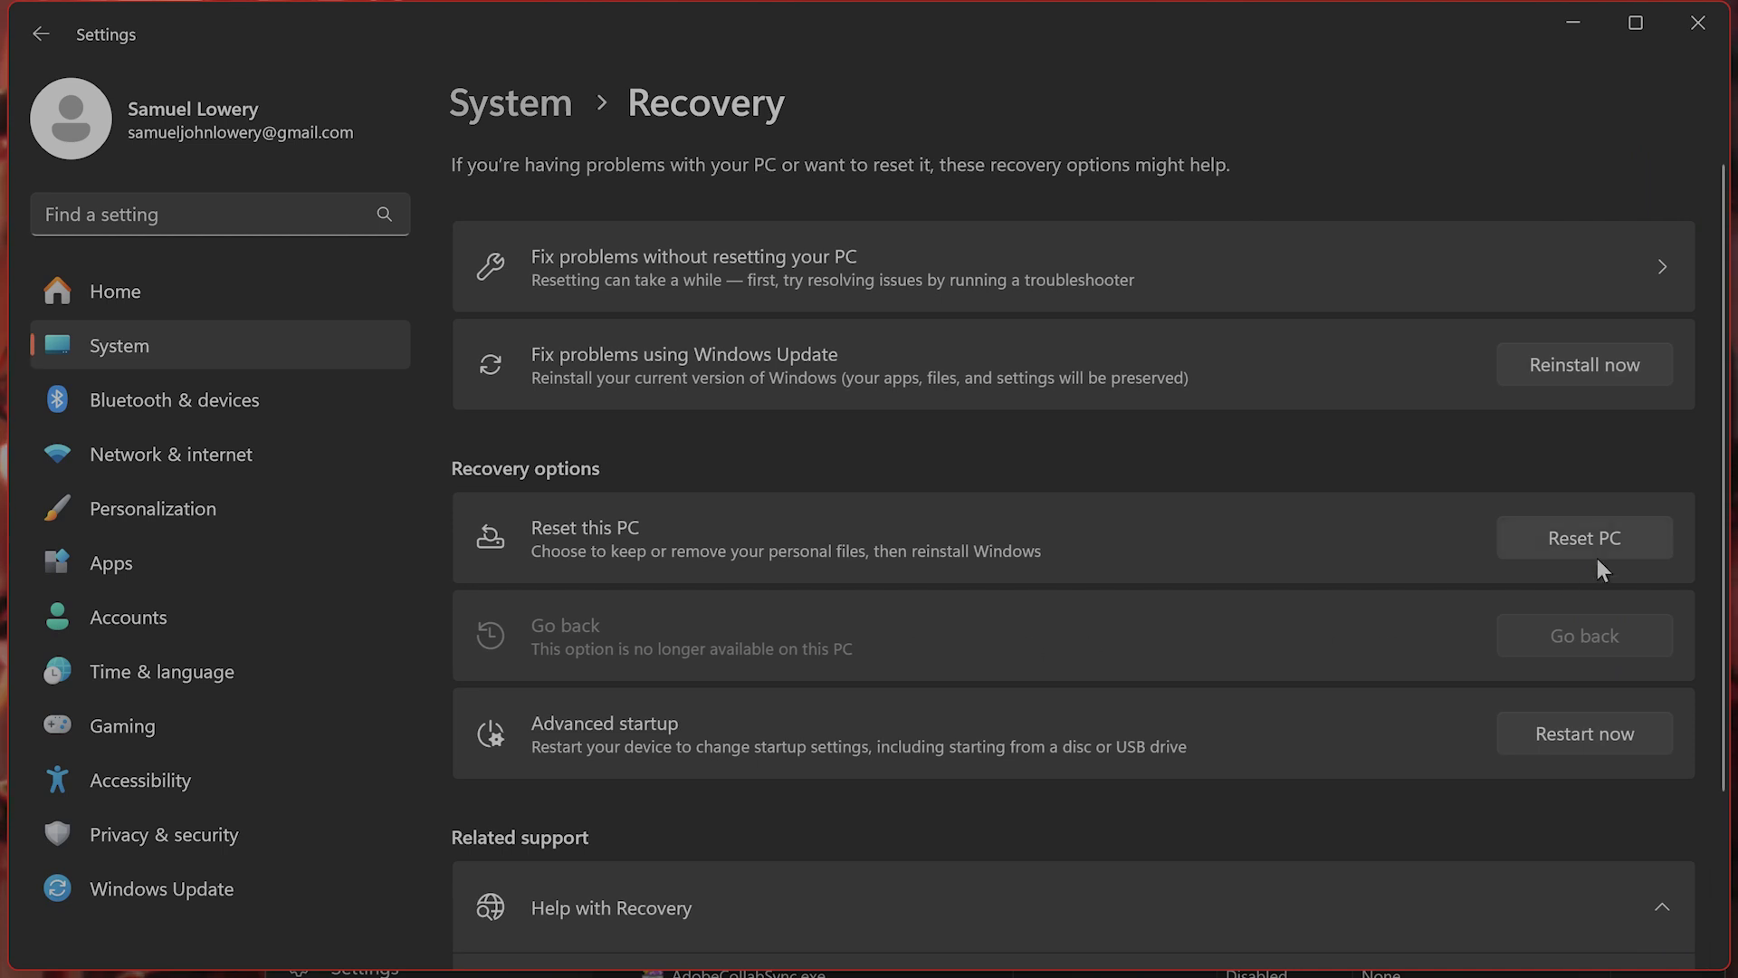
pyautogui.click(1536, 540)
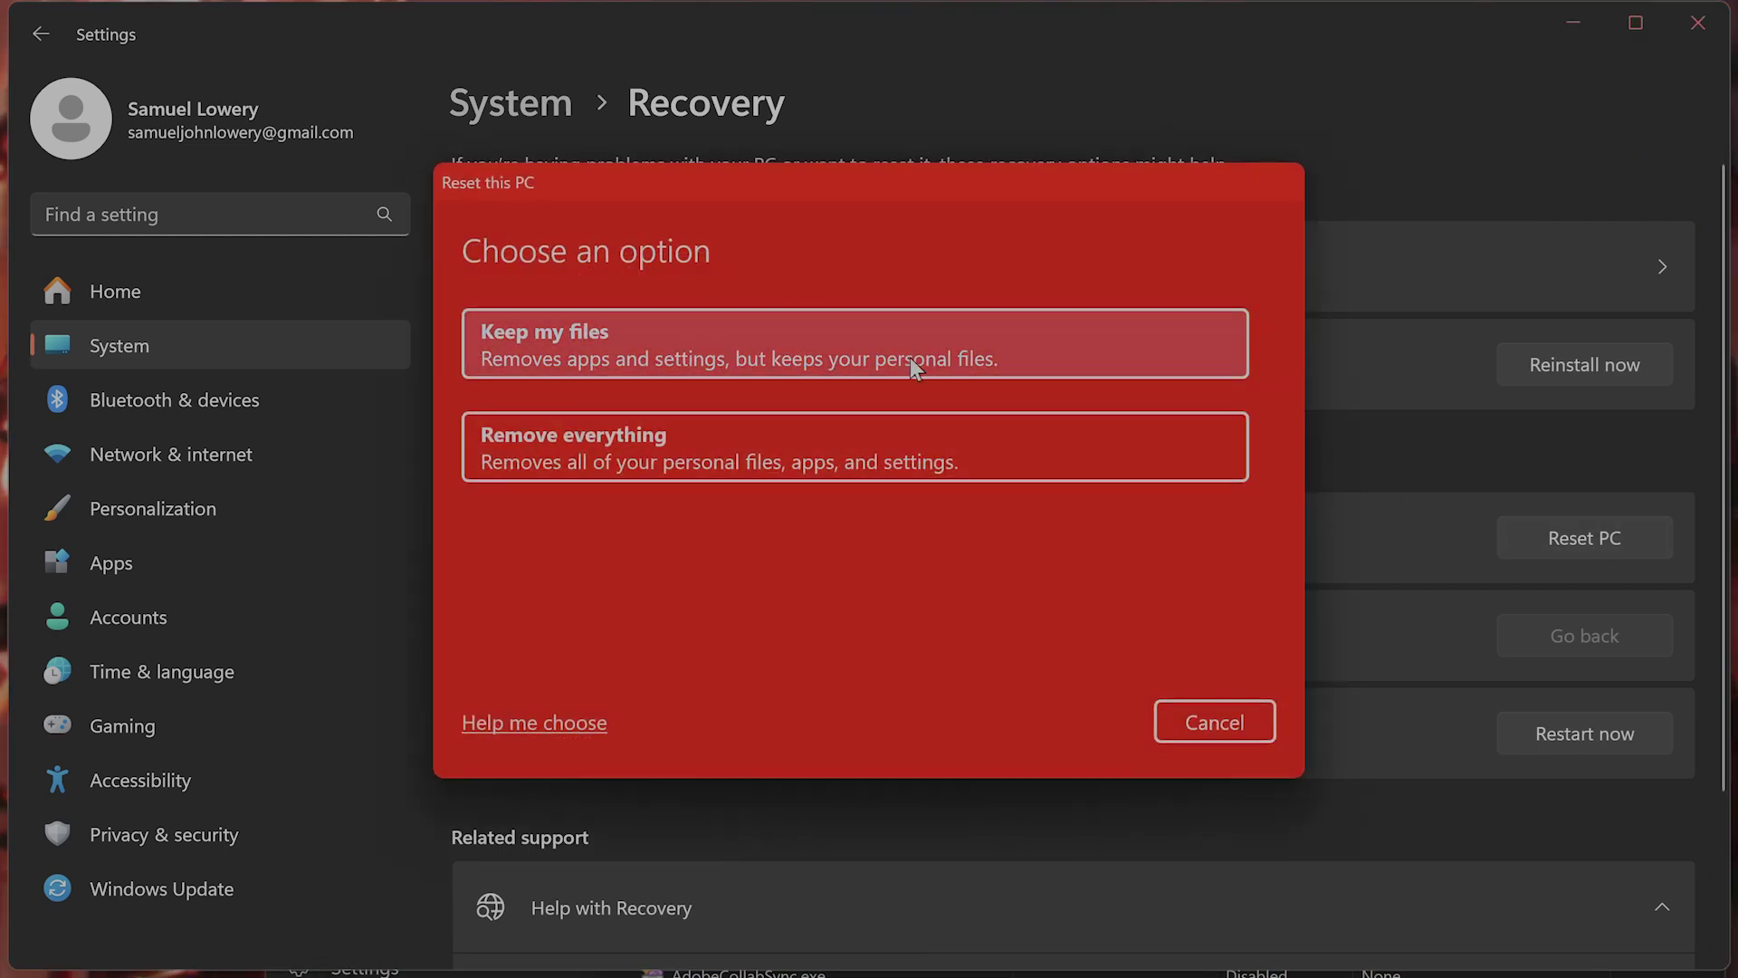
pyautogui.click(1231, 726)
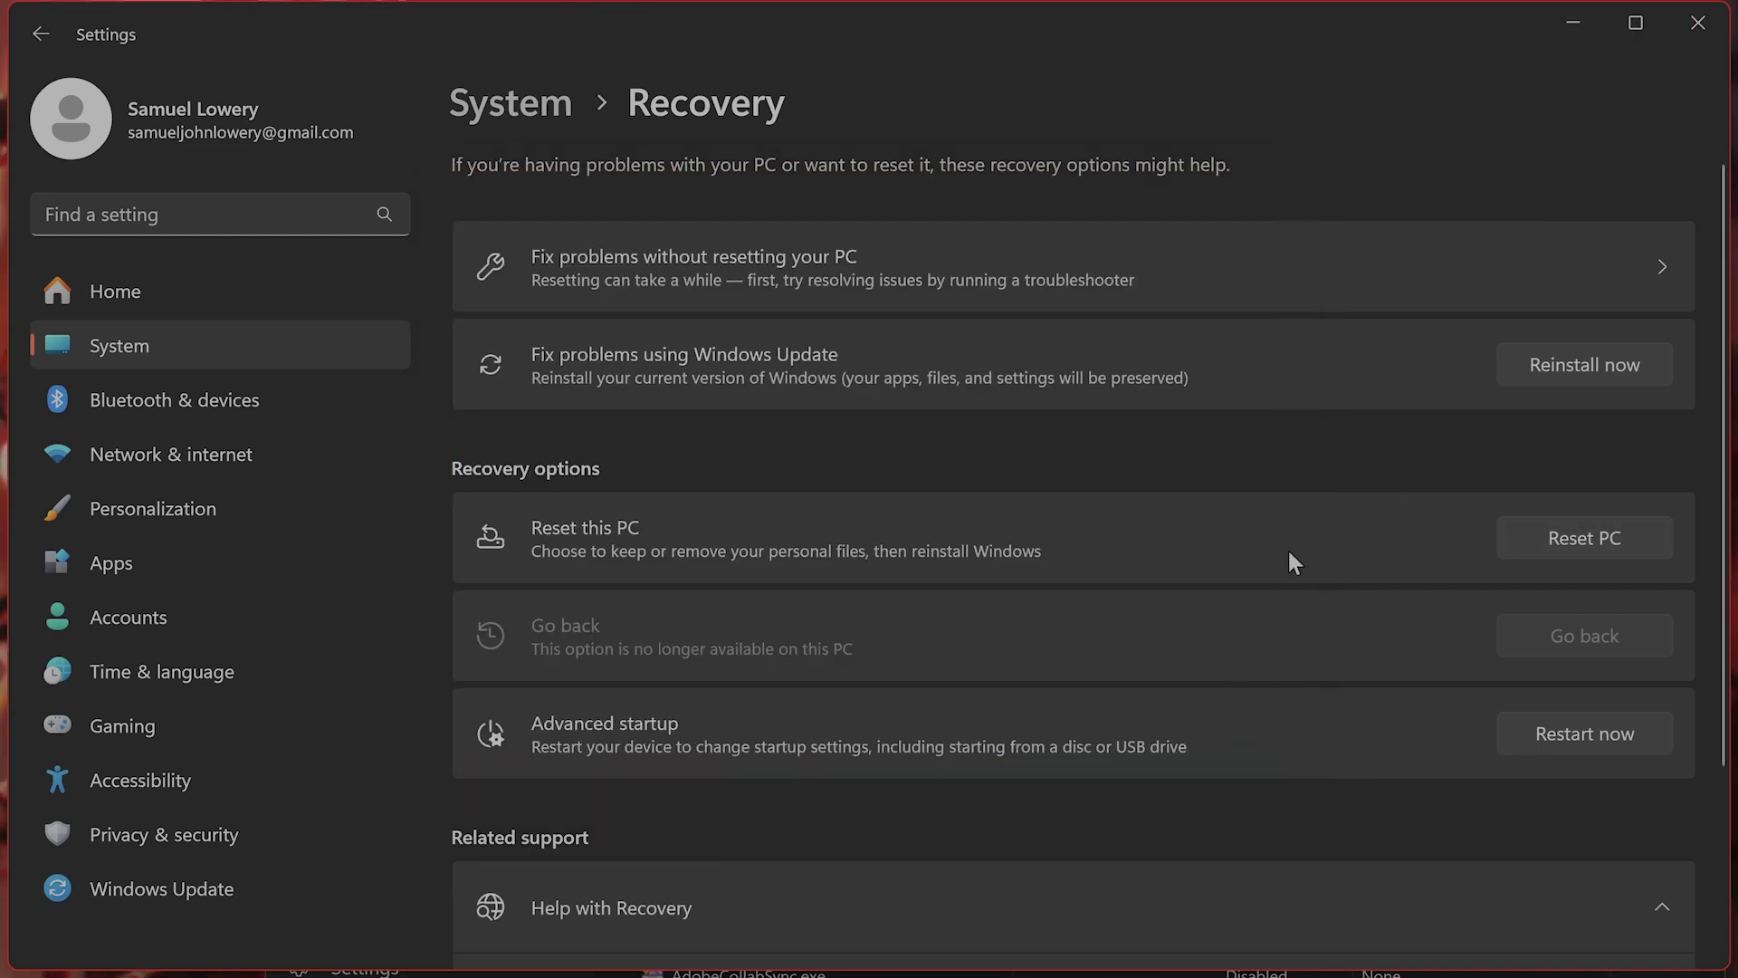